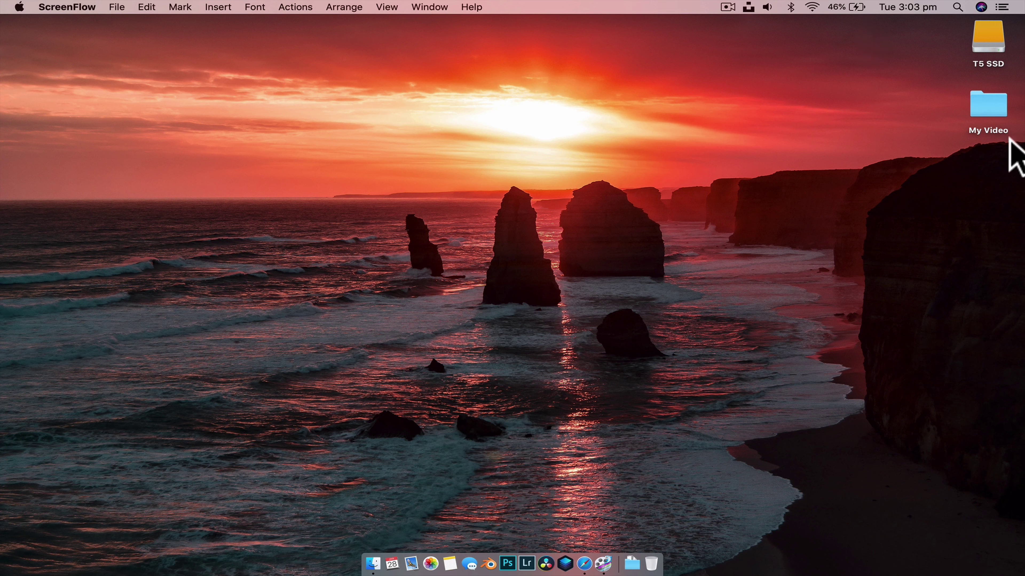
- Open the My Video folder on the desktop and look over its four MOV clips and the music file
left_click(990, 103)
double_click(990, 104)
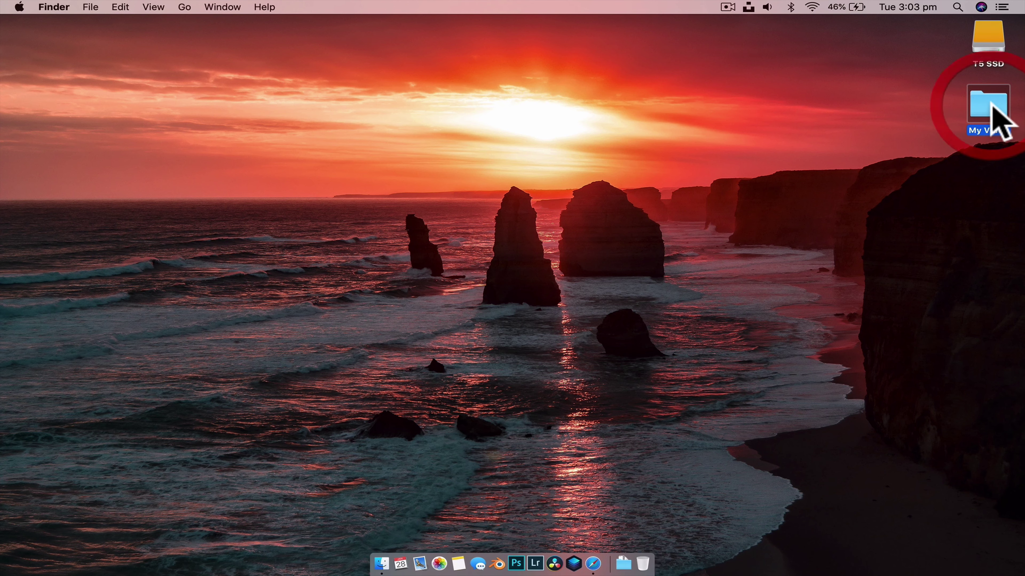
left_click_drag(440, 308, 680, 142)
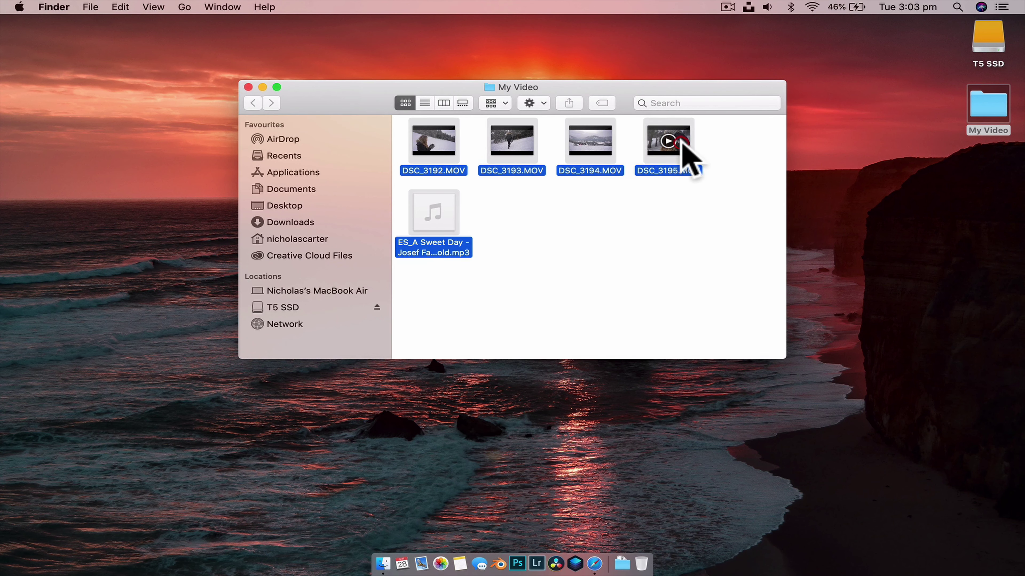
left_click(722, 156)
left_click_drag(555, 140, 407, 144)
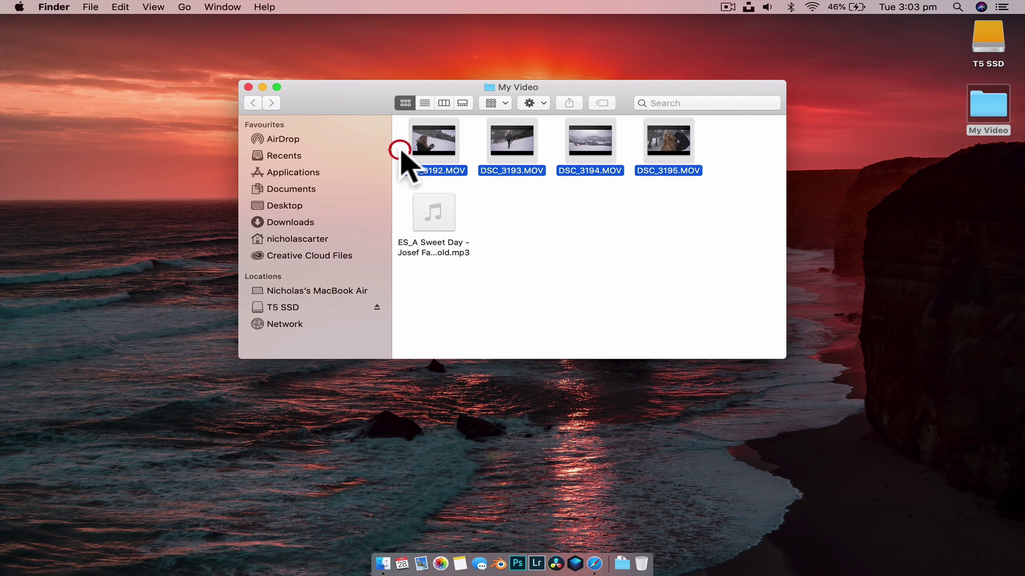
left_click(555, 210)
left_click_drag(746, 148, 436, 163)
left_click(624, 234)
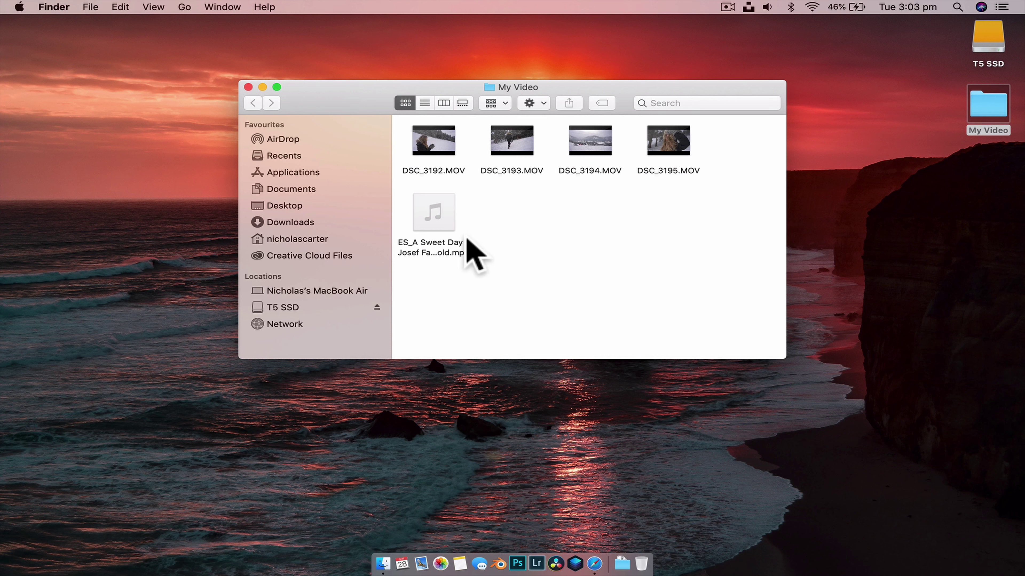
- Switch to Safari, look over the Epidemic Sound home page, and minimize the browser window
left_click(594, 563)
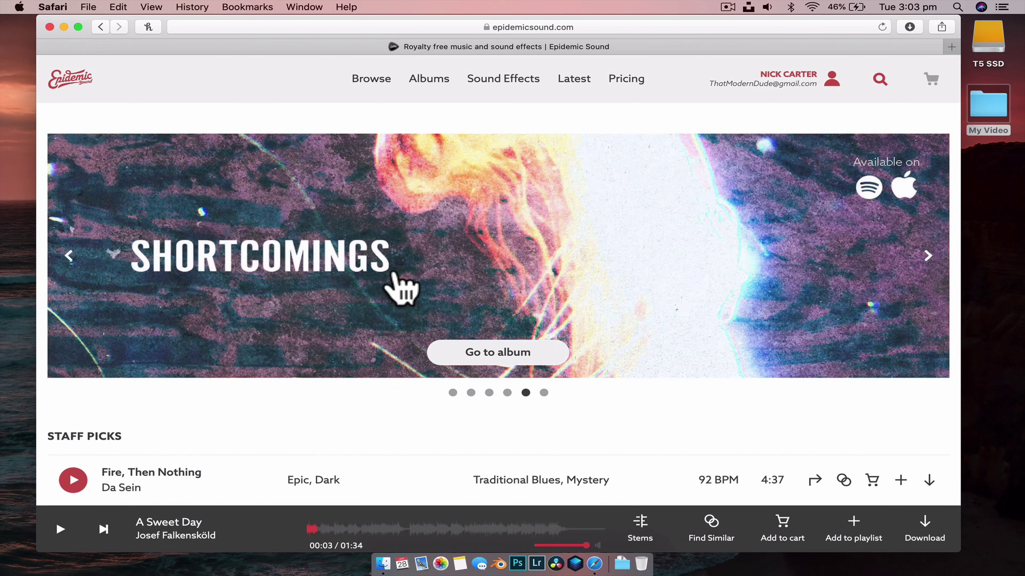
scroll(400, 286, "down", 5)
scroll(397, 284, "up", 5)
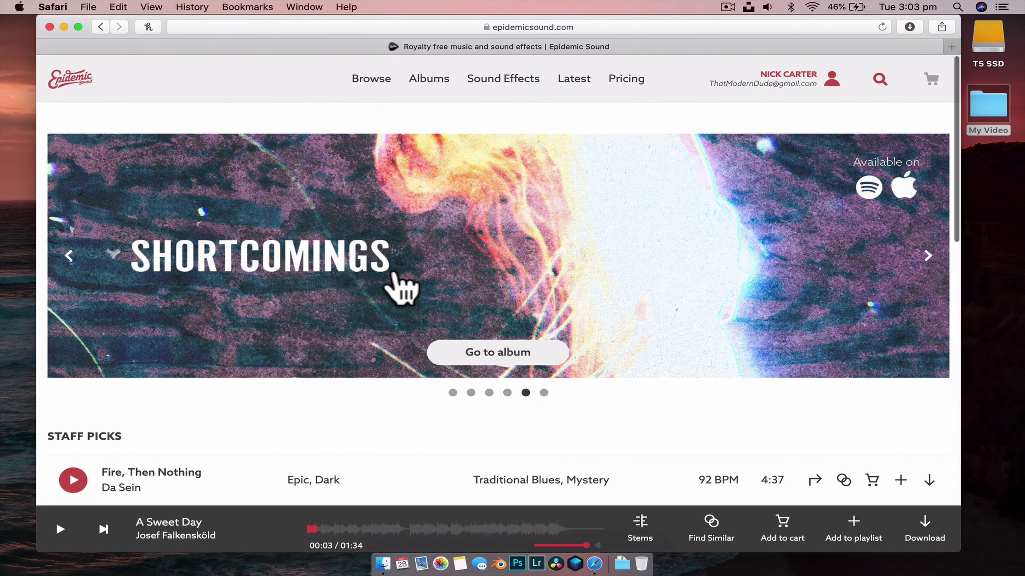
scroll(400, 287, "down", 5)
scroll(398, 285, "up", 5)
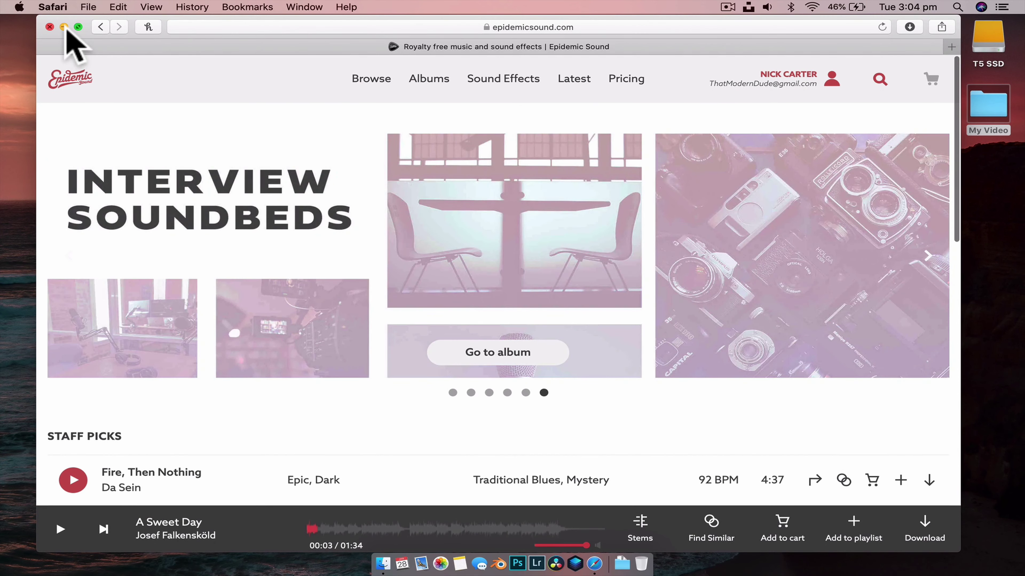
left_click(63, 26)
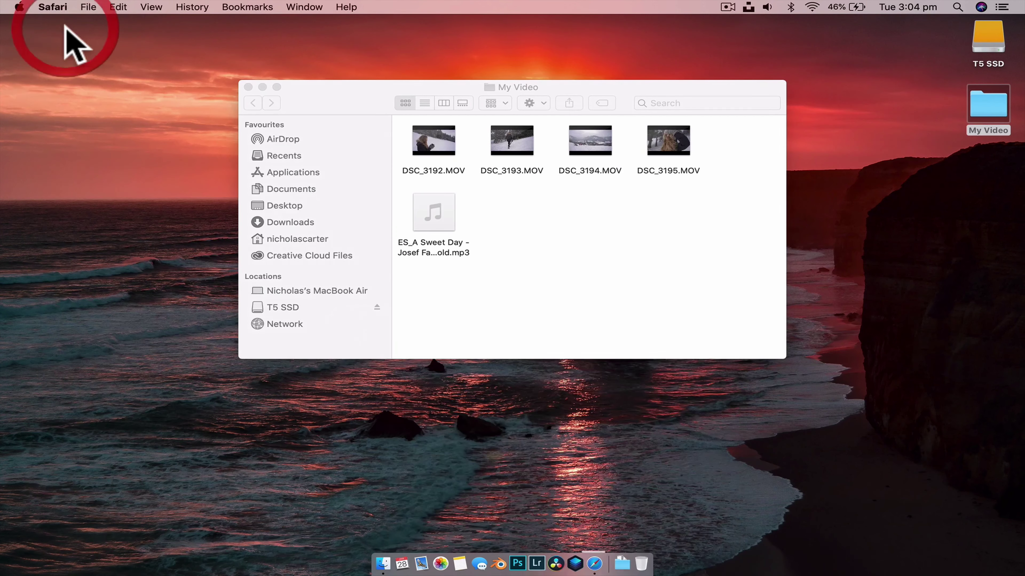
- Review the clips and the music track in the My Video folder again and close its window
left_click(513, 247)
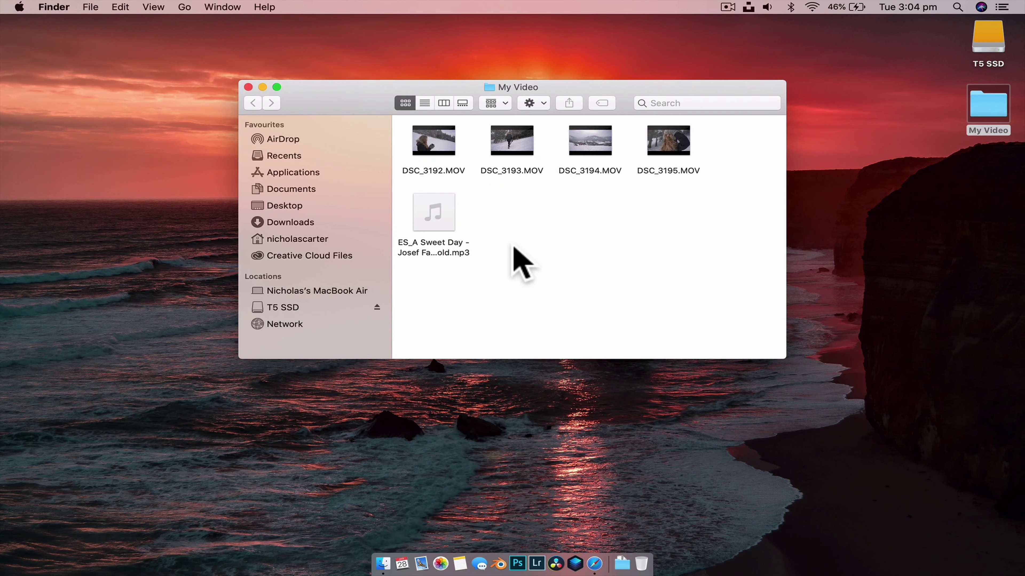
left_click_drag(412, 309, 690, 132)
left_click(769, 184)
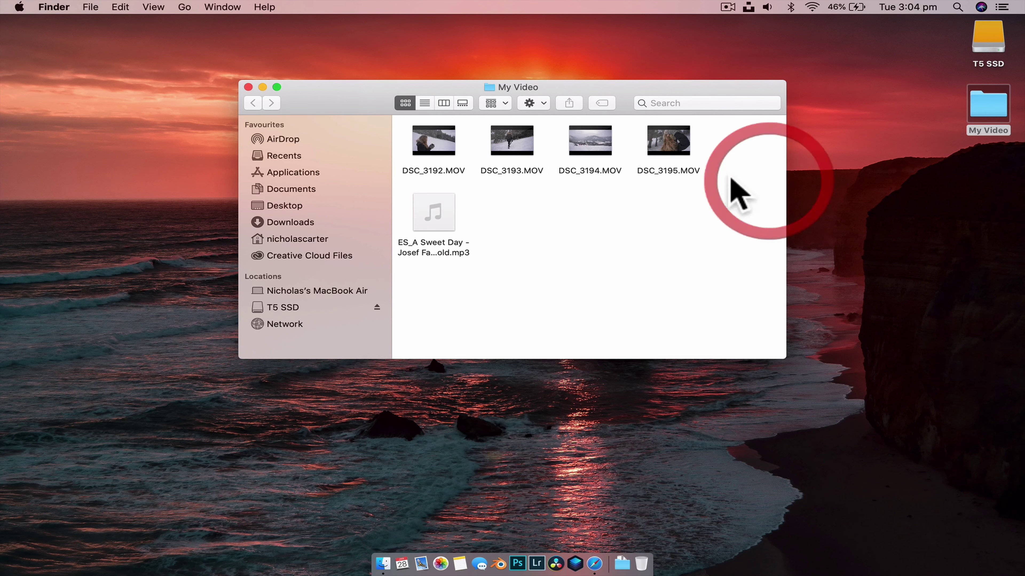
left_click(248, 87)
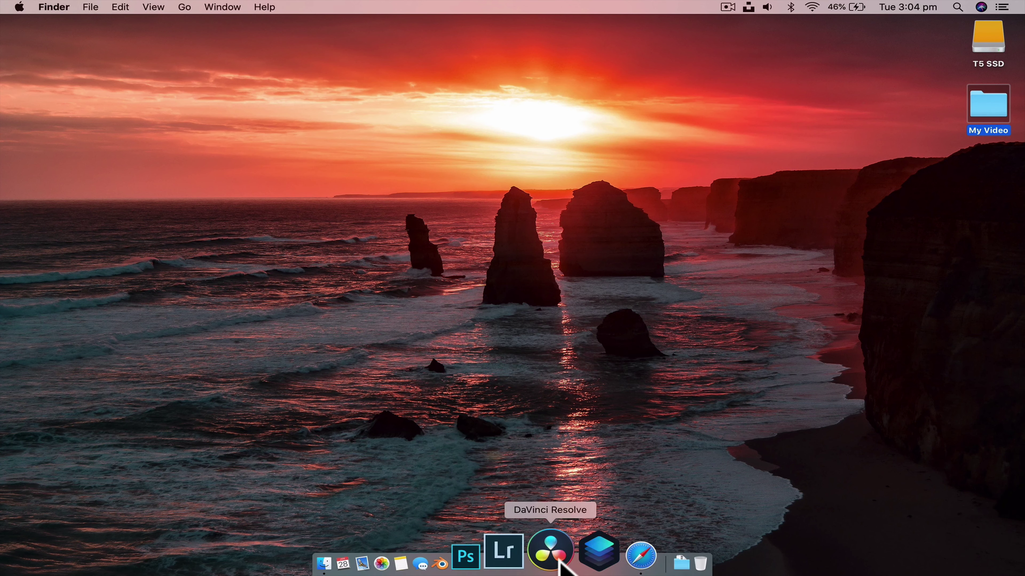
- Switch to Safari and search the web for "davinci resolve 16"
left_click(588, 552)
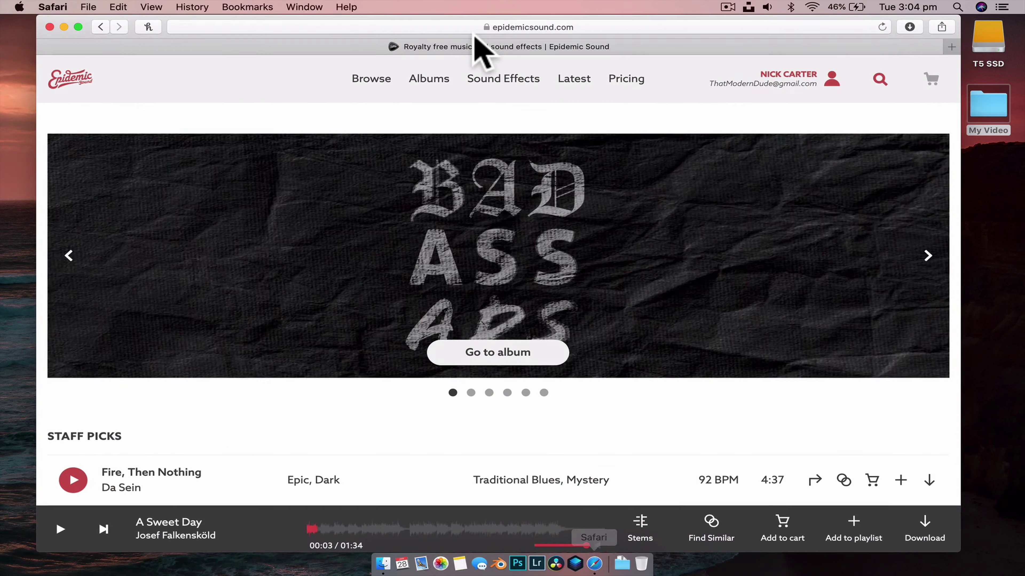
left_click(468, 28)
type("davi")
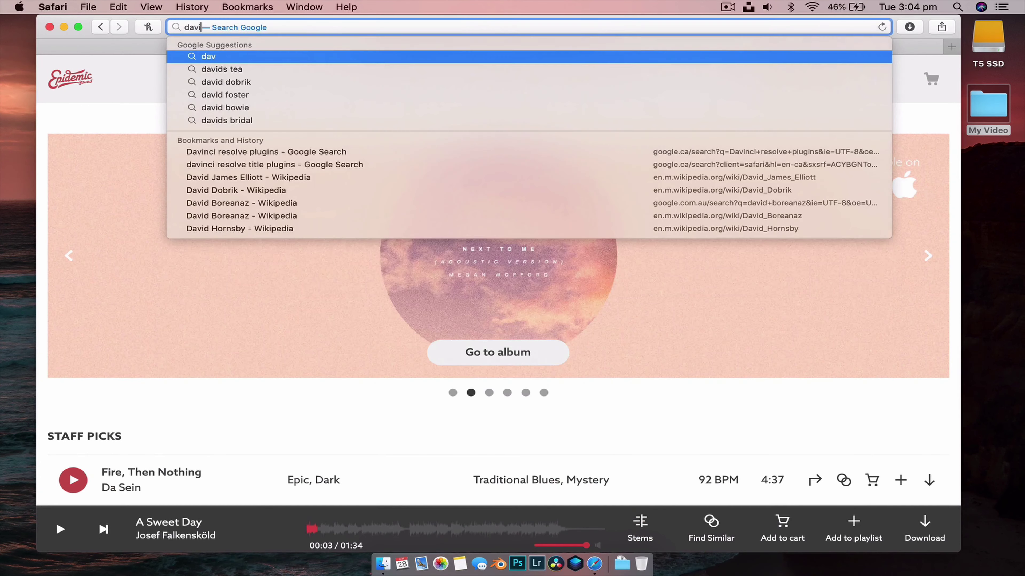
type("nci resolve 16")
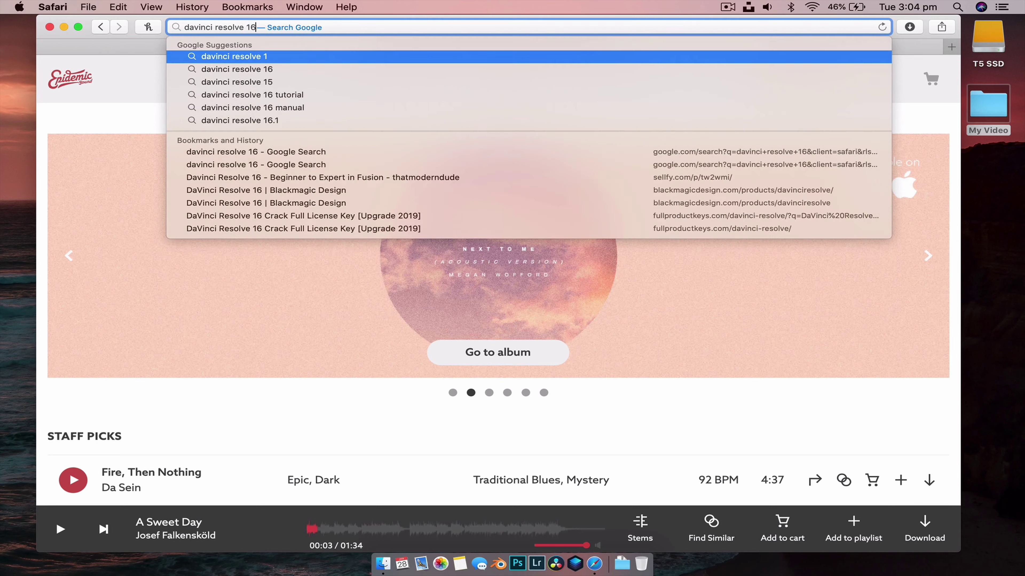
key("Return")
- Open the Blackmagic Design page for DaVinci Resolve 16, show its full web address, and minimize the browser
left_click(168, 25)
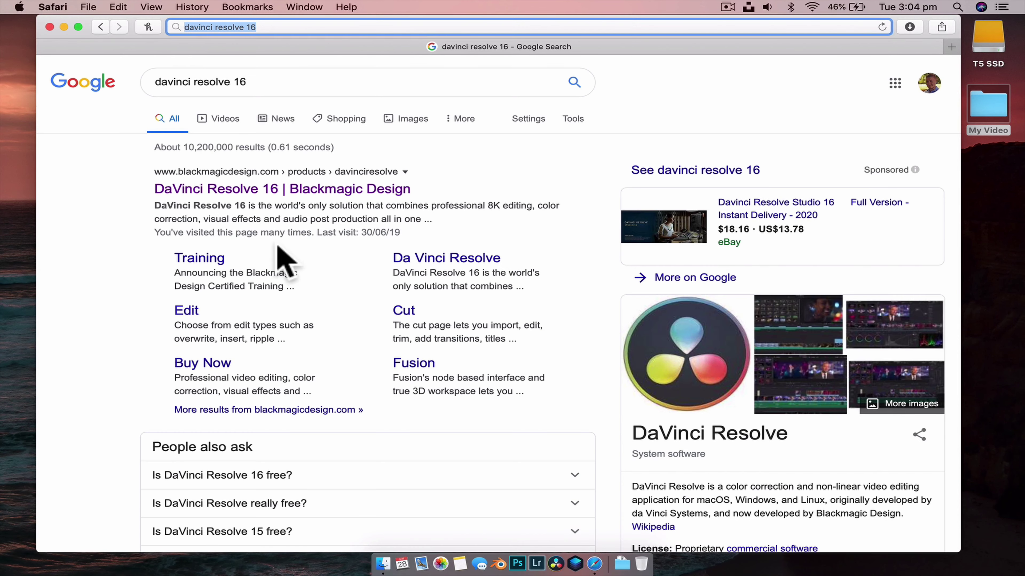
left_click(253, 187)
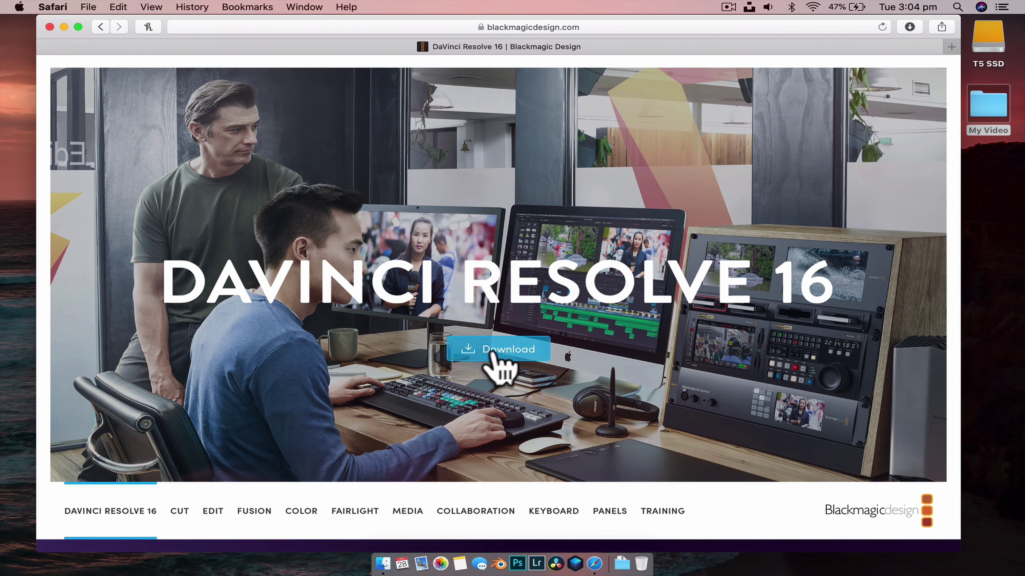
left_click(741, 27)
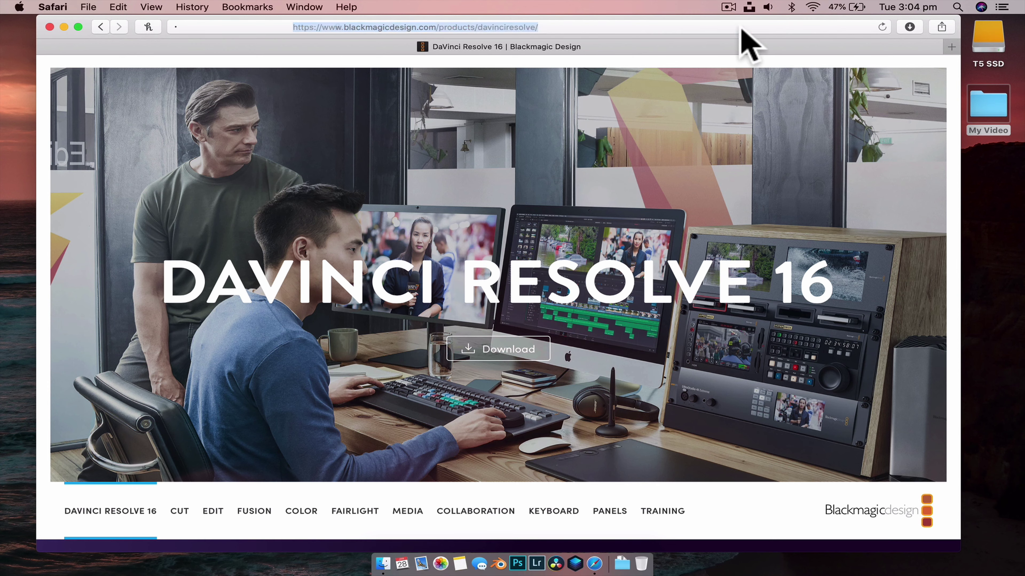
left_click(675, 365)
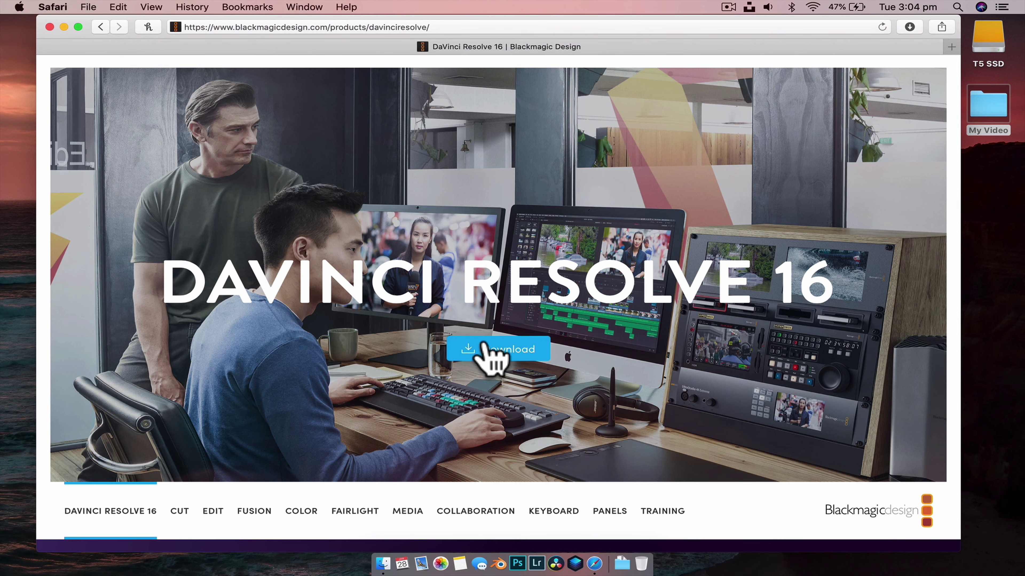
left_click(64, 27)
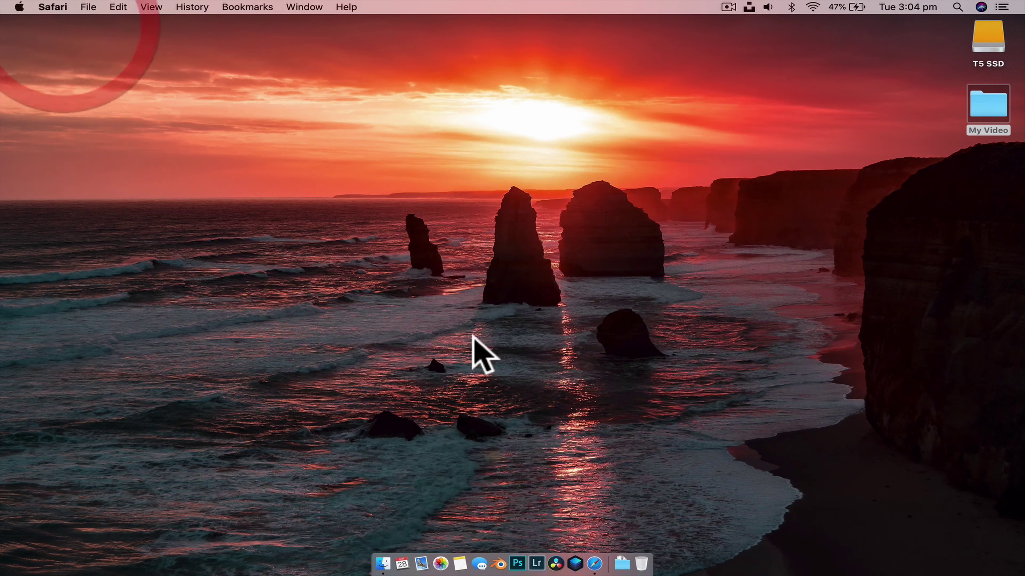
- Launch DaVinci Resolve and try the new folder option in the Project Manager
left_click(559, 564)
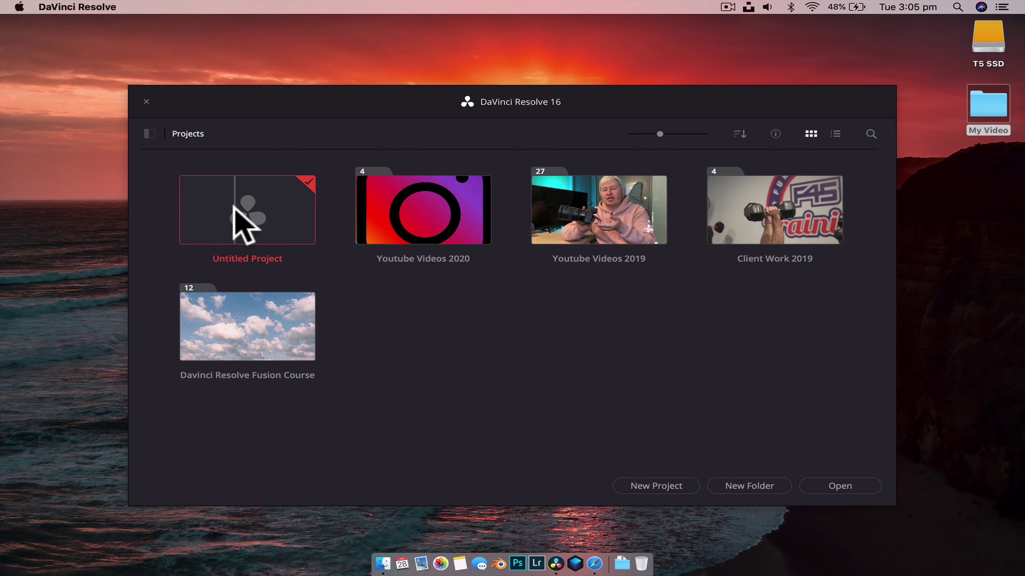
left_click(767, 486)
left_click(514, 303)
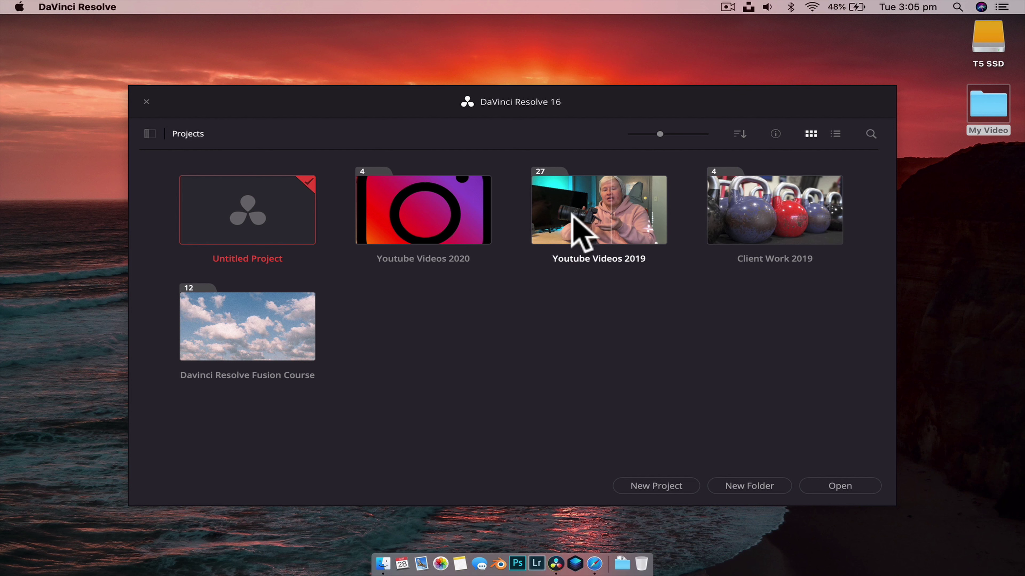
- Look inside the Youtube Videos 2019 folder, return to the project home, and open Untitled Project
double_click(583, 228)
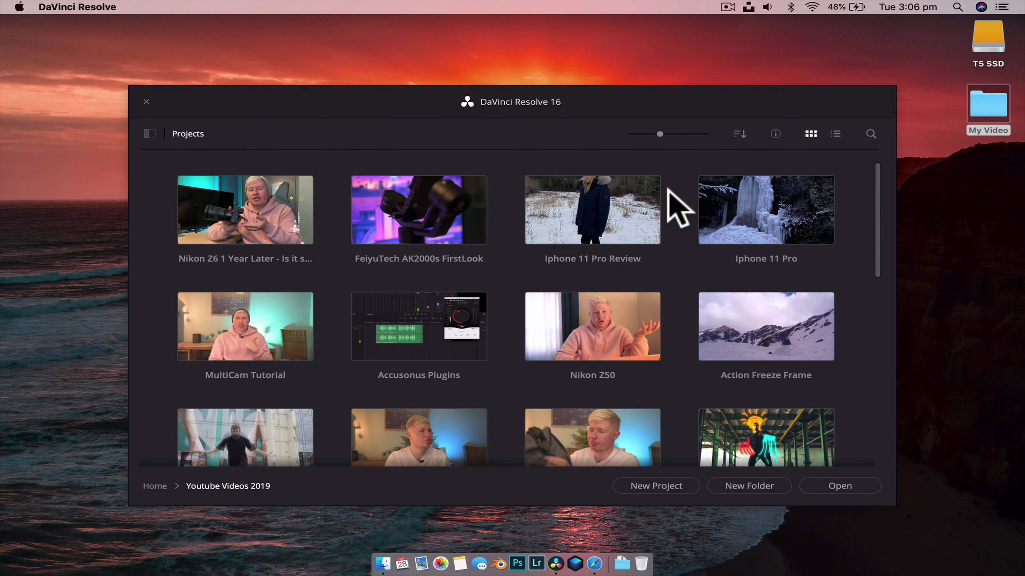
left_click(156, 487)
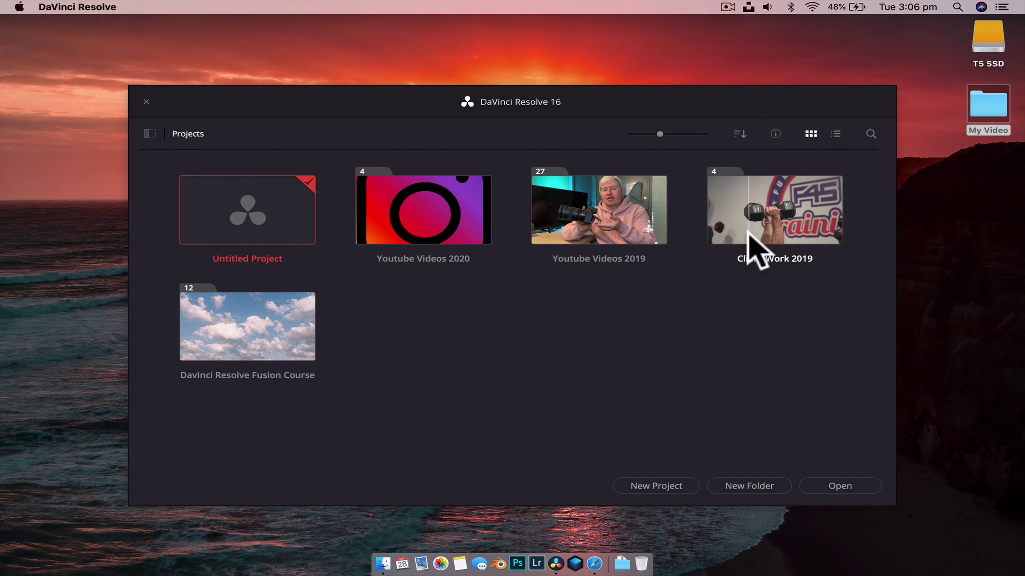
double_click(246, 211)
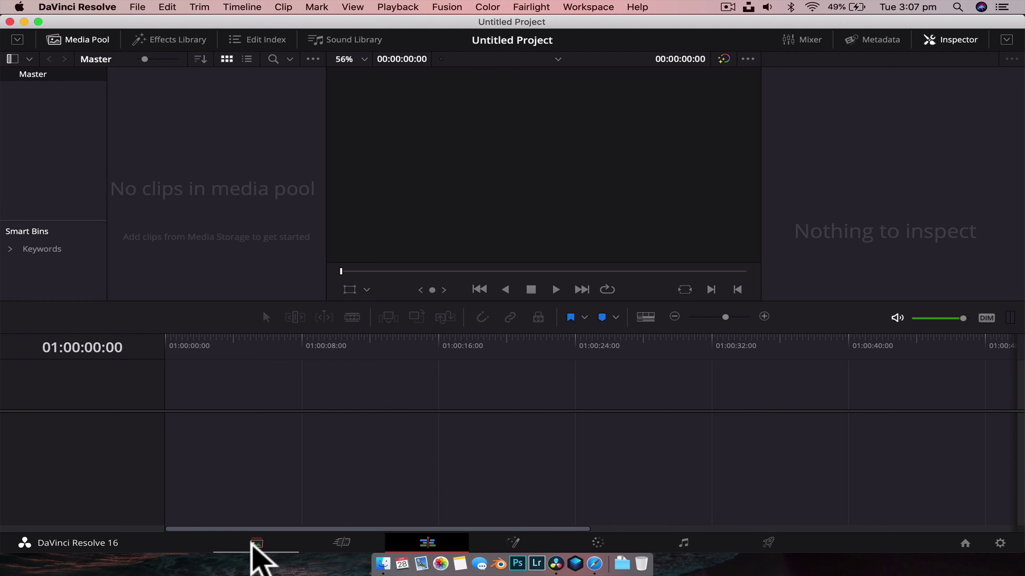
- Tour the Media, Cut, Edit and Fusion pages in order, enlarging the viewer area on the Fusion page
left_click(258, 542)
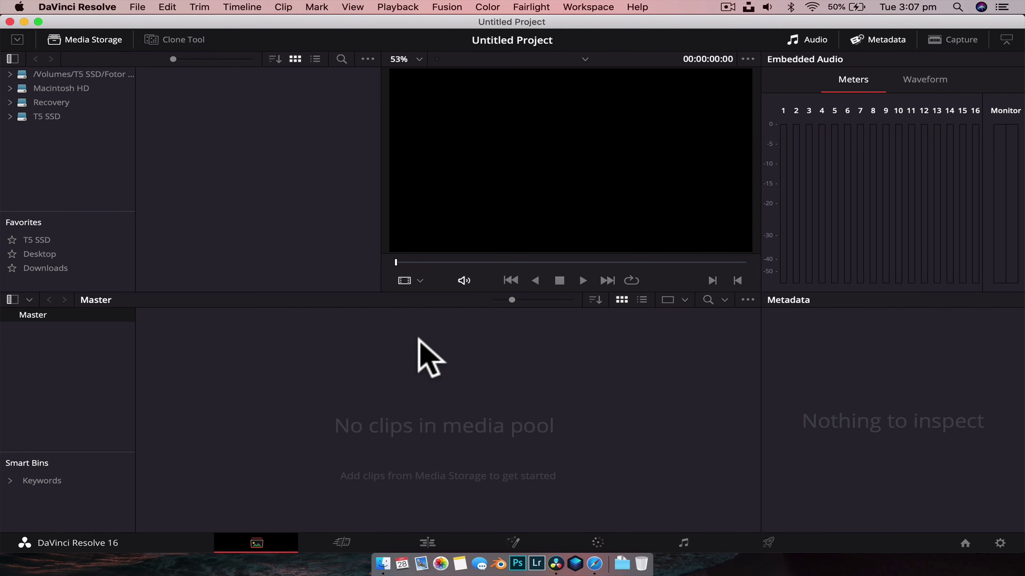
left_click(340, 543)
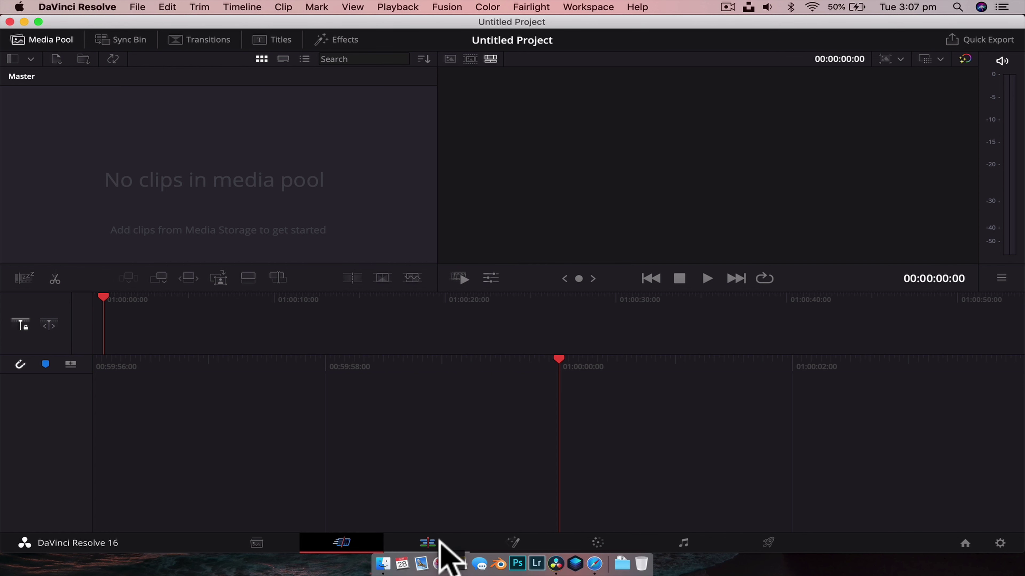
left_click(424, 539)
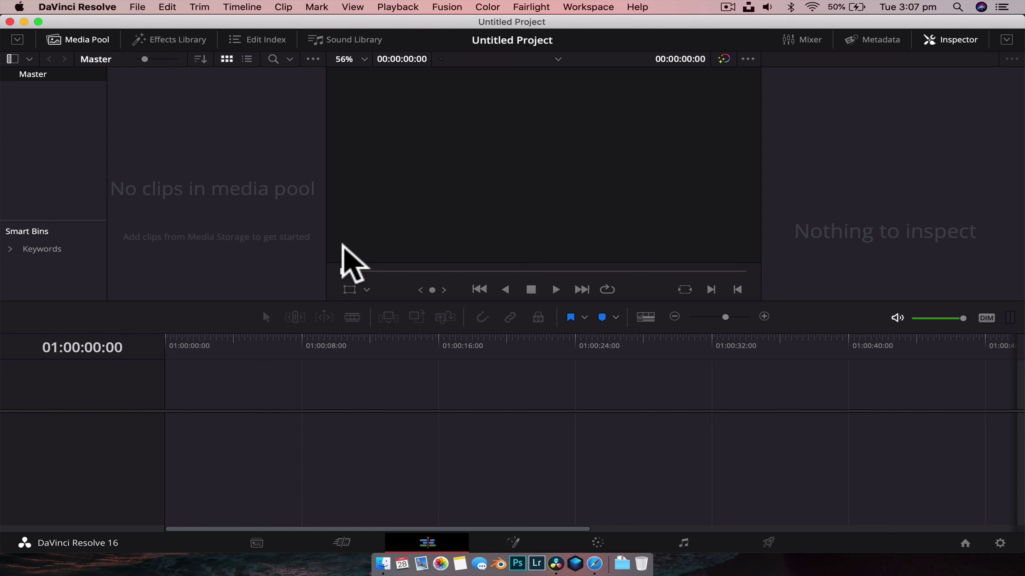
left_click(513, 541)
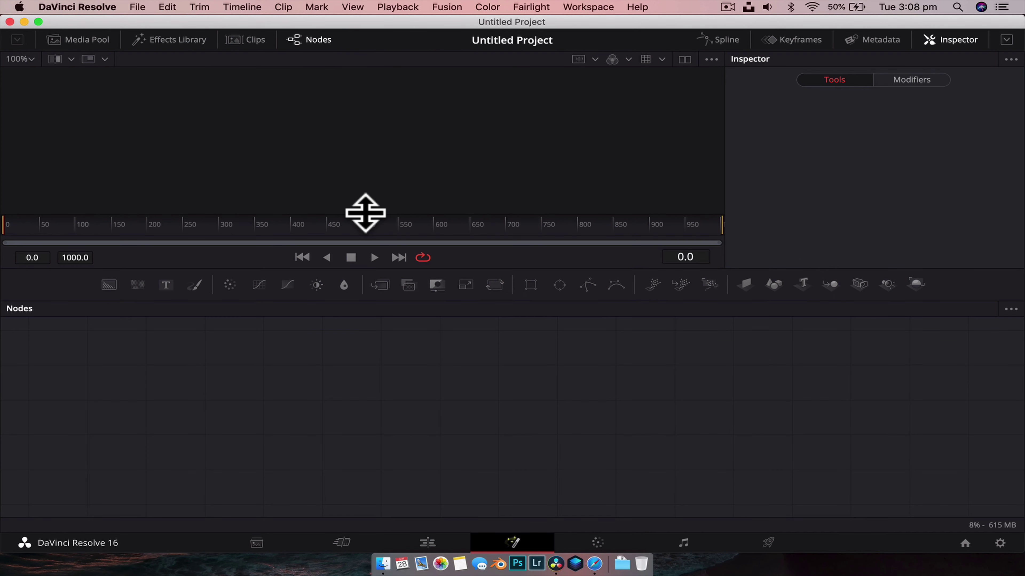
left_click_drag(523, 270, 524, 306)
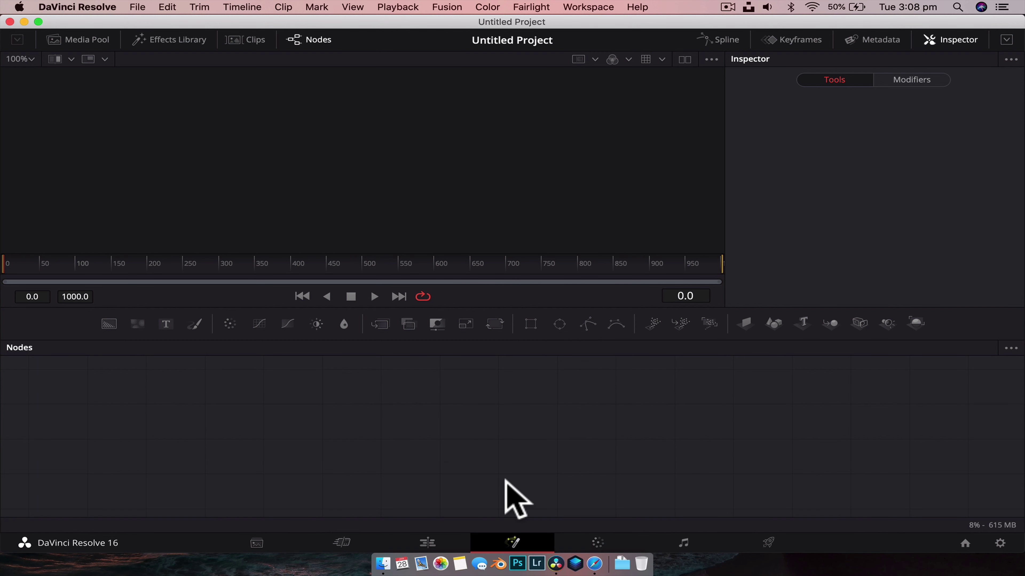
- Open the Color page and look through its color wheels, RGB mixer and motion effects palettes
left_click(594, 539)
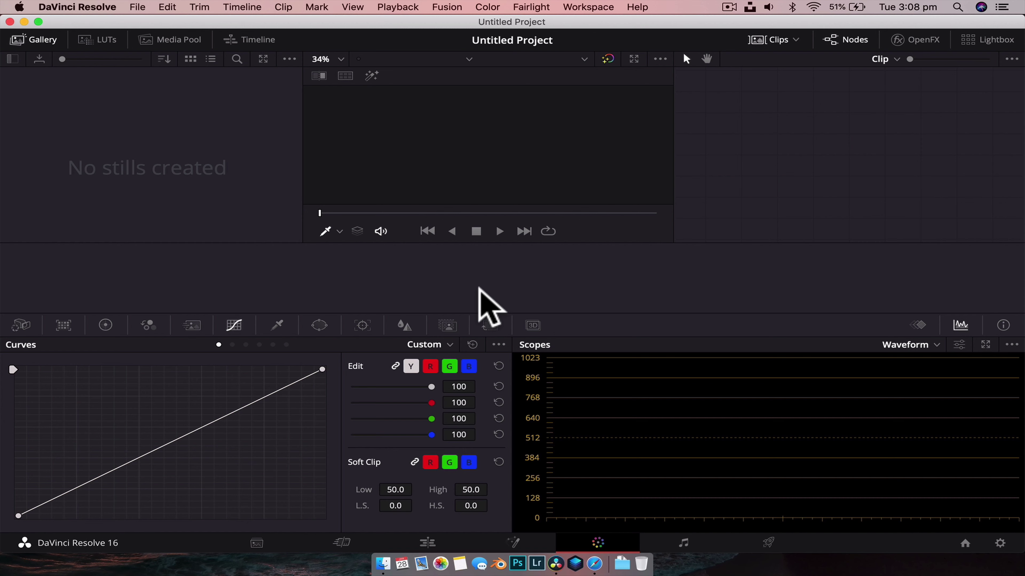
left_click(105, 325)
left_click(149, 325)
left_click(192, 325)
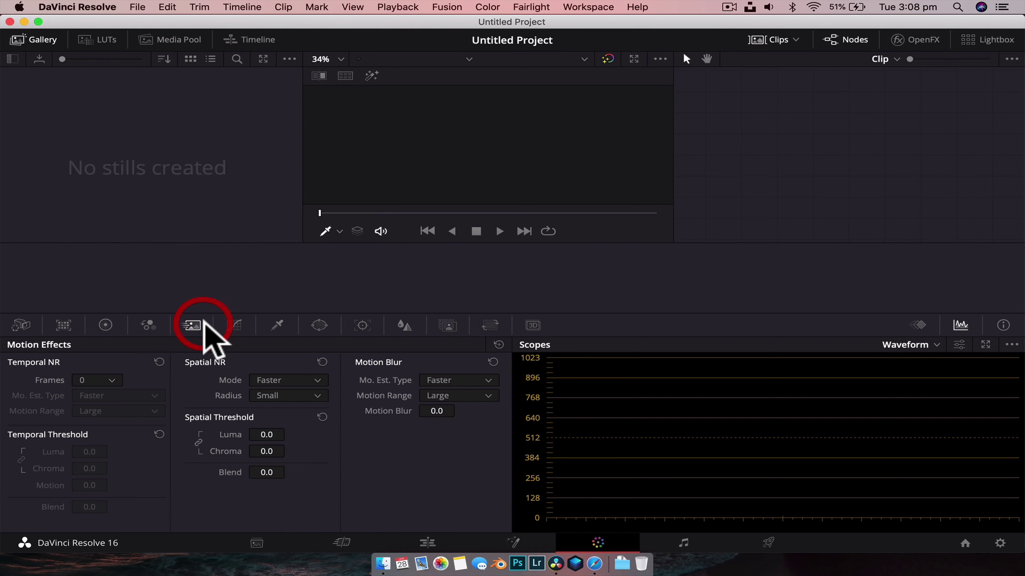
- Look through the curve types in the Curves palette, including Hue Vs Lum, and return to Custom
left_click(234, 325)
left_click(245, 344)
left_click(259, 344)
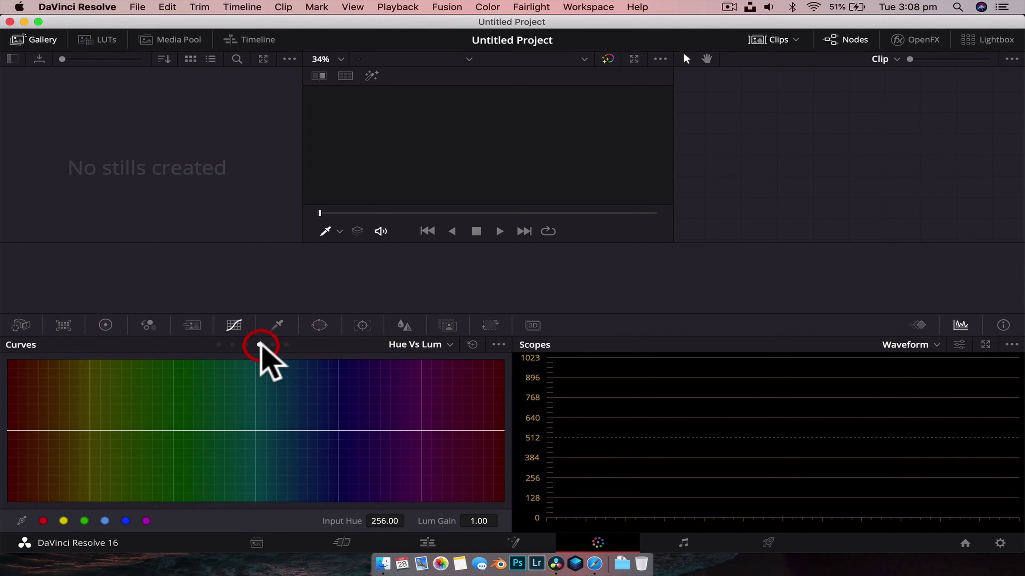
left_click(272, 344)
left_click(286, 344)
left_click(218, 344)
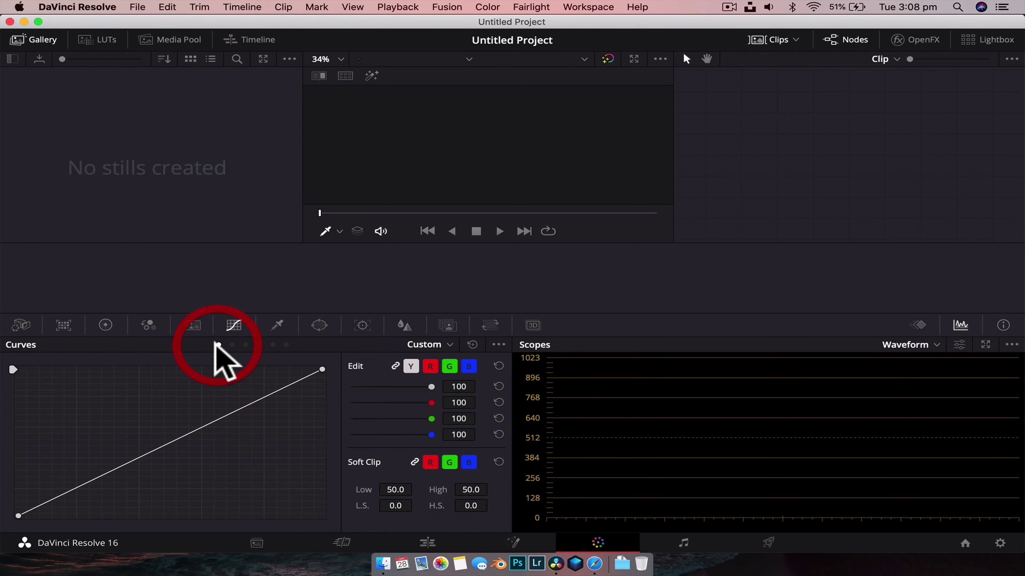
- Bring the color wheels back on the Color page and open the Fairlight page
left_click(105, 325)
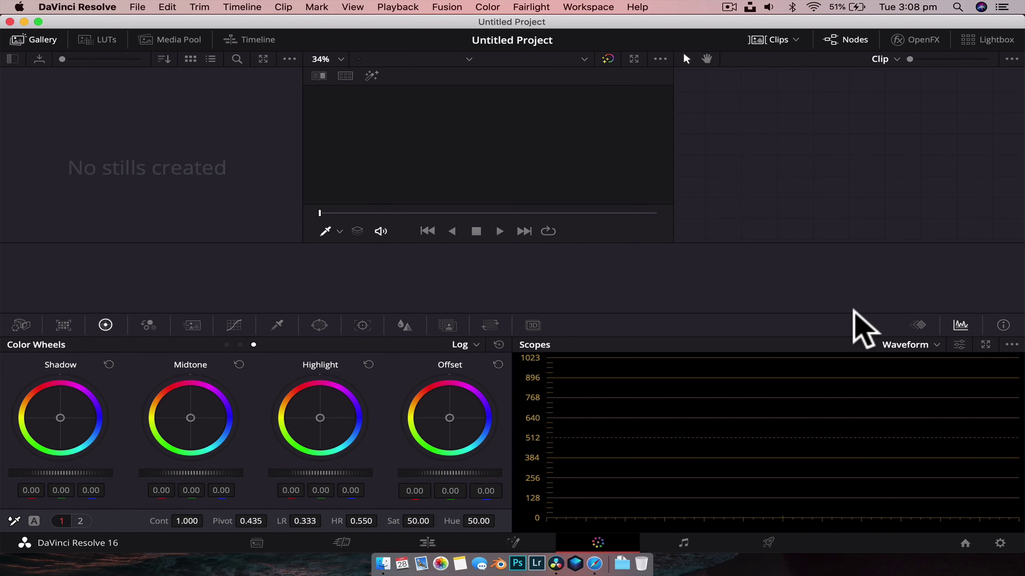
left_click(671, 537)
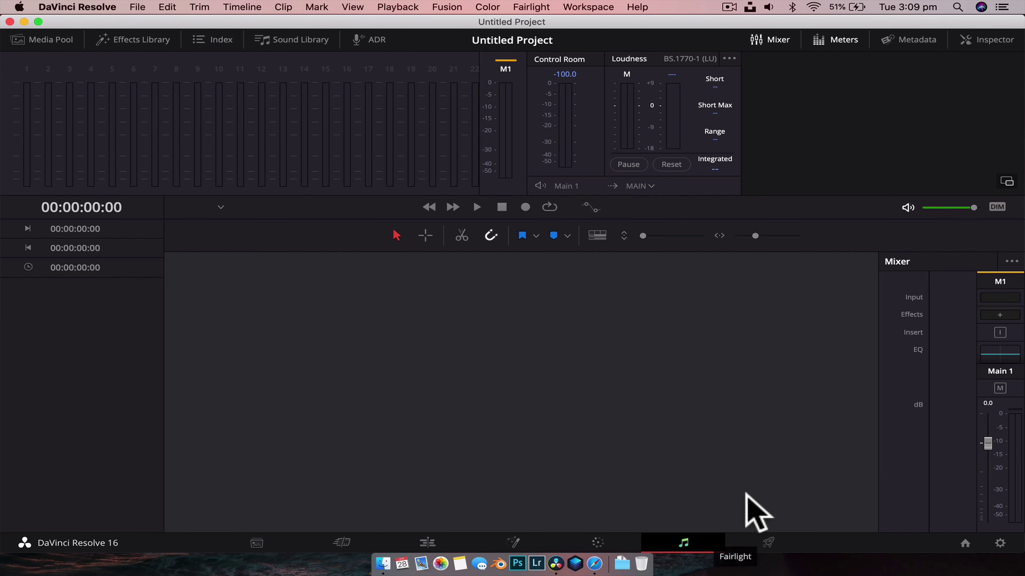
- Open the Deliver page and look through the available render presets in the Render Settings
left_click(768, 542)
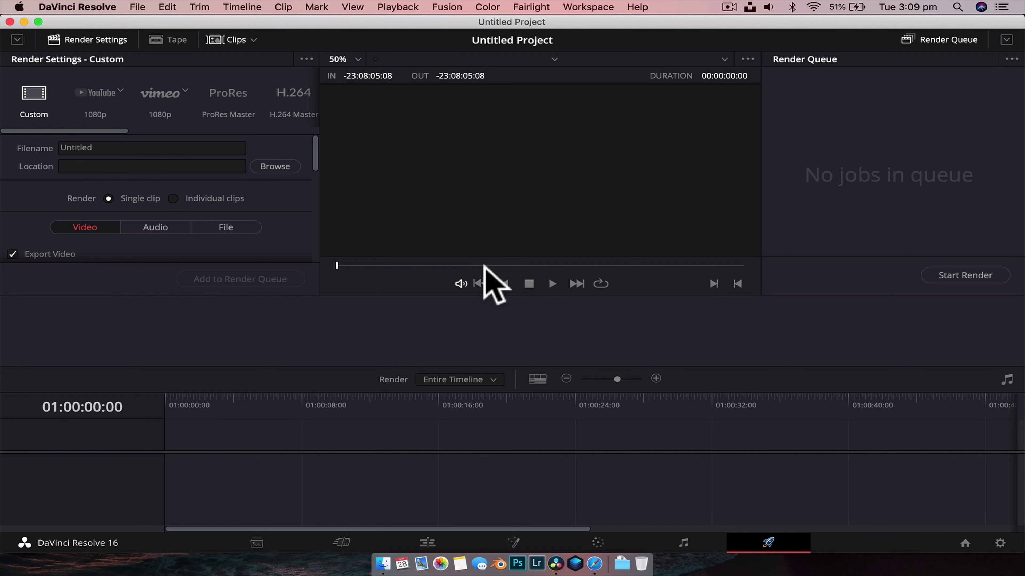
scroll(90, 110, "right", 2)
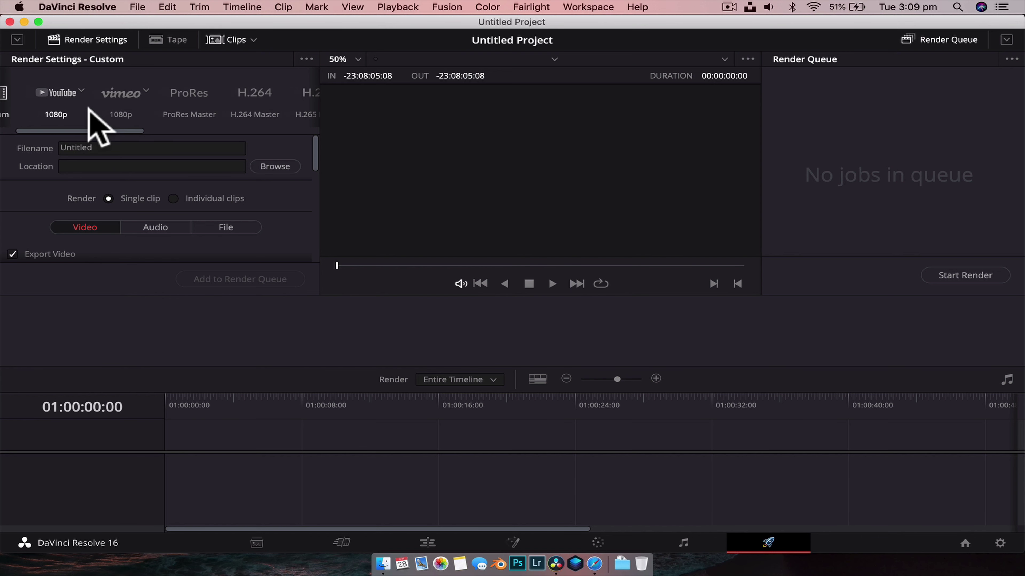
scroll(161, 106, "right", 3)
scroll(160, 103, "left", 4)
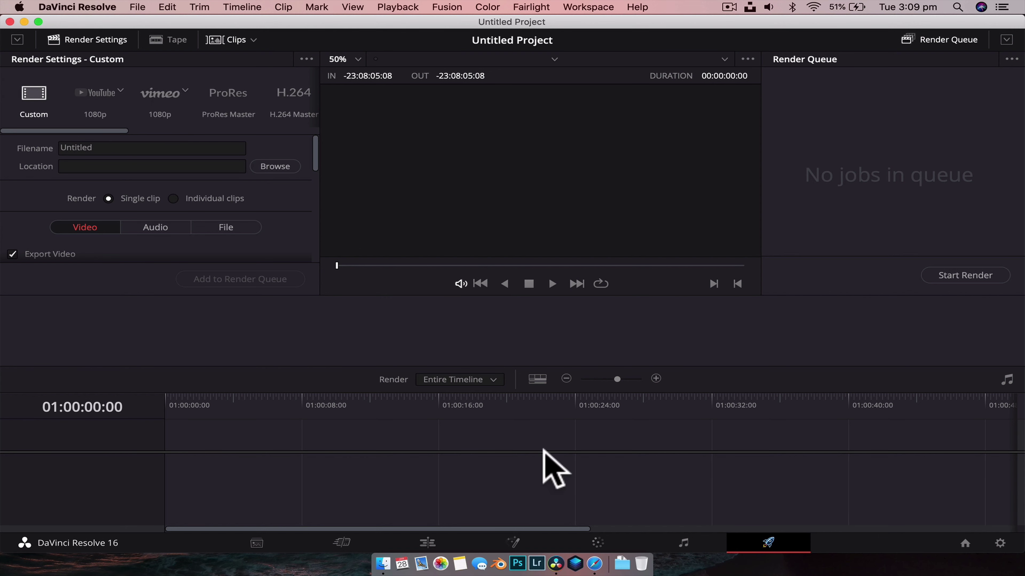
- Return to the Media page and browse the media storage drives, including the folders on Macintosh HD
left_click(257, 543)
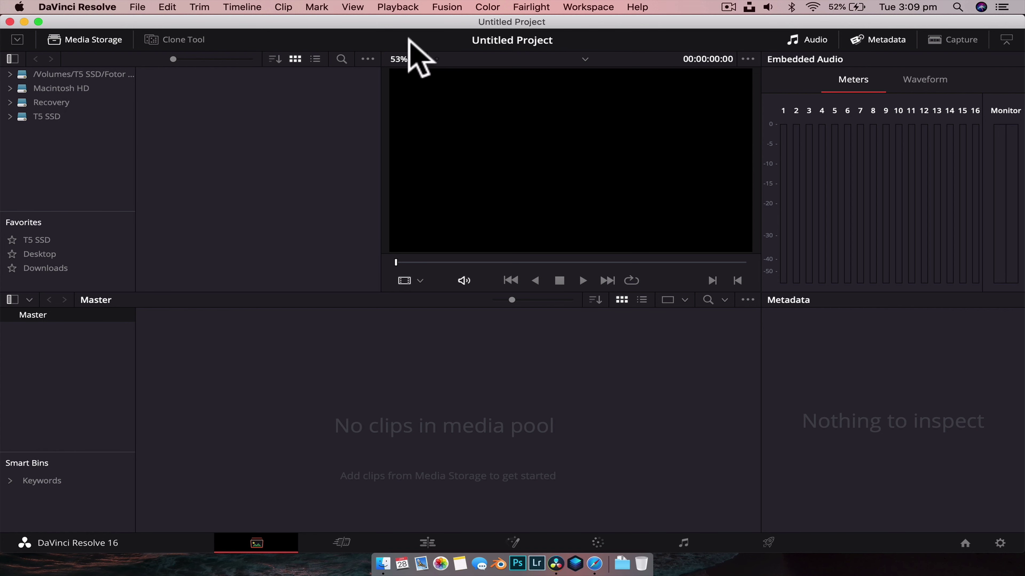
left_click(28, 90)
left_click(50, 117)
left_click(58, 88)
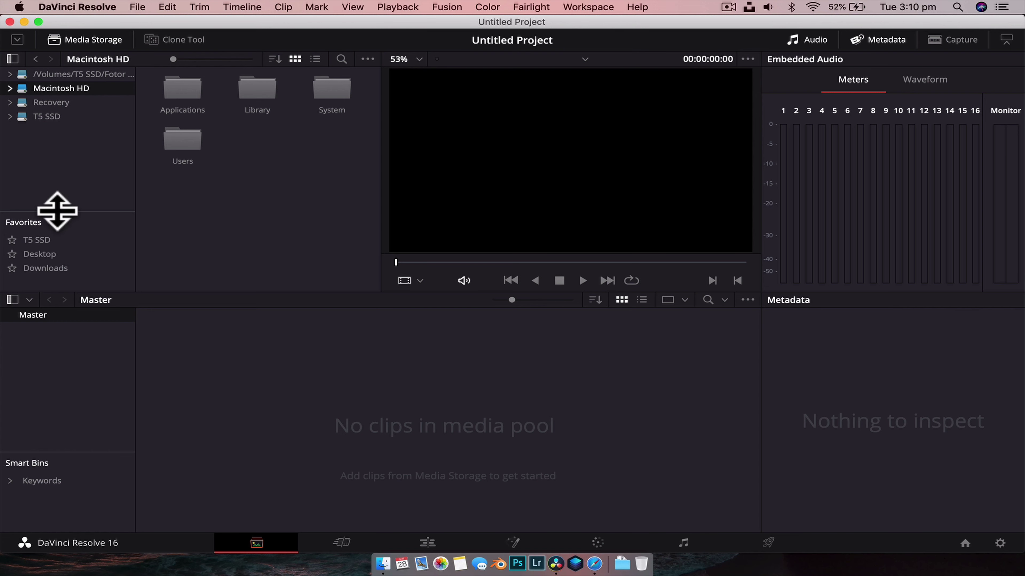
left_click(45, 339)
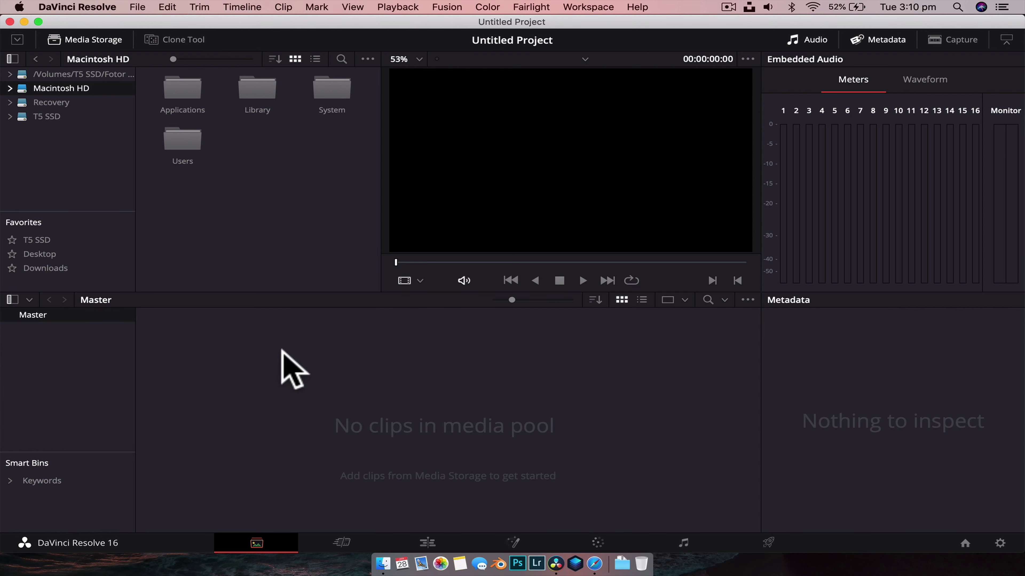
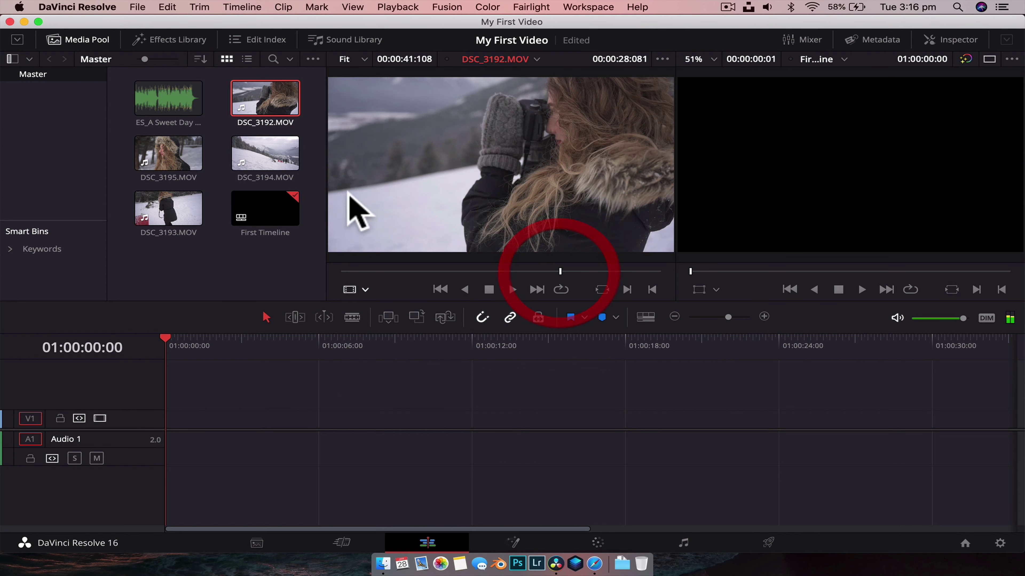
- Preview the music track in the source viewer, load DSC_3194.MOV there and scrub back toward its beginning
left_click(162, 106)
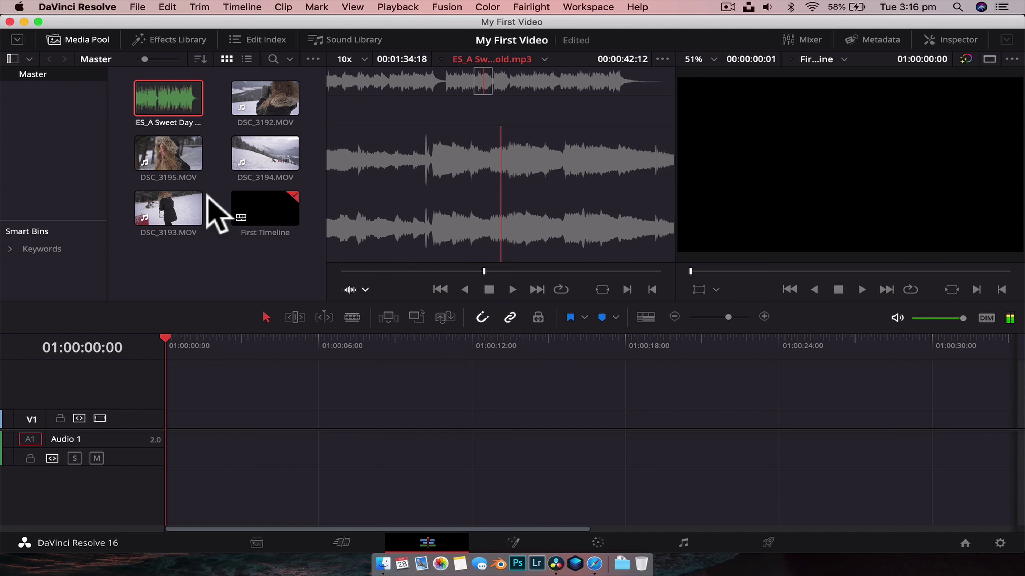
left_click(273, 154)
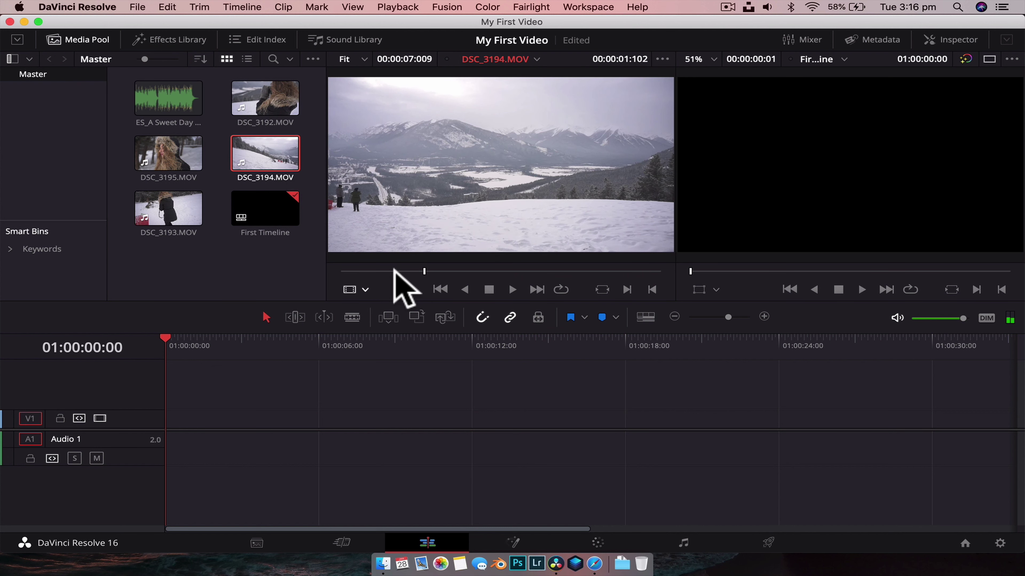
left_click_drag(447, 271, 349, 271)
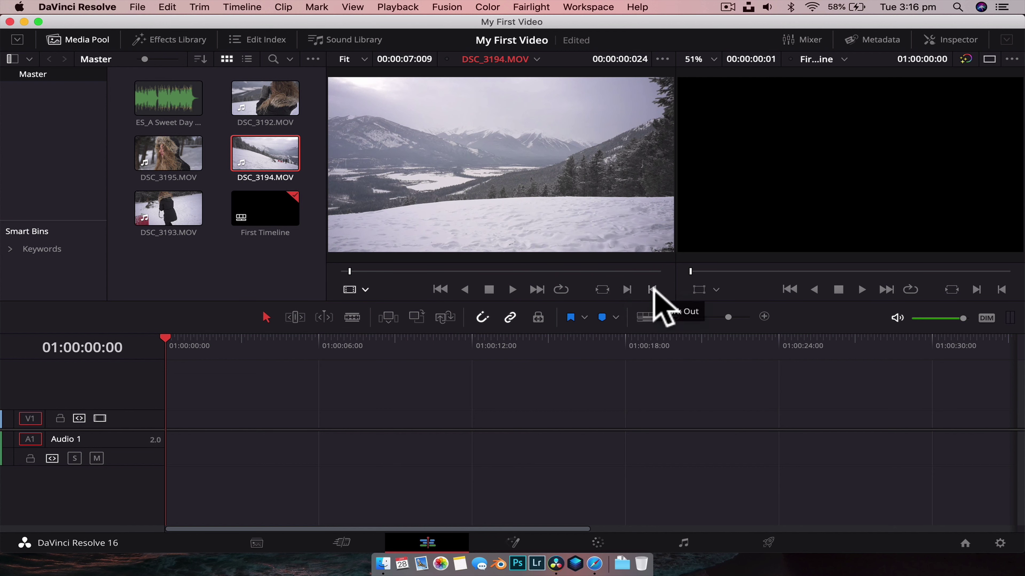
- Find where DSC_3194.MOV should begin in the source viewer and mark an in point shortly after its start
mouse_move(346, 271)
left_mouse_down()
mouse_move(365, 274)
mouse_move(353, 272)
left_mouse_up()
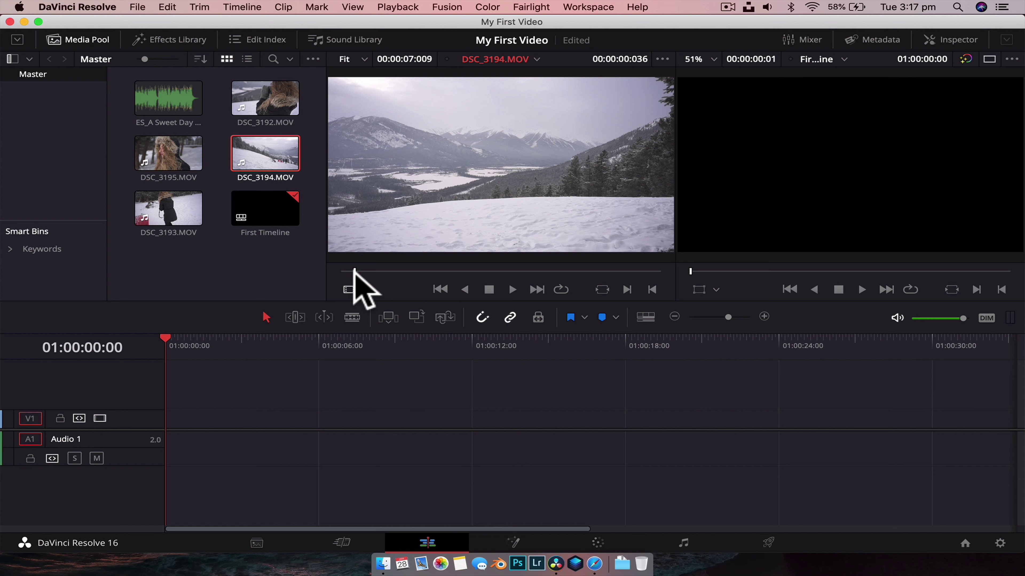
key("space")
left_click(357, 274)
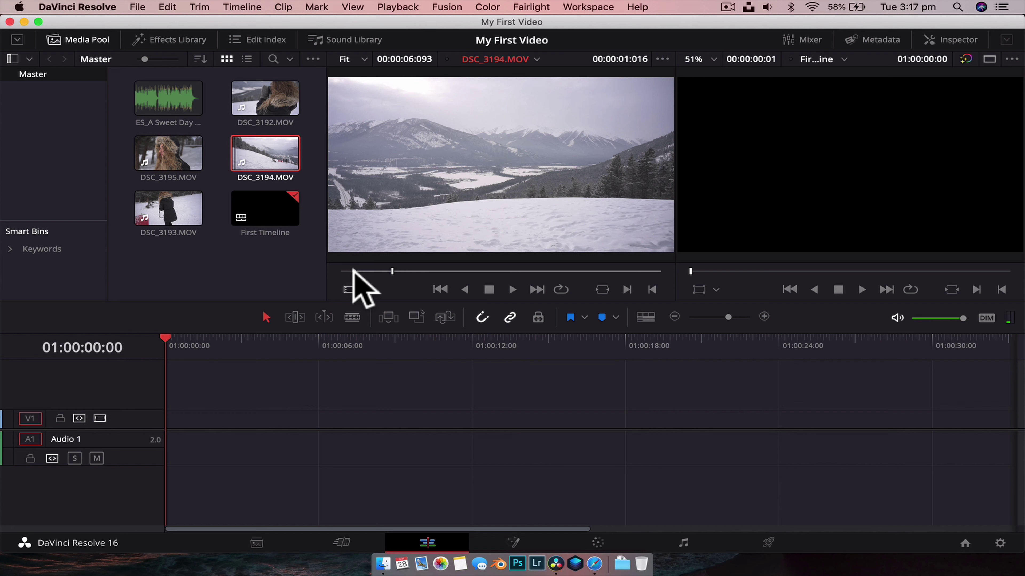
left_click(354, 272)
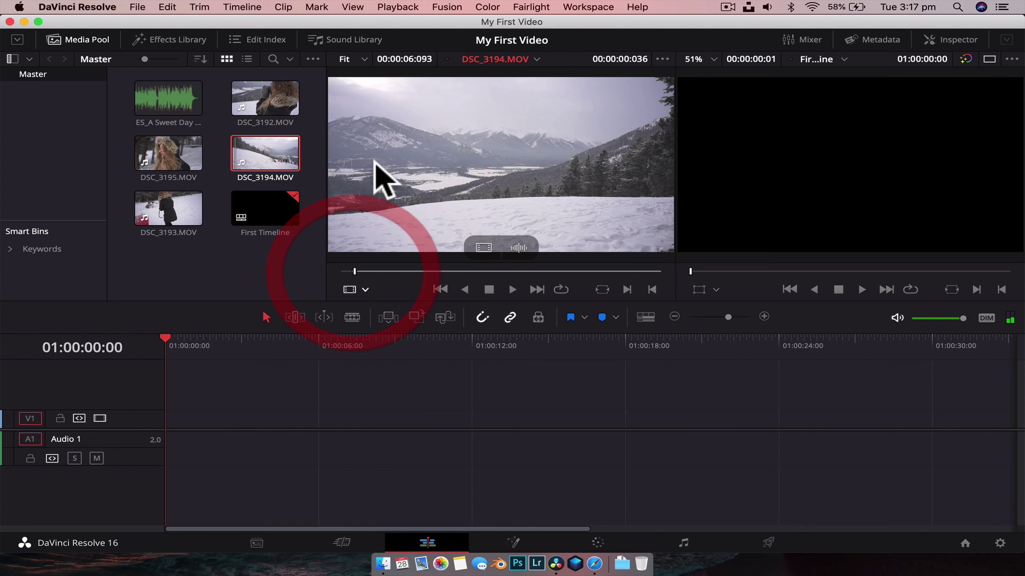
left_click(359, 271)
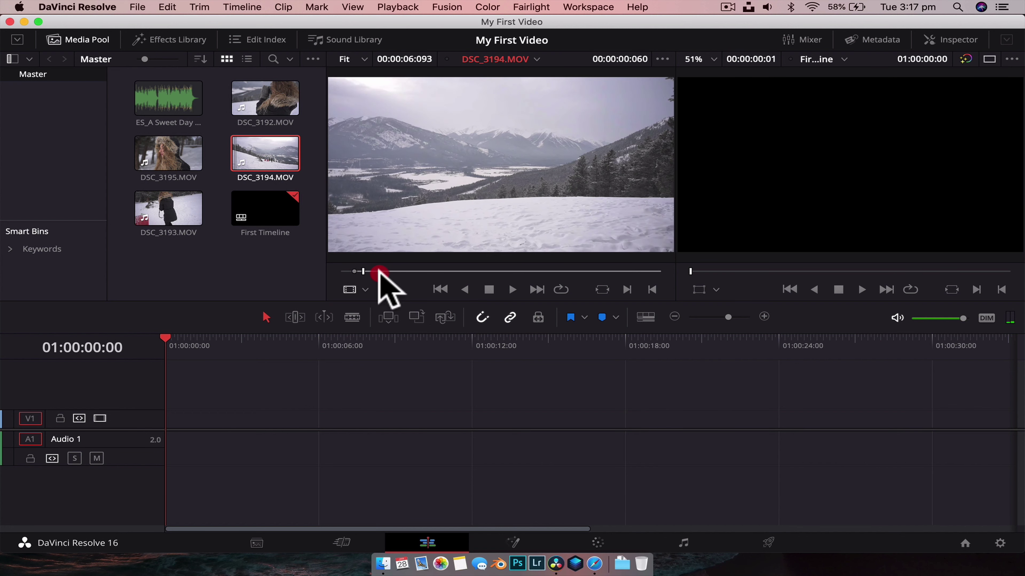
left_click(346, 272)
- Scrub through DSC_3194.MOV in the source viewer and mark an out point just past its midpoint
left_click_drag(345, 272, 505, 271)
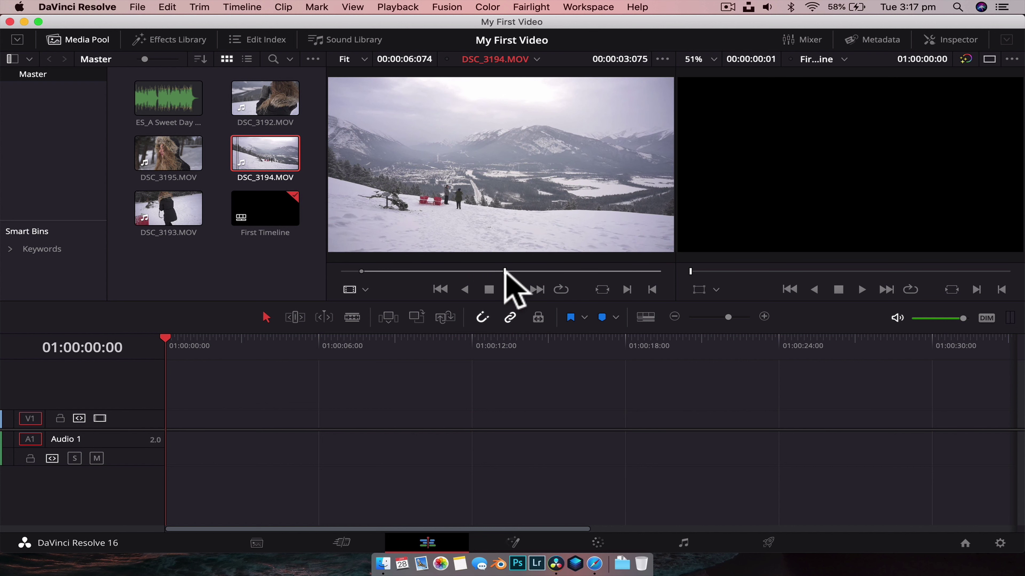
left_click_drag(504, 271, 425, 271)
left_click(491, 271)
left_click_drag(491, 271, 509, 271)
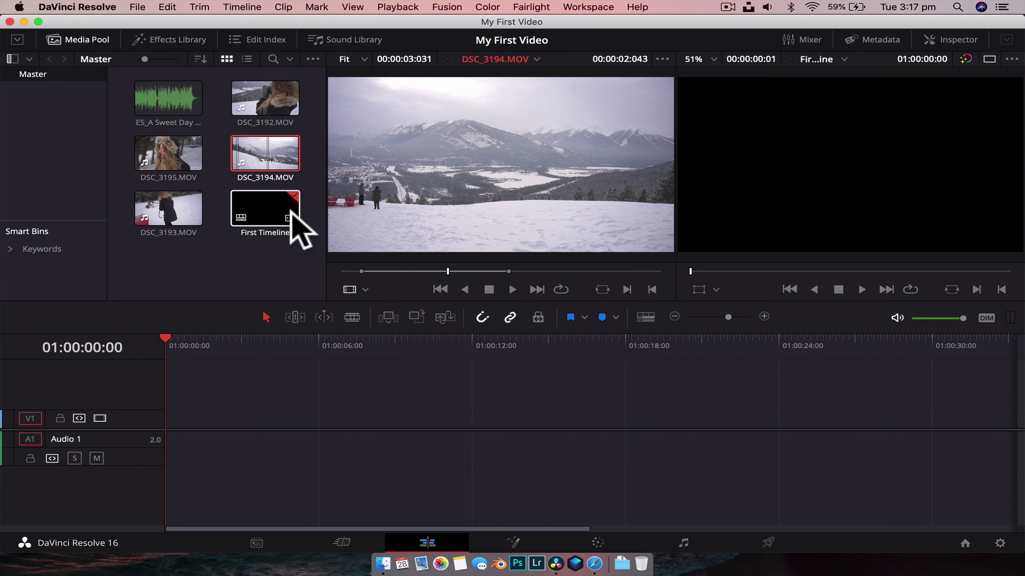
- Place the trimmed DSC_3194.MOV with its audio at the start of the timeline and scrub through it
left_click_drag(254, 142, 202, 425)
left_click(256, 154)
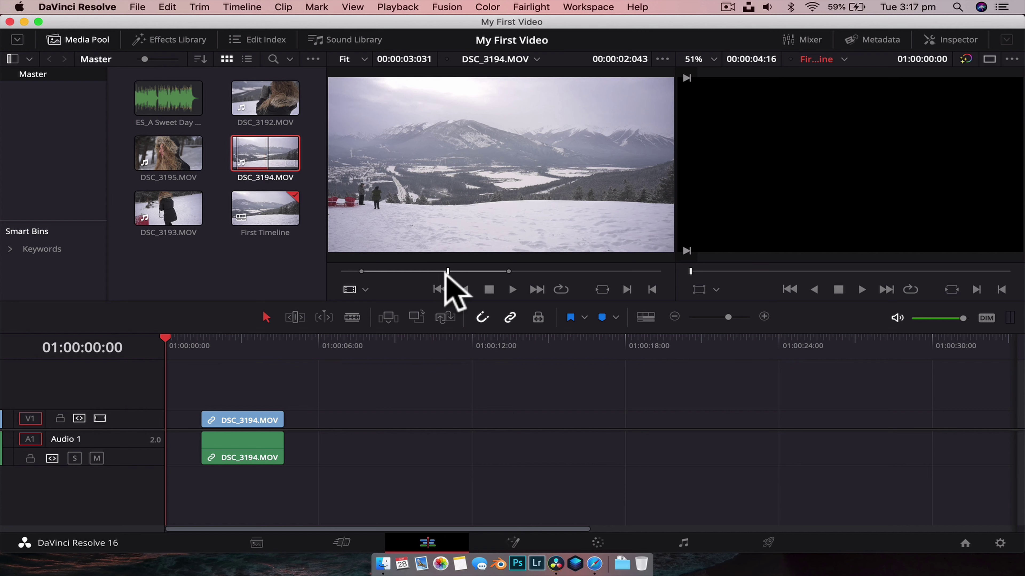
left_click_drag(270, 429, 212, 417)
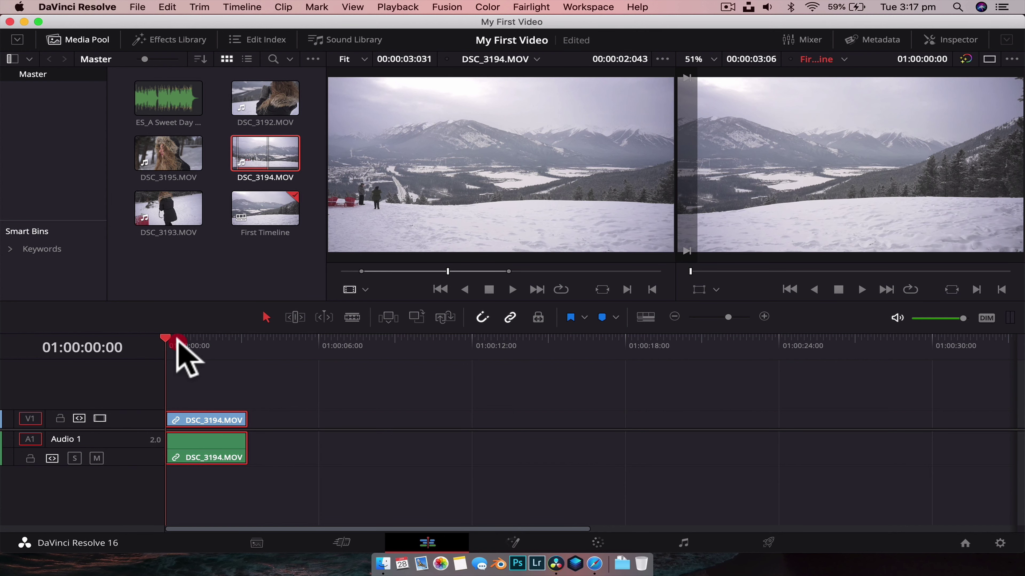
left_click_drag(176, 341, 232, 340)
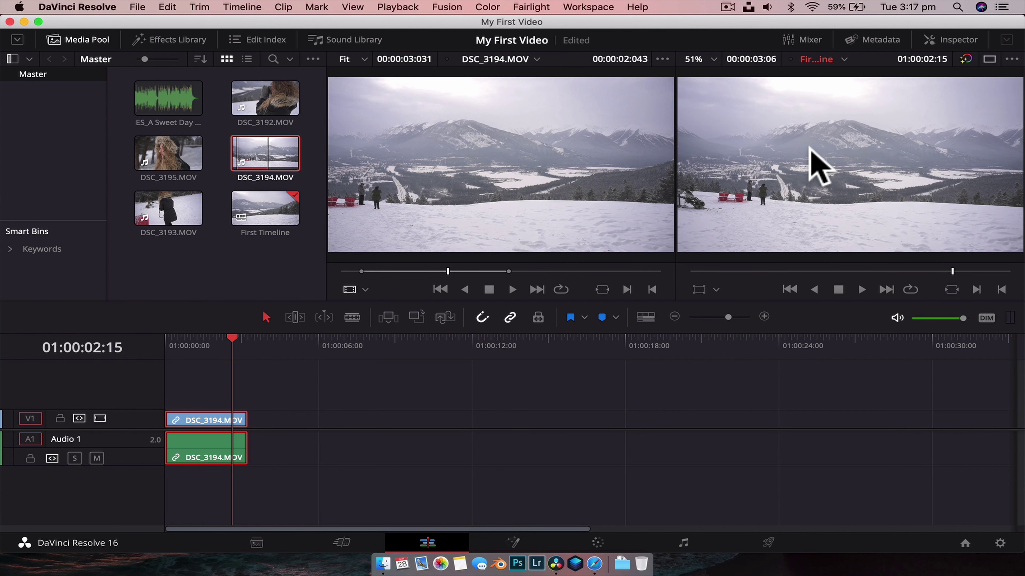
- Delete DSC_3194.MOV from the timeline, including a second placement of it, with the playhead back at the start
mouse_move(219, 431)
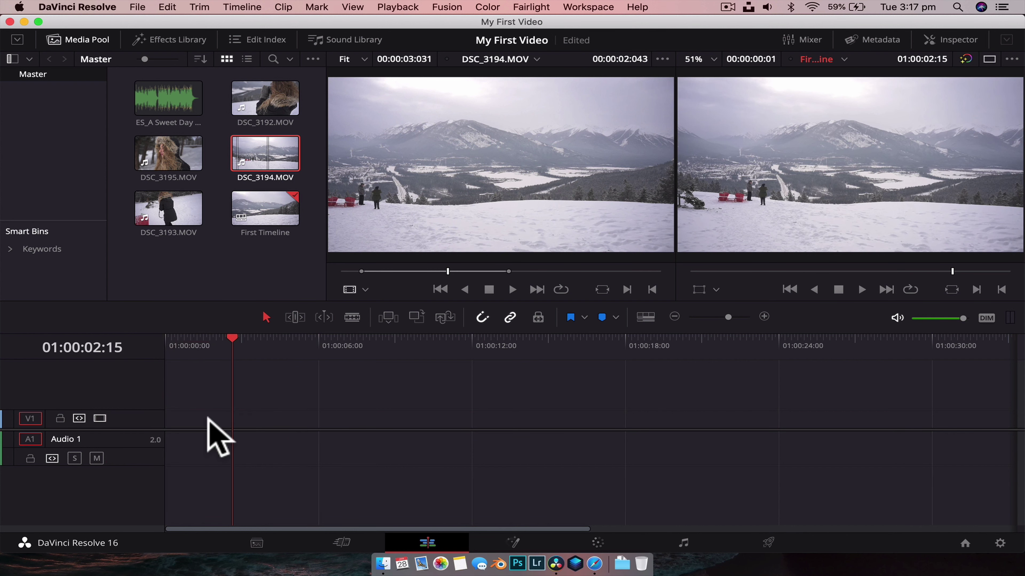
key("BackSpace")
left_click_drag(265, 154, 174, 432)
mouse_move(177, 343)
left_mouse_down()
mouse_move(162, 343)
mouse_move(228, 343)
mouse_move(190, 343)
mouse_move(222, 334)
mouse_move(166, 346)
left_mouse_up()
key("BackSpace")
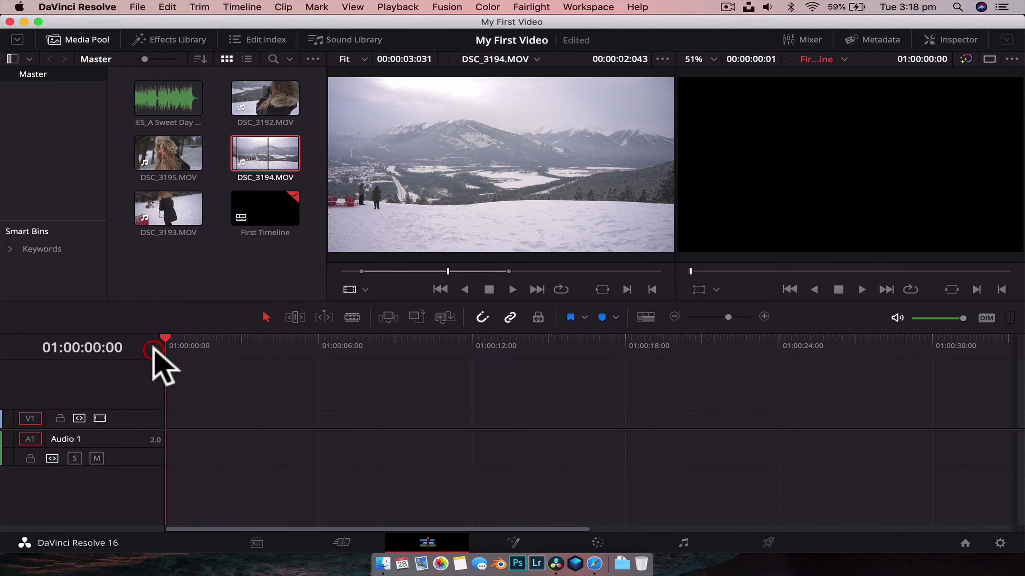
- Try adding only the audio and then only the video of DSC_3194.MOV to the timeline, undoing each placement
mouse_move(480, 225)
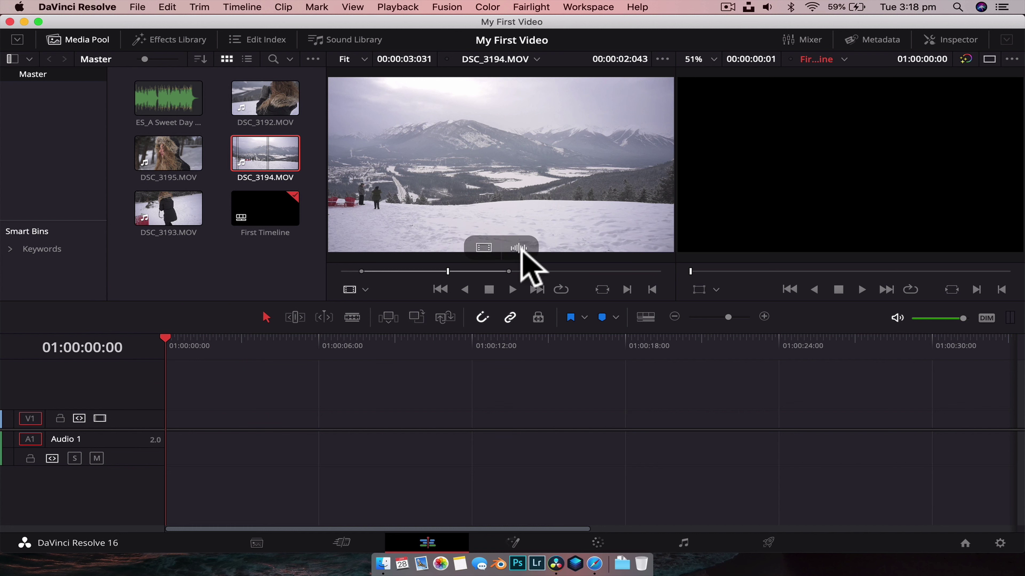
left_click_drag(518, 248, 244, 454)
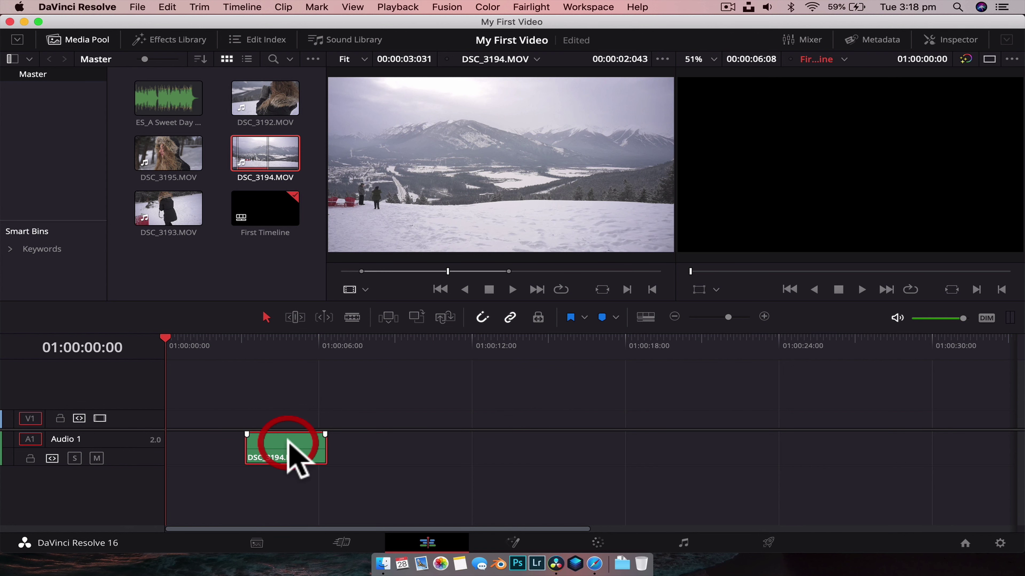
key("super+z")
mouse_move(521, 123)
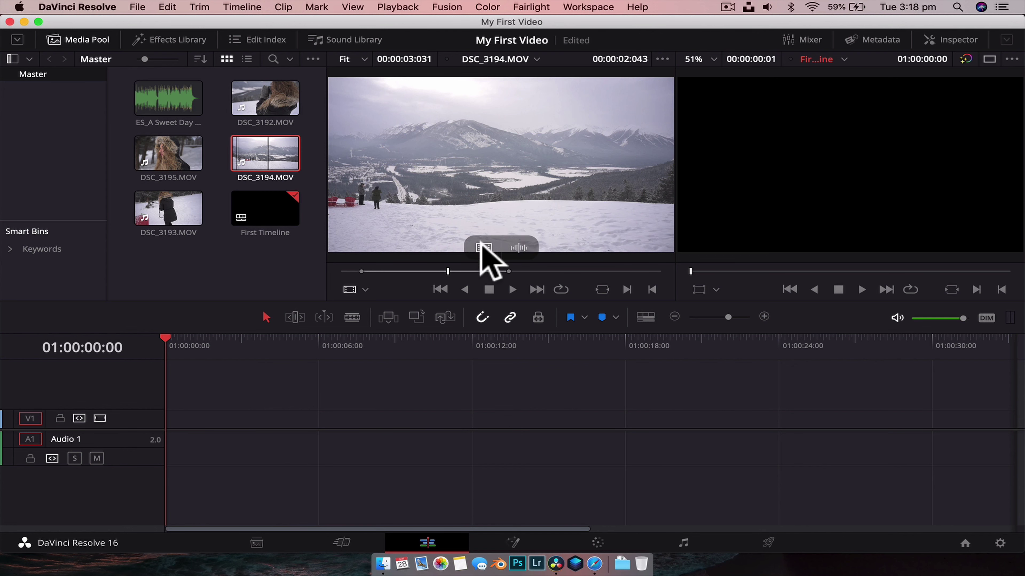
left_click_drag(480, 245, 238, 415)
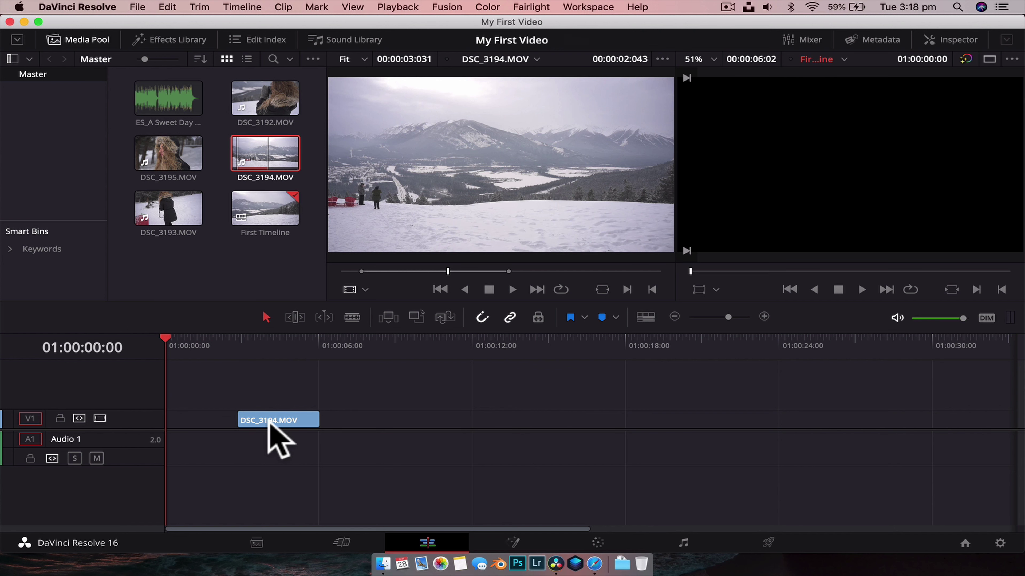
key("super+z")
- Add only the video of the trimmed DSC_3194.MOV at the start of track V1 and scrub through it
mouse_move(505, 130)
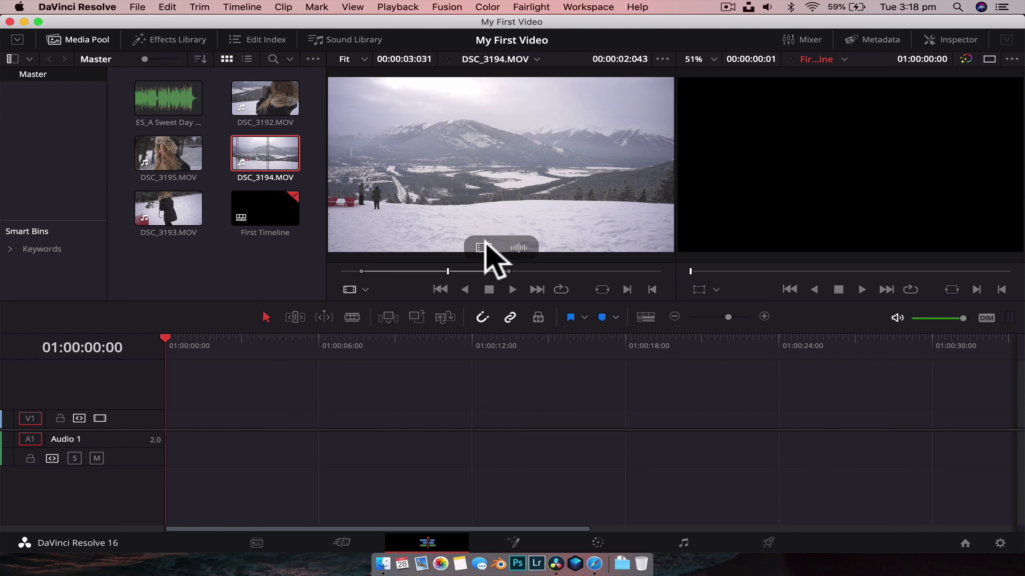
left_click_drag(486, 244, 162, 417)
left_click_drag(164, 339, 195, 344)
left_click(178, 350)
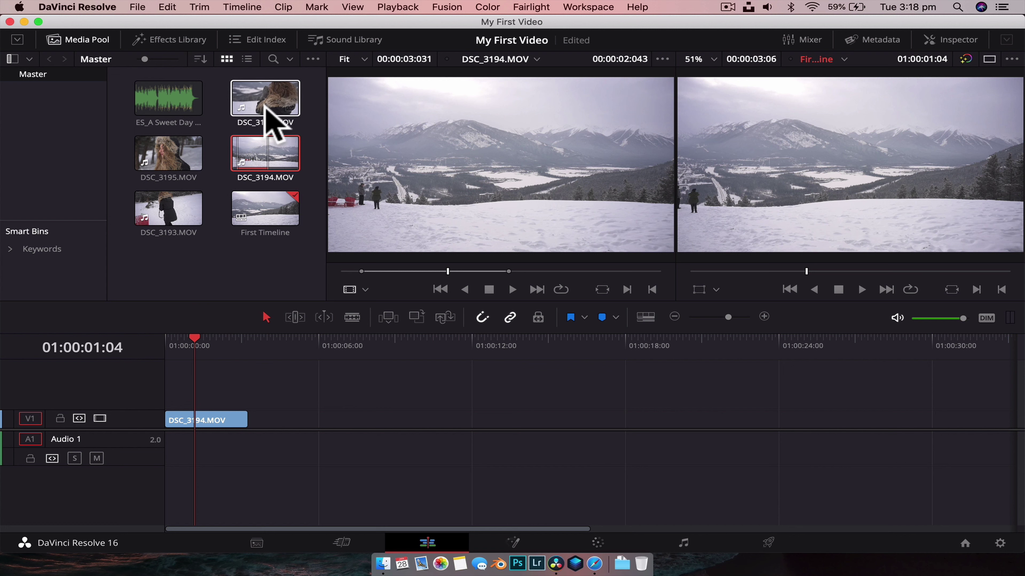
- Mark an in and out point in the second half of DSC_3192.MOV and add only its video directly after DSC_3194.MOV
left_click(281, 94)
left_click_drag(394, 271, 568, 254)
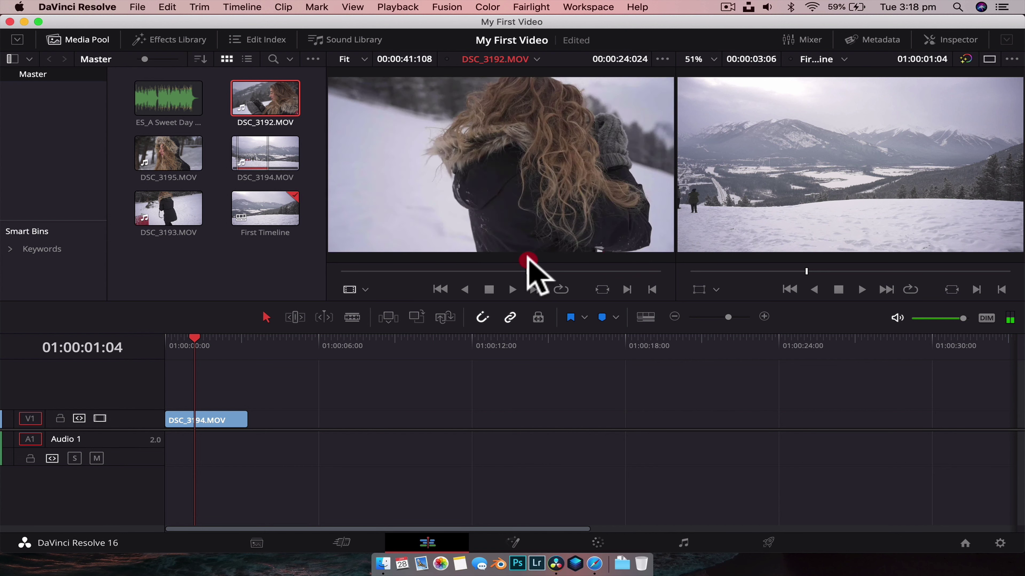
left_click_drag(549, 259, 519, 255)
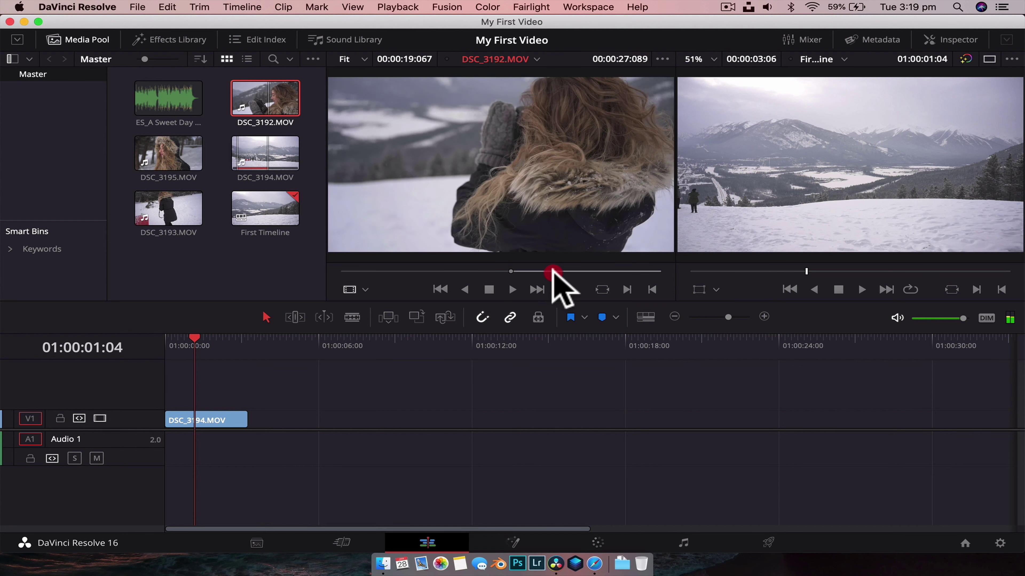
mouse_move(560, 267)
left_mouse_down()
mouse_move(517, 268)
mouse_move(576, 267)
left_mouse_up()
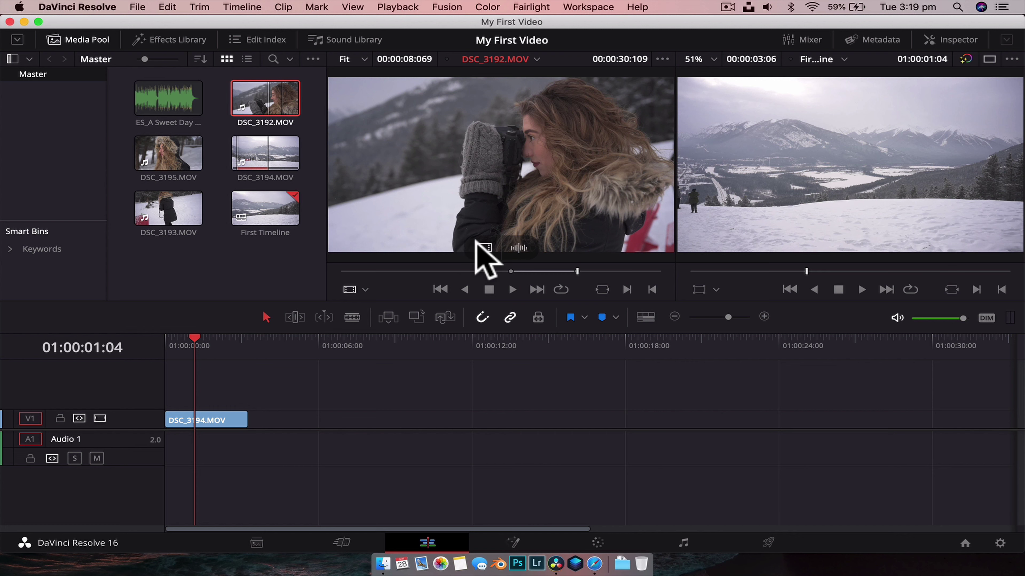
left_click_drag(476, 242, 259, 411)
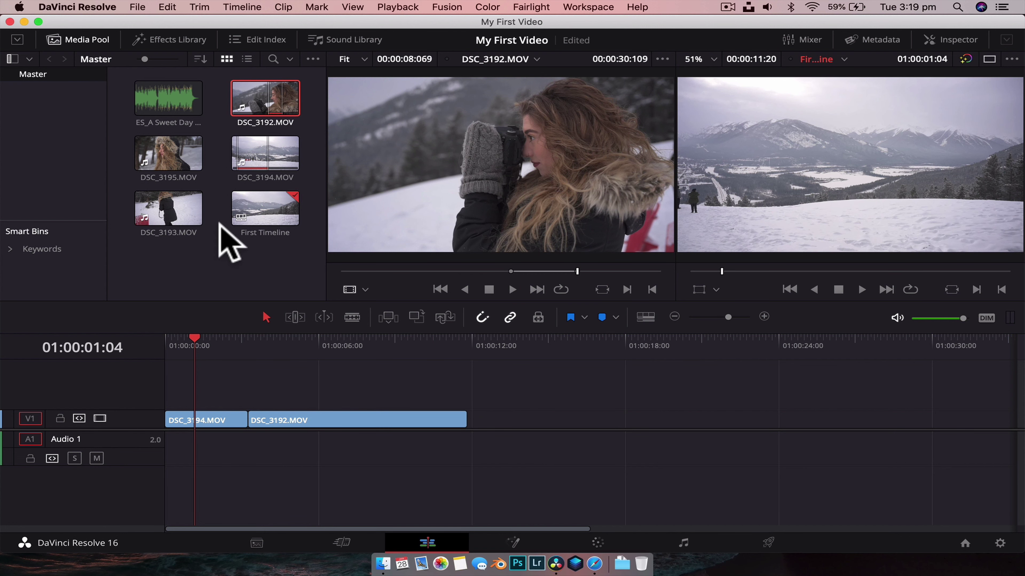
- Mark an in and out point on DSC_3195.MOV and add only its video directly after DSC_3192.MOV on track V1
double_click(177, 161)
mouse_move(354, 271)
left_mouse_down()
mouse_move(584, 270)
mouse_move(451, 270)
left_mouse_up()
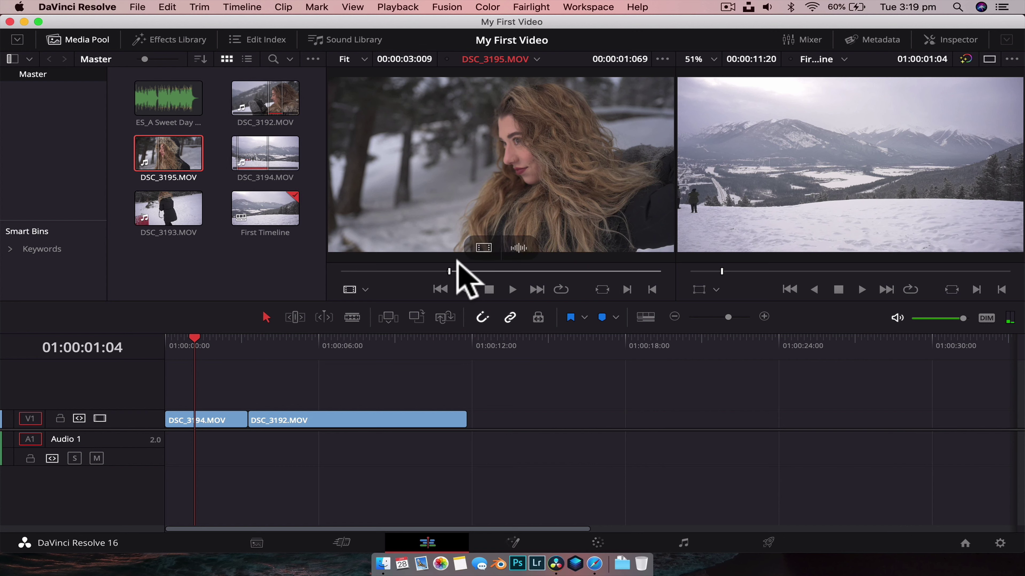
left_click_drag(452, 269, 524, 271)
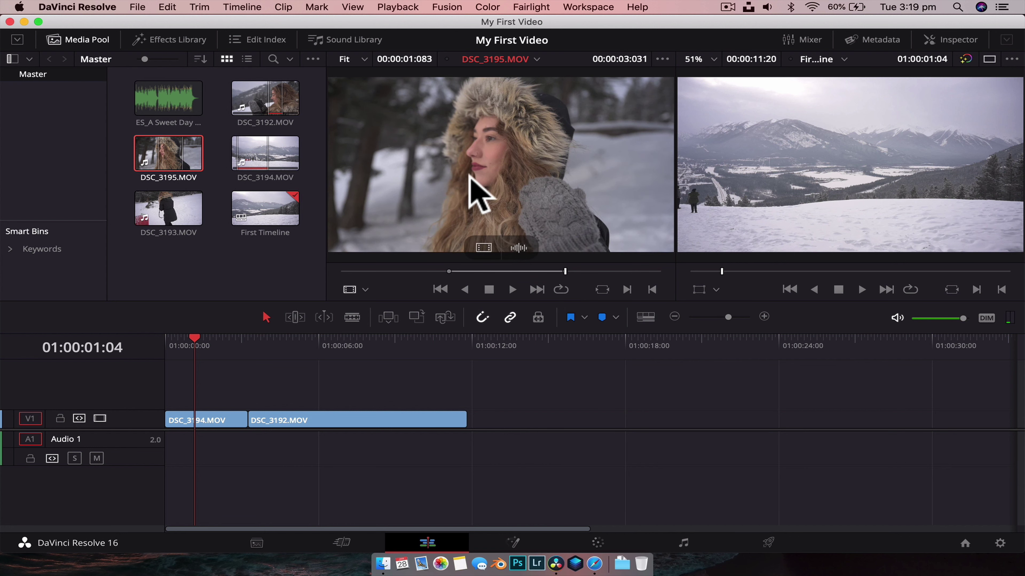
left_click_drag(484, 251, 476, 418)
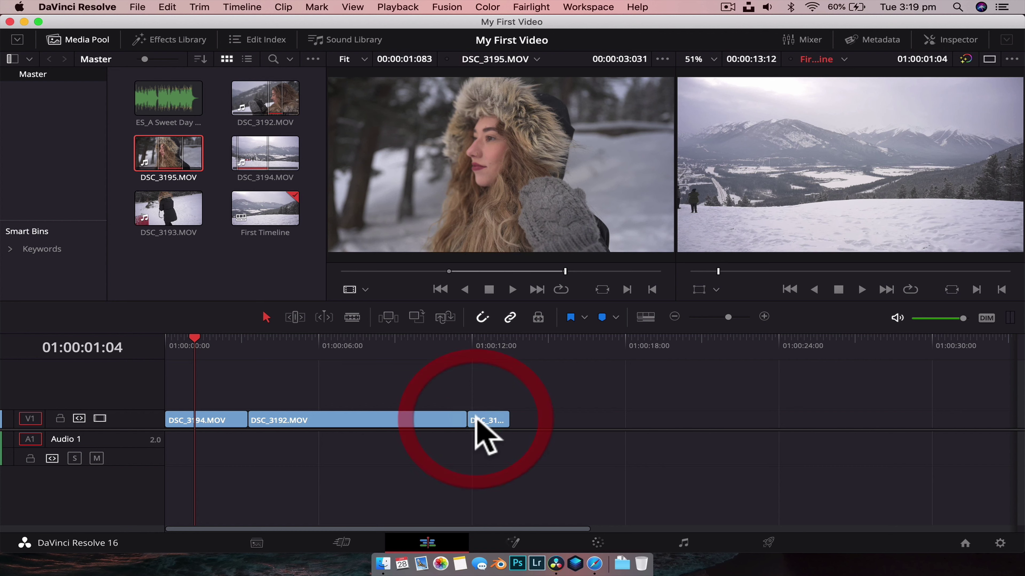
- Mark an in and out point on DSC_3193.MOV and add only its video directly after DSC_3195.MOV on track V1
left_click(167, 211)
left_click_drag(404, 270, 452, 272)
key("i")
left_click_drag(469, 271, 535, 268)
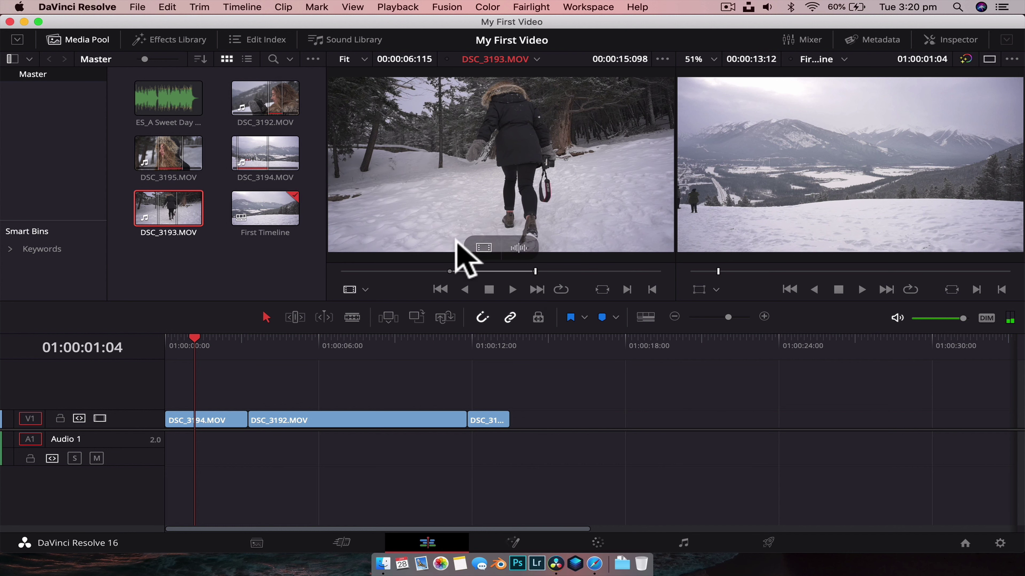
left_click_drag(481, 247, 517, 433)
- Scrub and play the timeline from the start through DSC_3193.MOV to review the clip sequence and playback smoothness
left_click_drag(179, 344, 413, 343)
left_click(187, 343)
left_click_drag(189, 344, 159, 343)
left_click(863, 291)
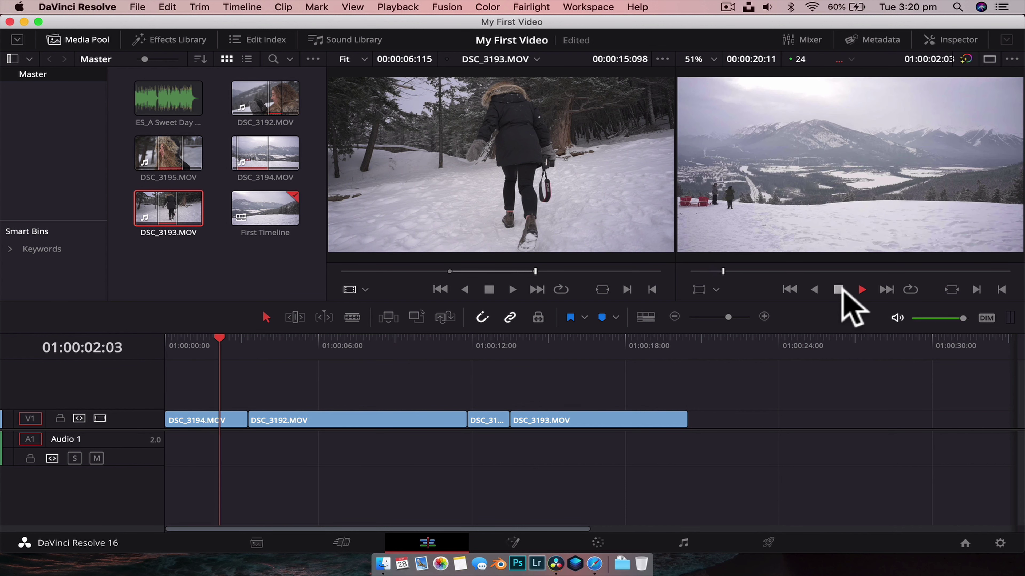
left_click(842, 290)
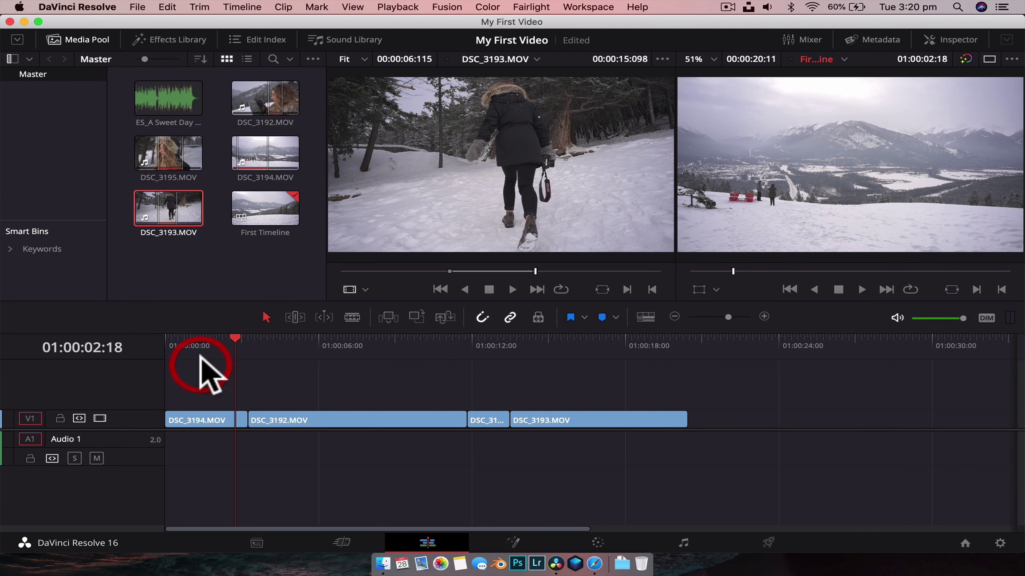
left_click_drag(201, 351, 151, 344)
key("space")
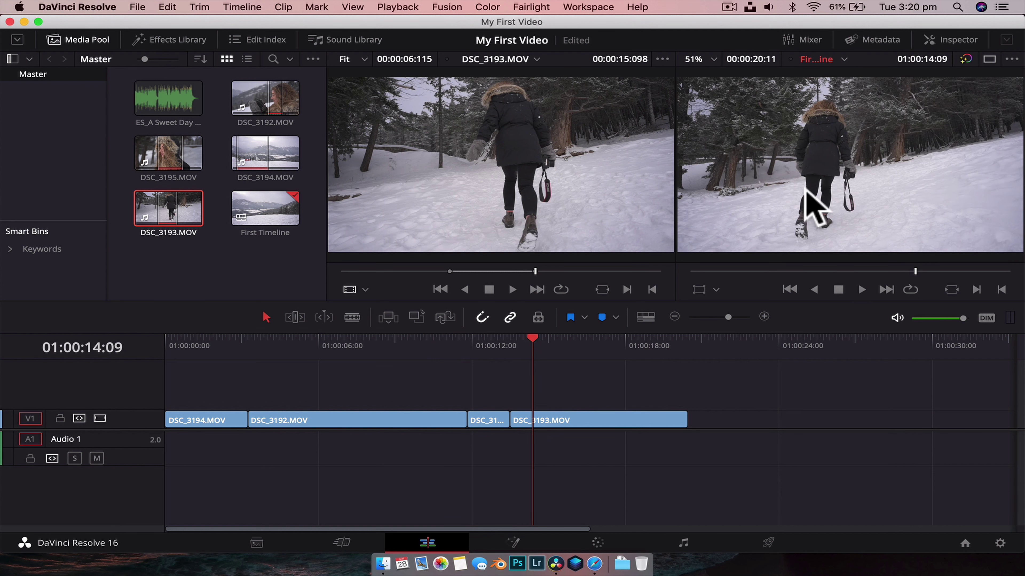
key("space")
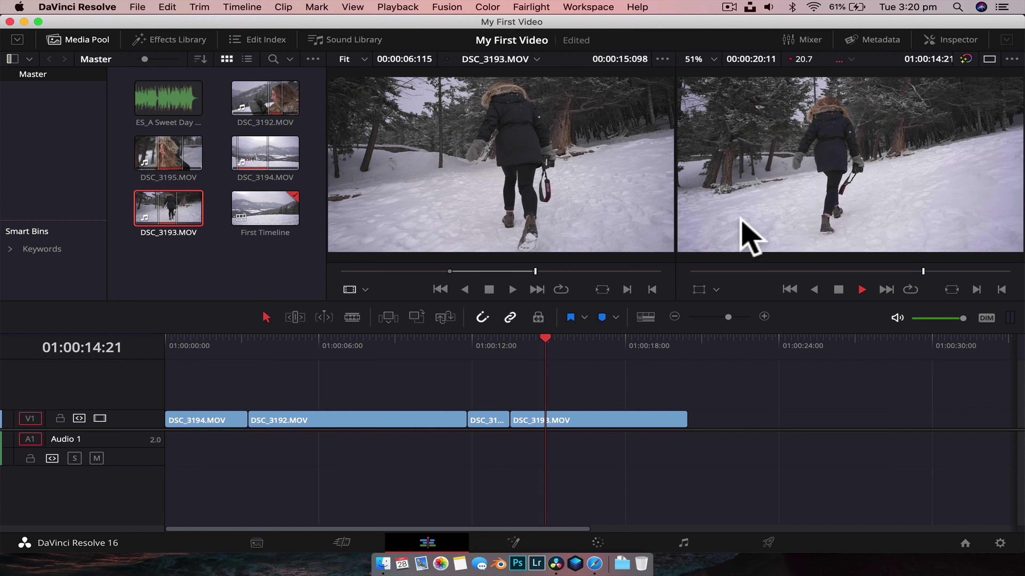
key("space")
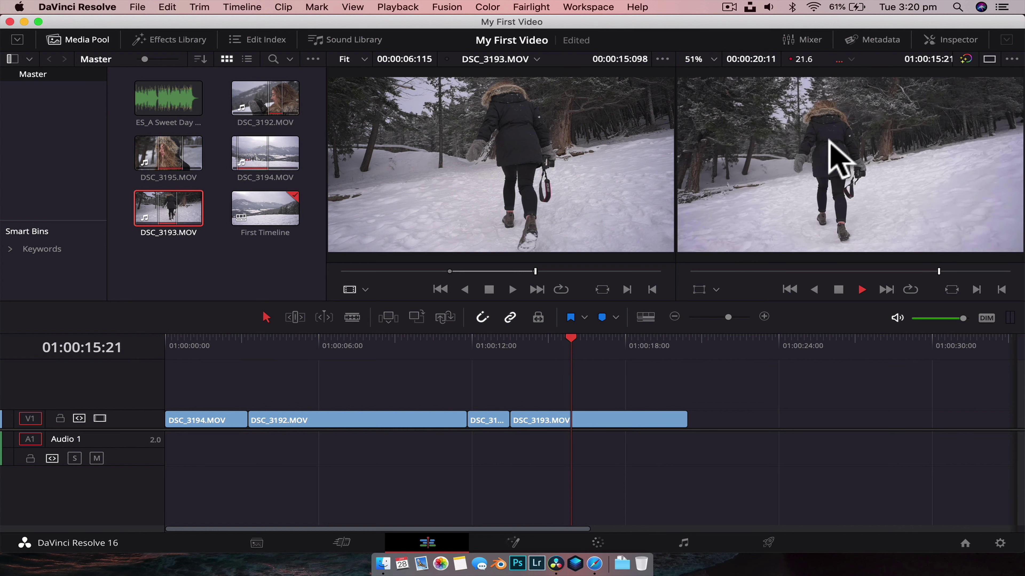
key("space")
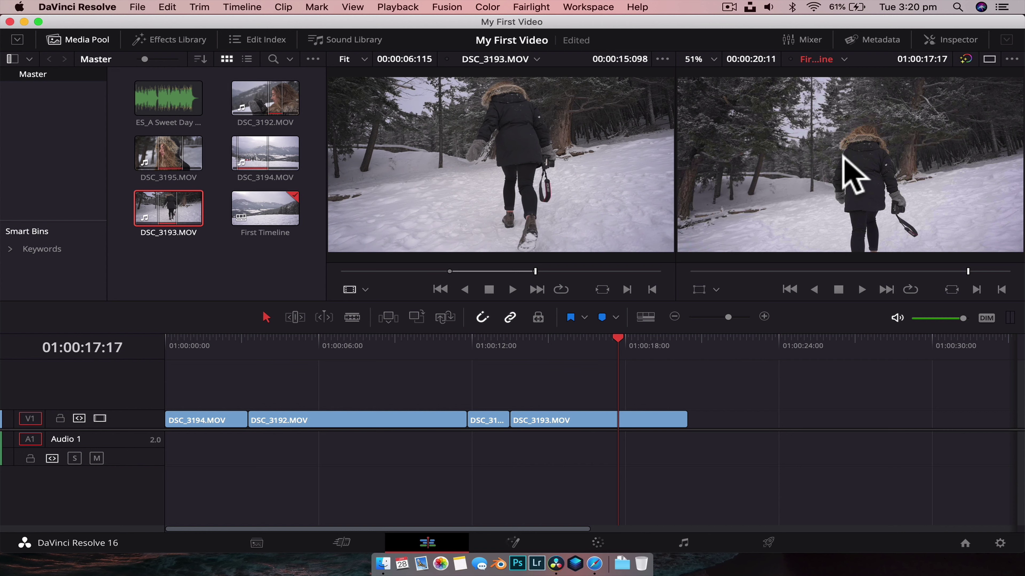
- Set the playback proxy mode to Half Resolution
left_click(398, 7)
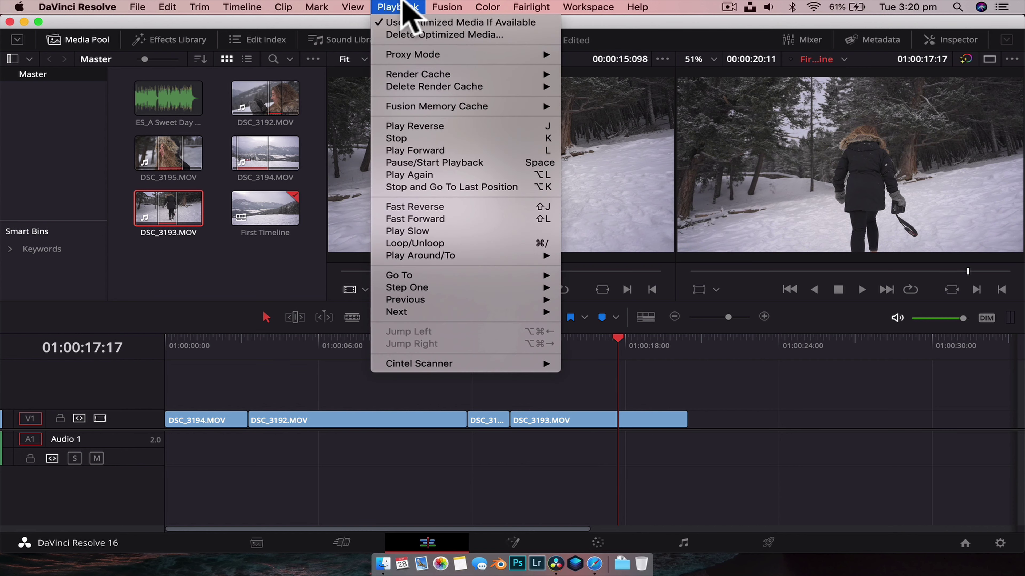
mouse_move(438, 51)
left_click(621, 66)
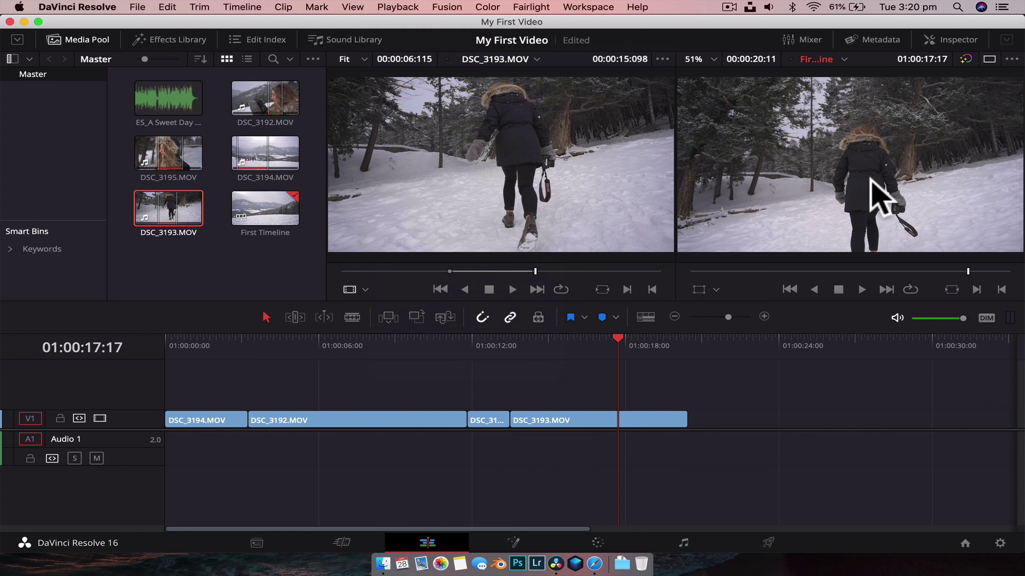
- Scrub and play the timeline again to check playback, and review the Quarter Resolution proxy option without choosing it
left_click_drag(418, 347, 191, 347)
key("space")
left_click(433, 352)
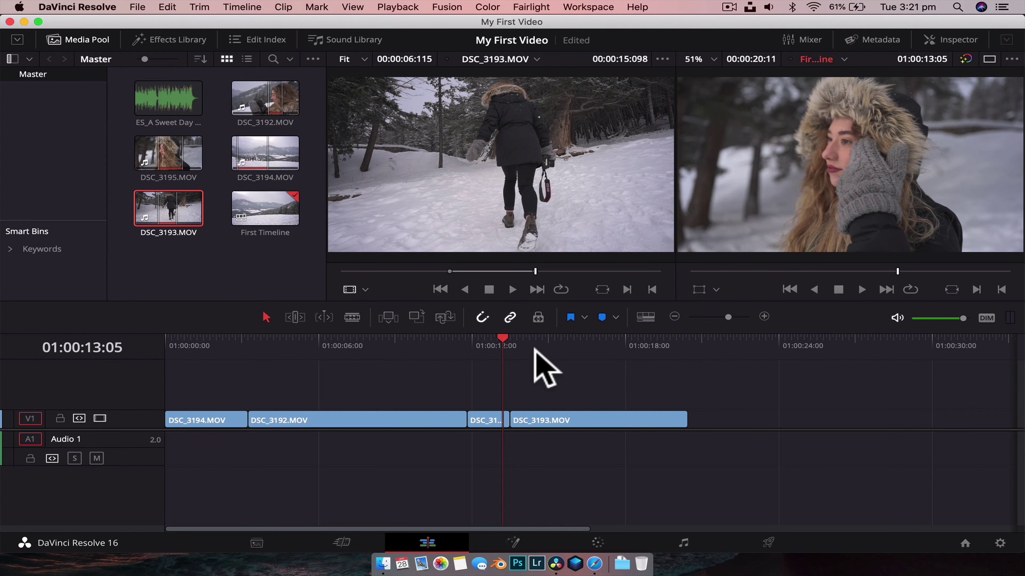
left_click_drag(514, 344, 583, 338)
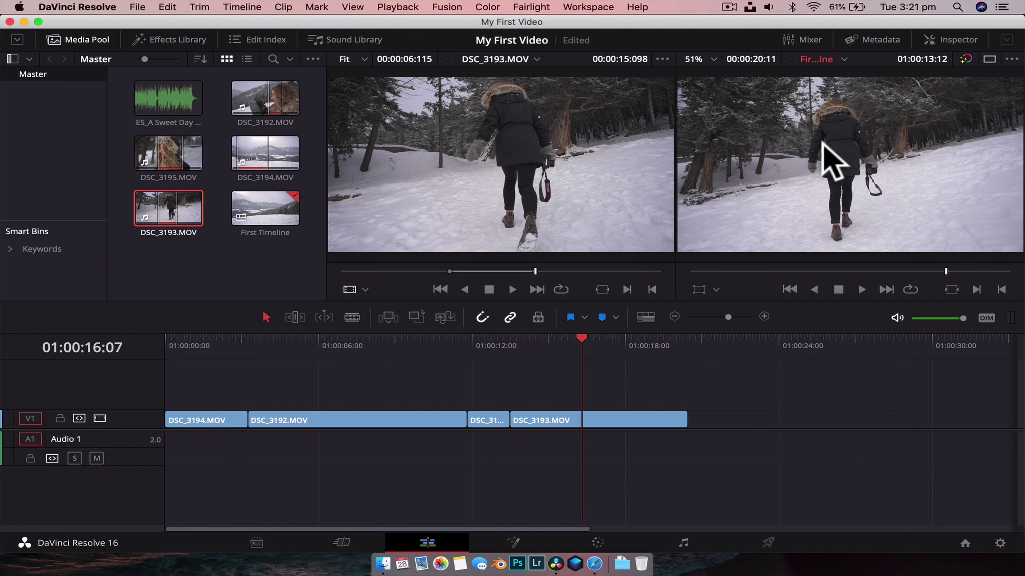
left_click(396, 7)
mouse_move(440, 54)
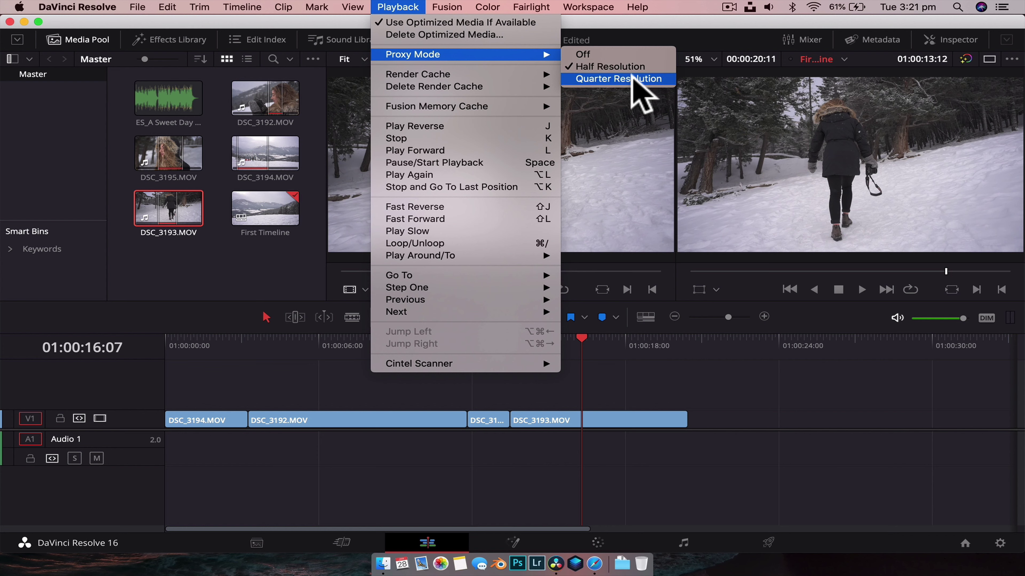
left_click(773, 430)
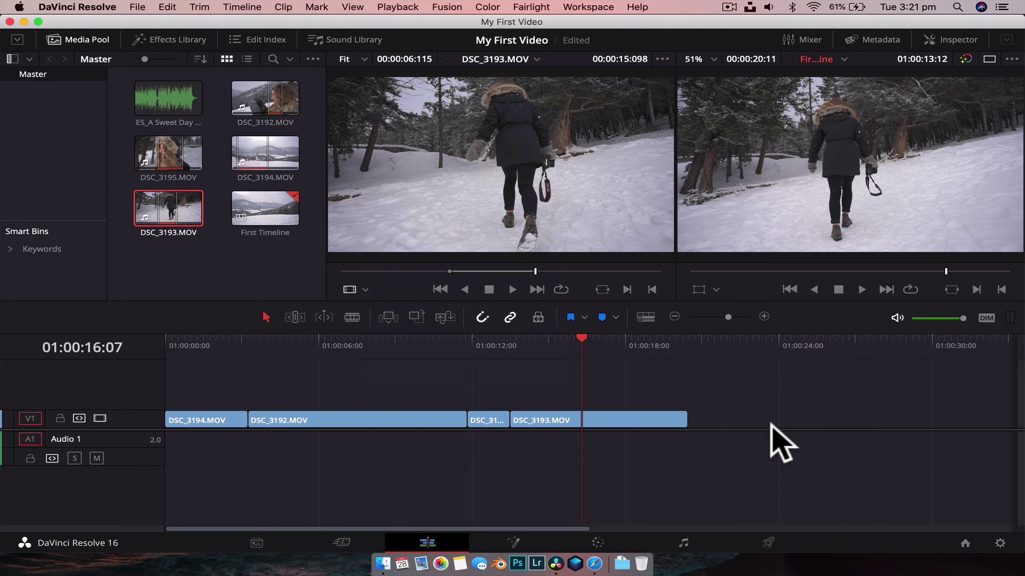
left_click(770, 427)
- Add the ES_A Sweet Day music file to track A1 at the very start of the timeline
left_click_drag(531, 345, 50, 338)
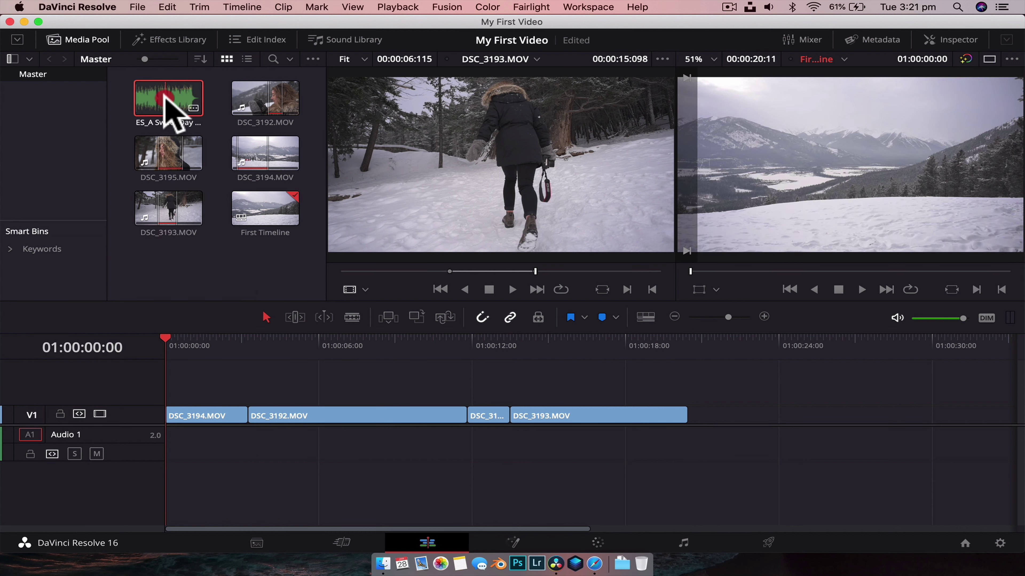
left_click_drag(165, 101, 168, 427)
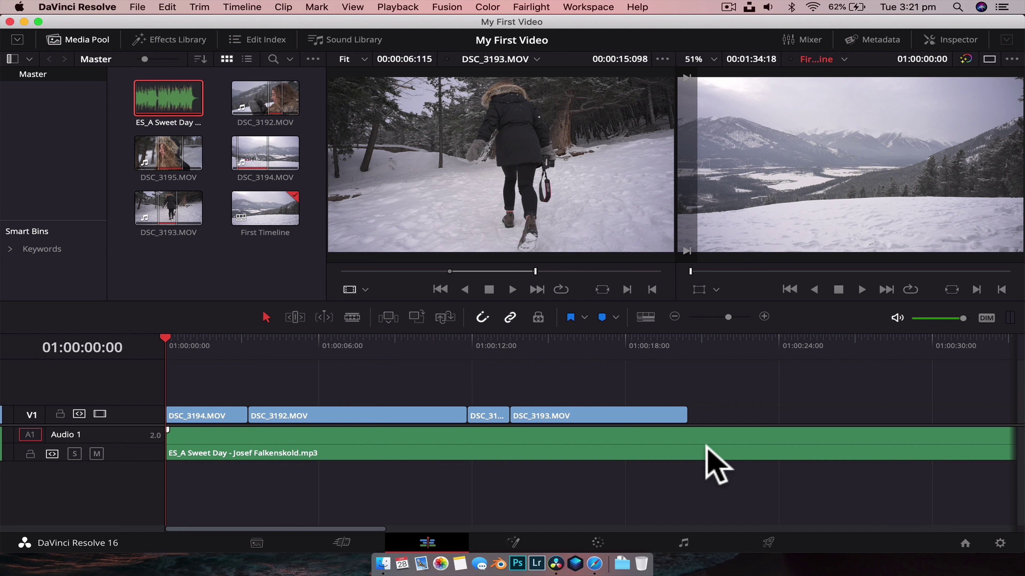
- Try the audio waveform display for the timeline's music clip and turn it off again
left_click(646, 317)
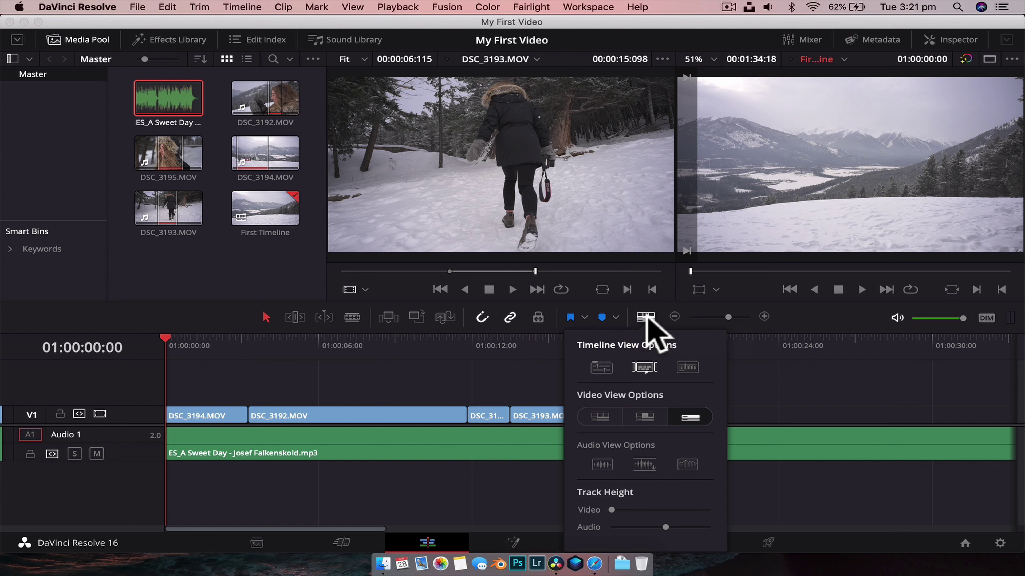
left_click(688, 368)
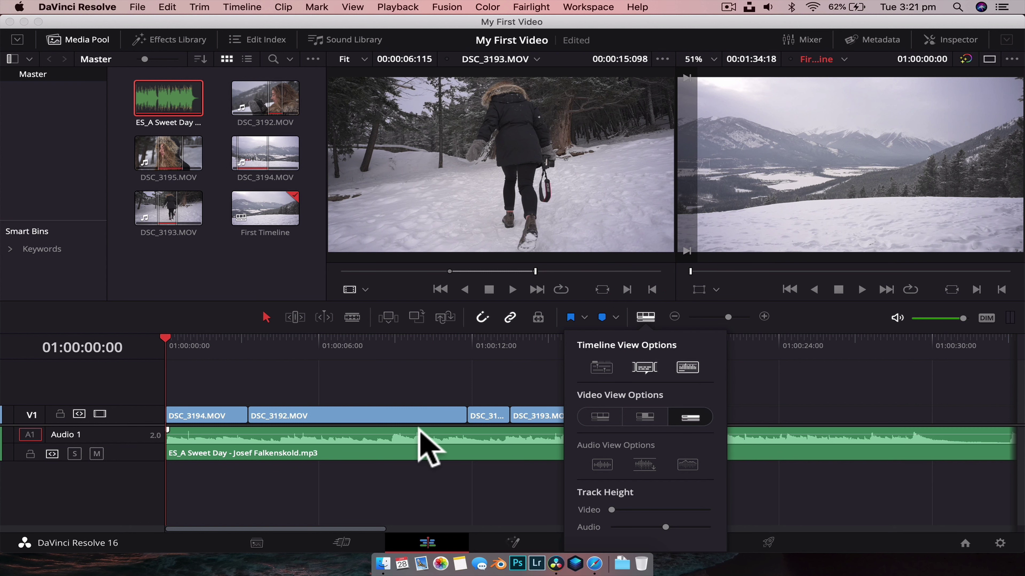
left_click(690, 367)
left_click(771, 397)
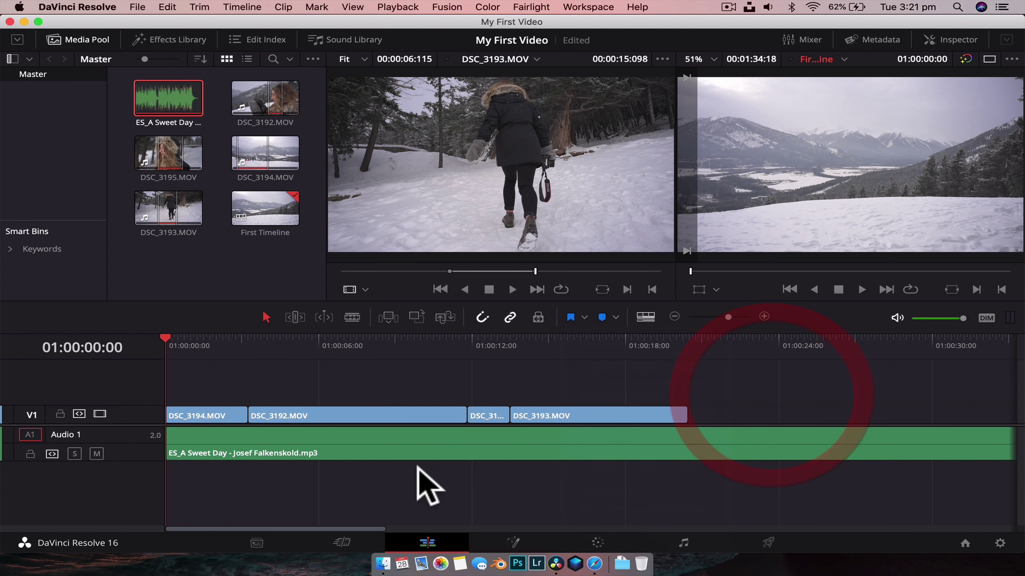
left_click(417, 468)
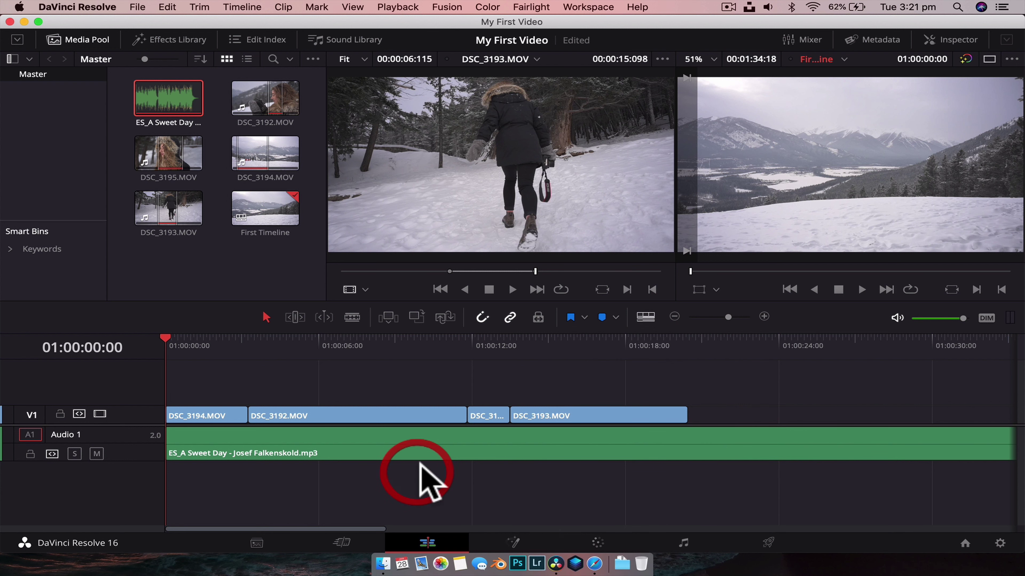
- Turn on the audio waveform display in the timeline view options
left_click(646, 317)
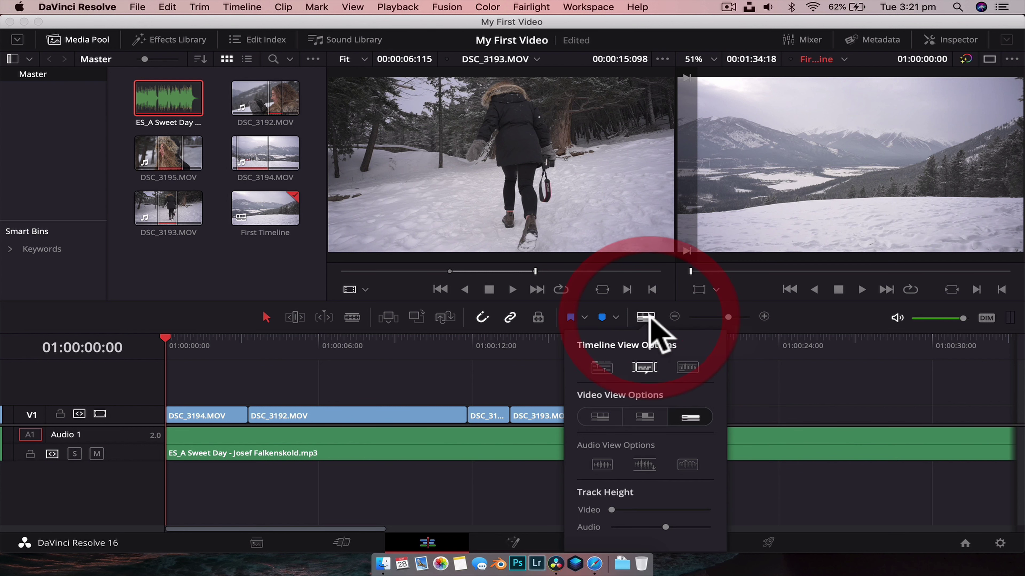
left_click(689, 367)
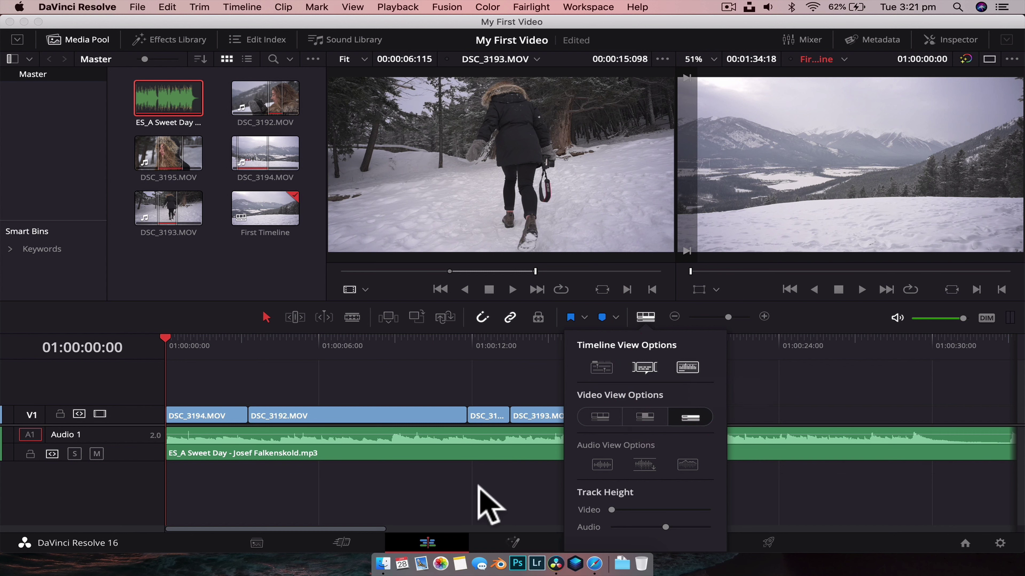
left_click(422, 492)
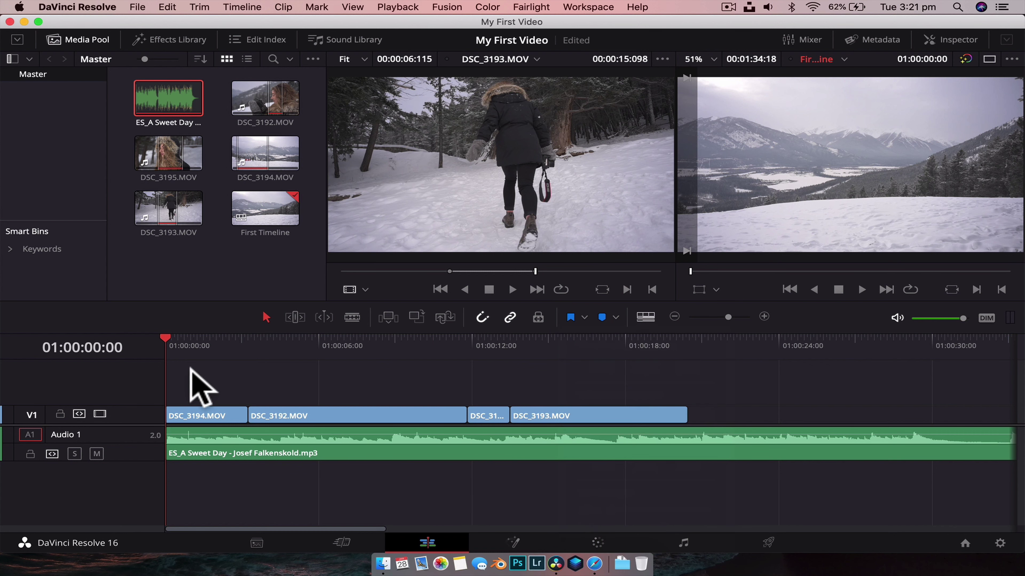
- Adjust the system volume, play the video with its music, and examine where the music extends past the last clip
key("XF86AudioLowerVolume")
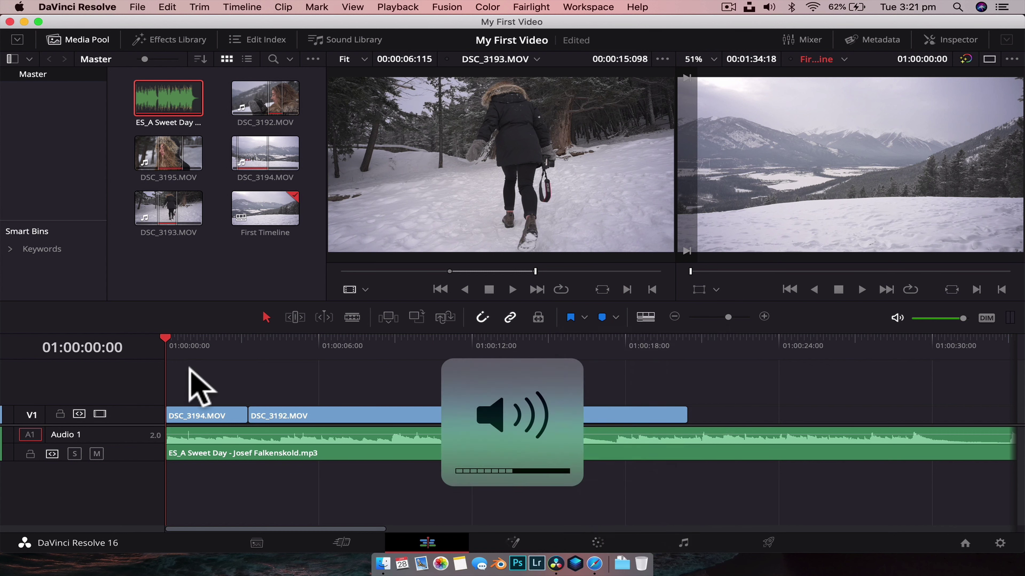
key("space")
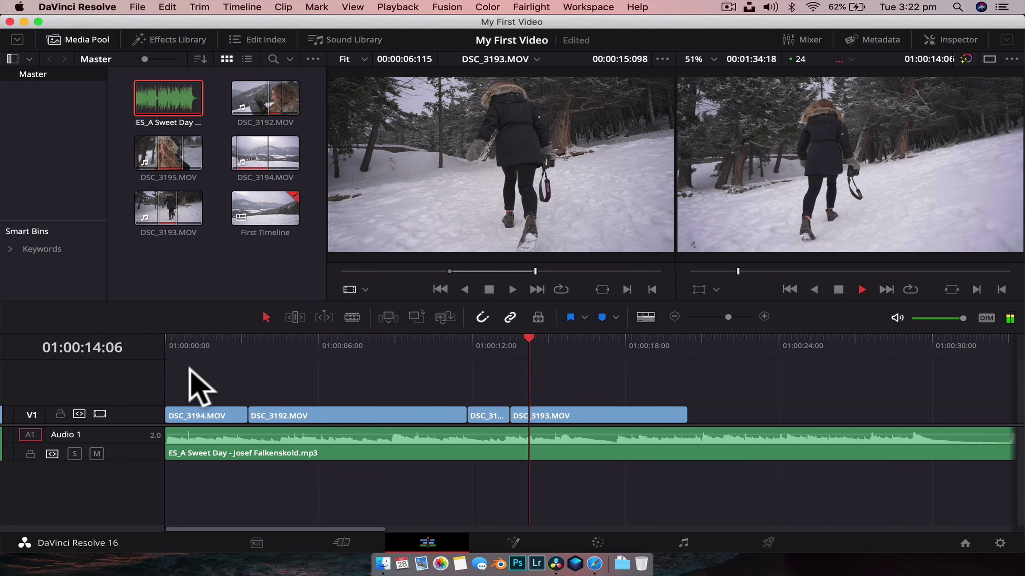
key("space")
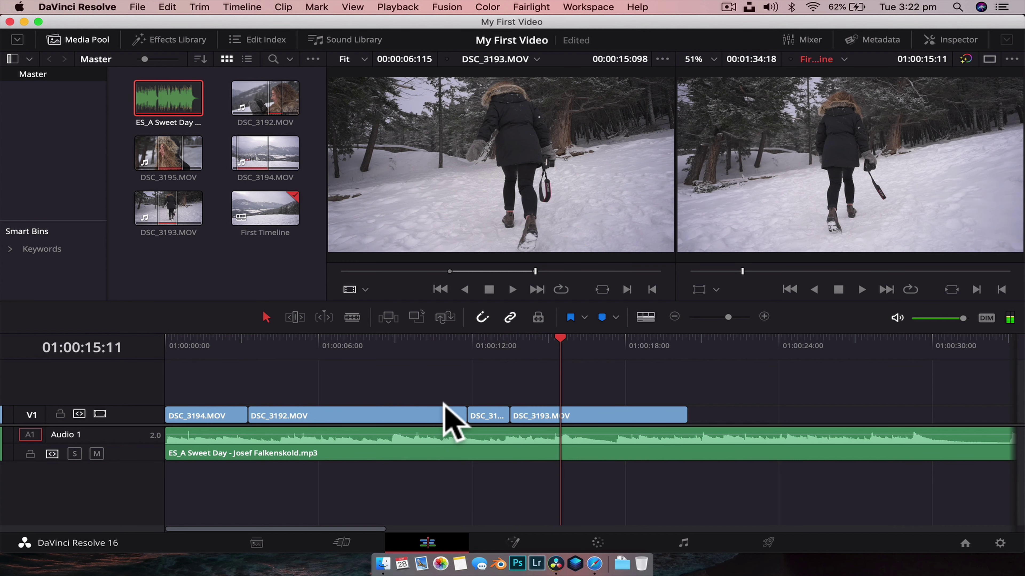
scroll(568, 432, "right", 5)
scroll(568, 432, "left", 5)
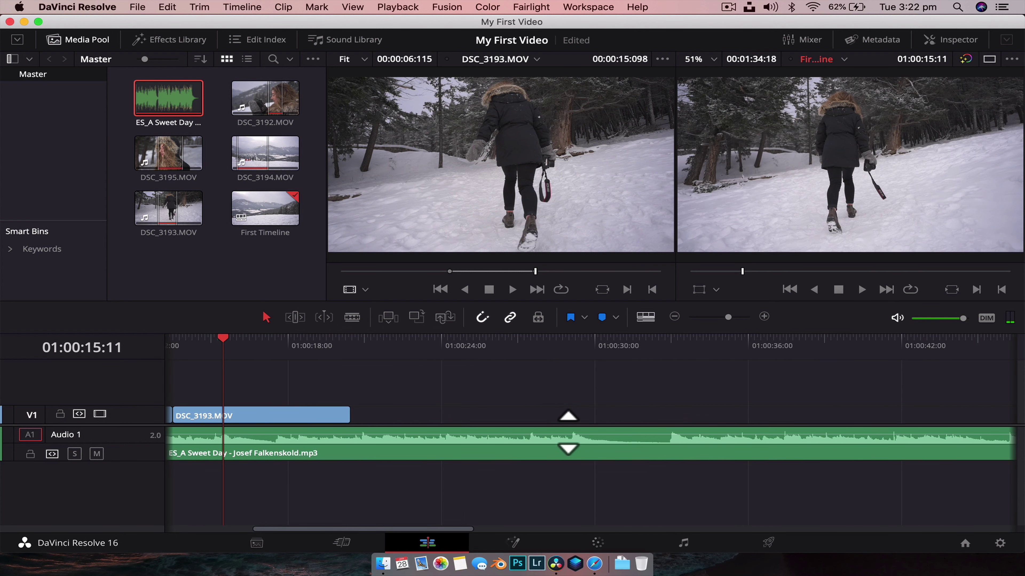
left_click(670, 341)
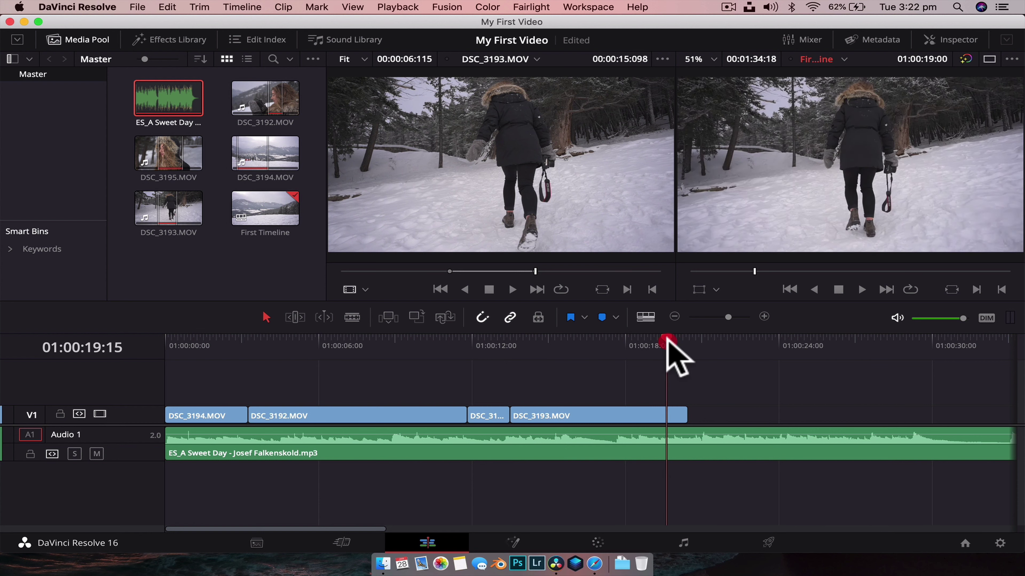
key("space")
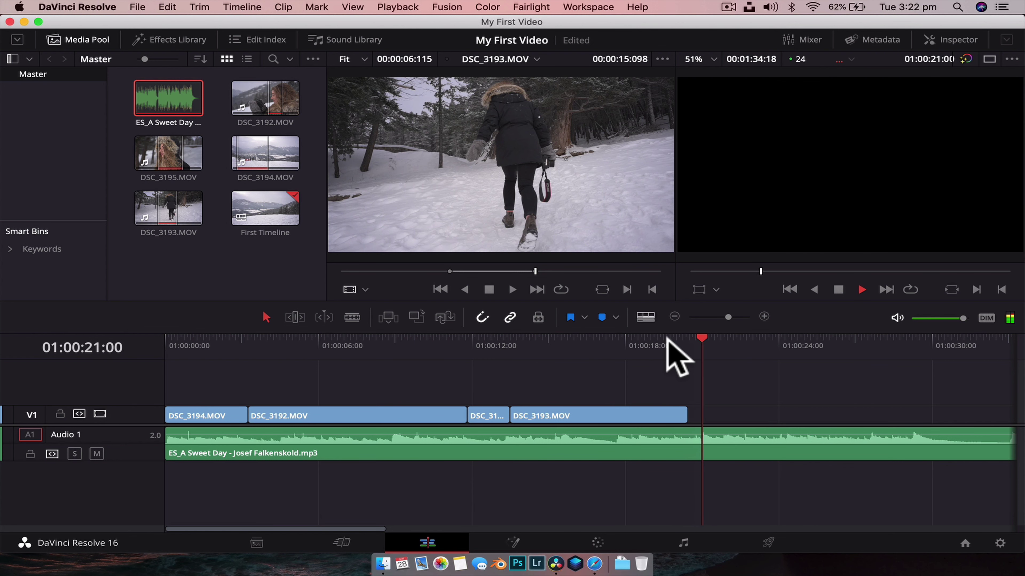
key("space")
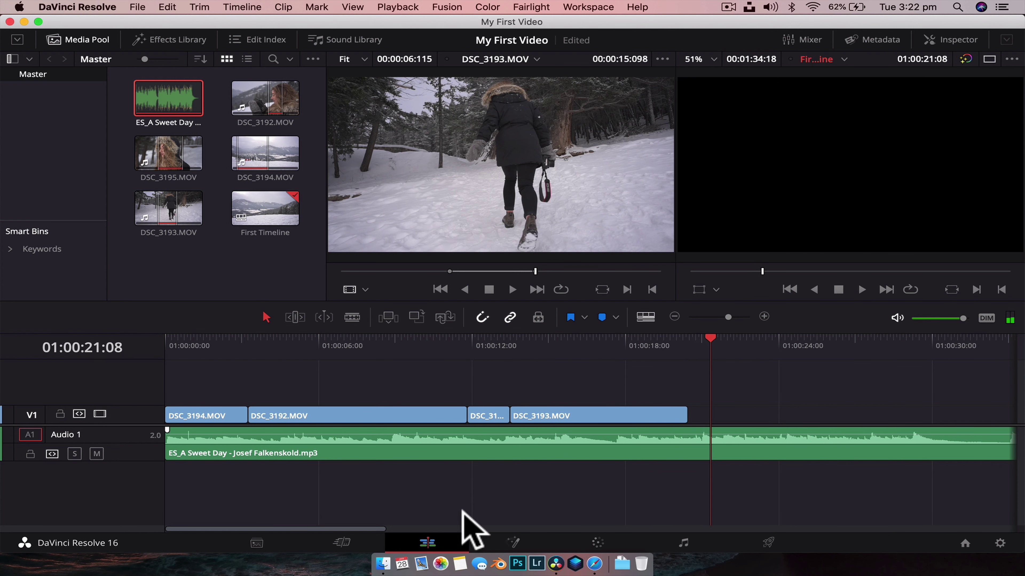
left_click_drag(356, 524, 287, 486)
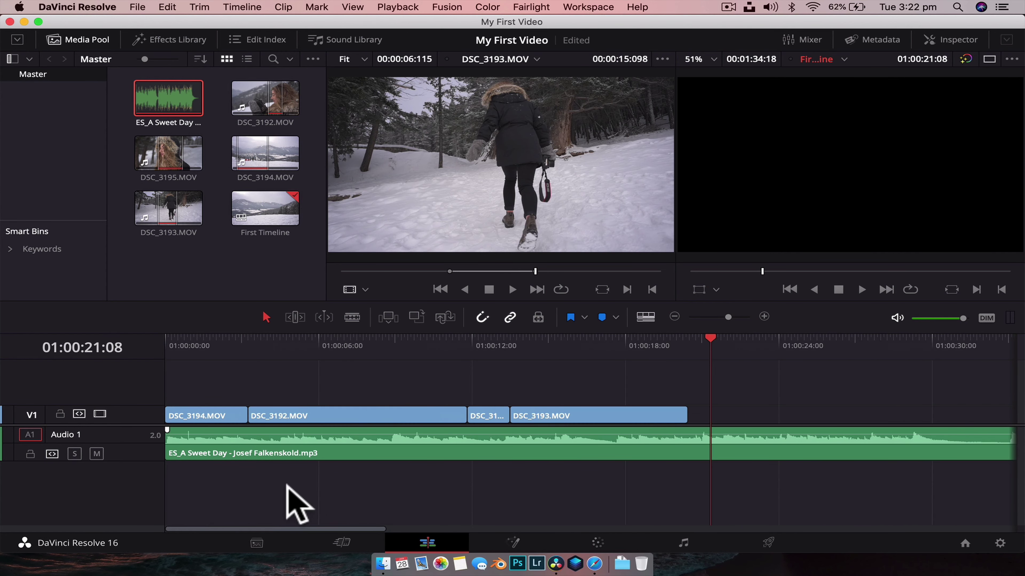
left_click_drag(700, 353, 678, 347)
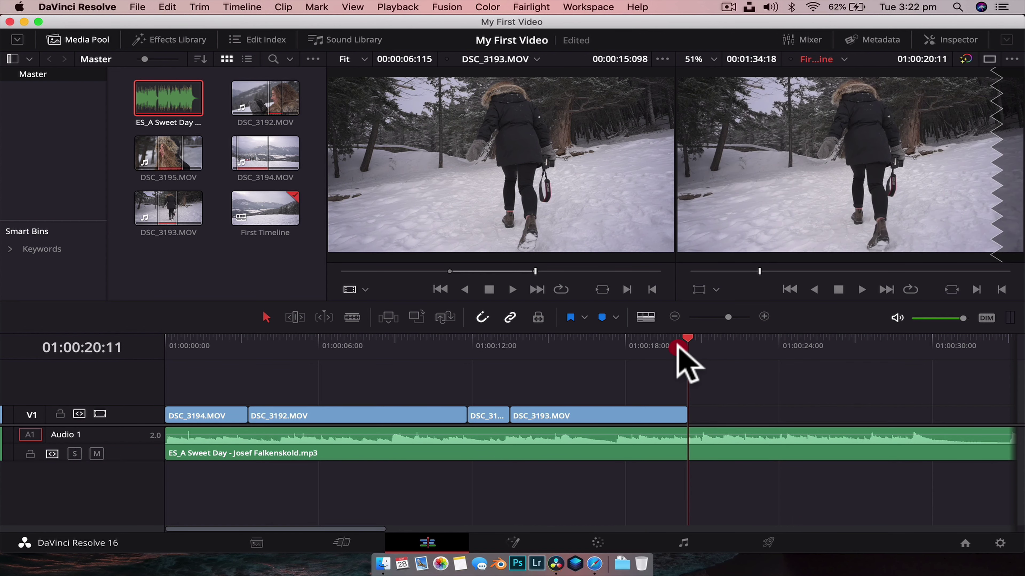
- Cut the music on track A1 with the Blade tool at the end of DSC_3193.MOV and delete the excess part
left_click_drag(533, 344, 590, 346)
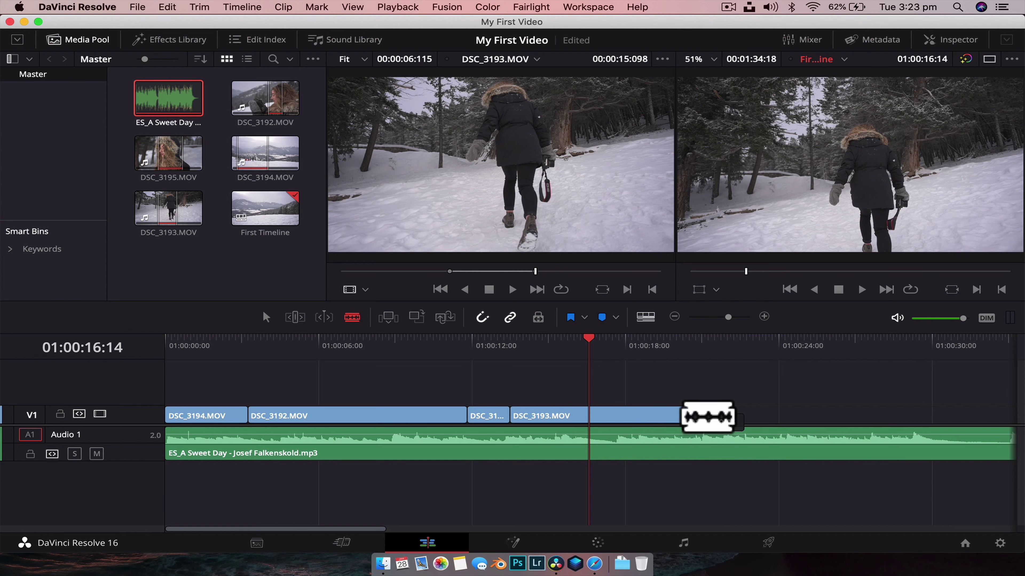
left_click(686, 444)
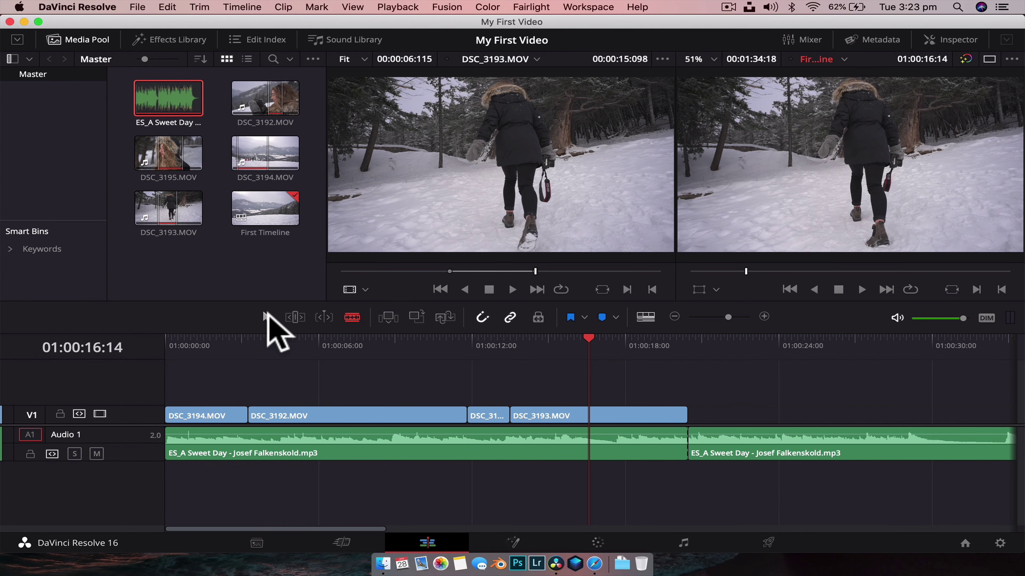
left_click(267, 317)
left_click_drag(712, 446, 784, 440)
left_click(791, 441)
key("BackSpace")
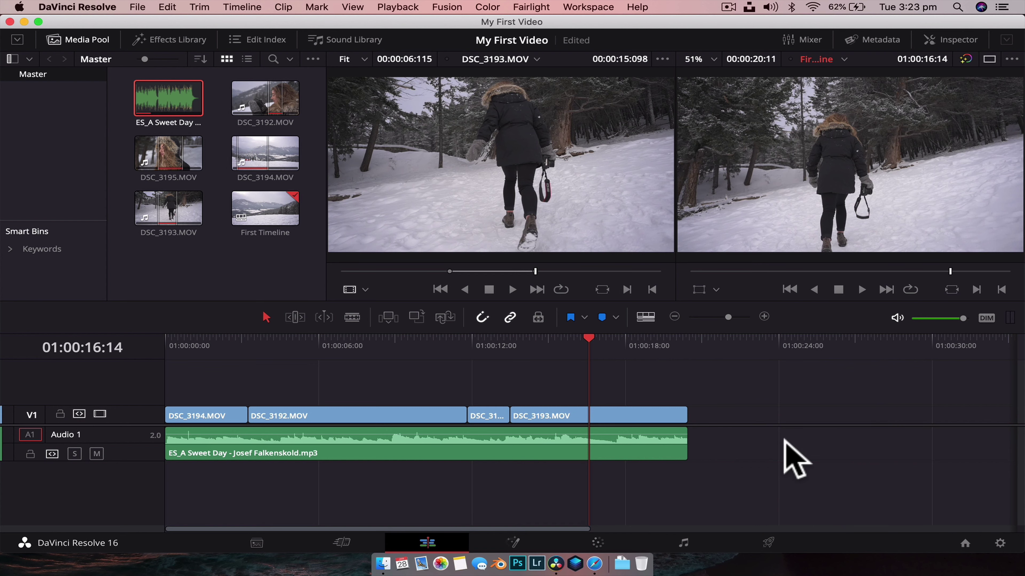
left_click(167, 336)
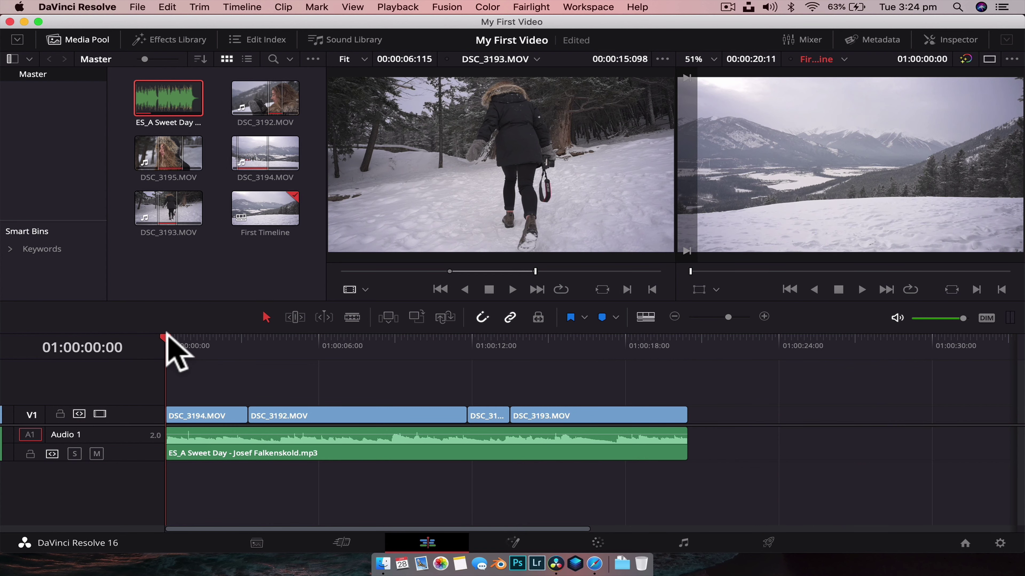
left_click(250, 415)
left_click(464, 416)
left_click(509, 416)
left_click(247, 415)
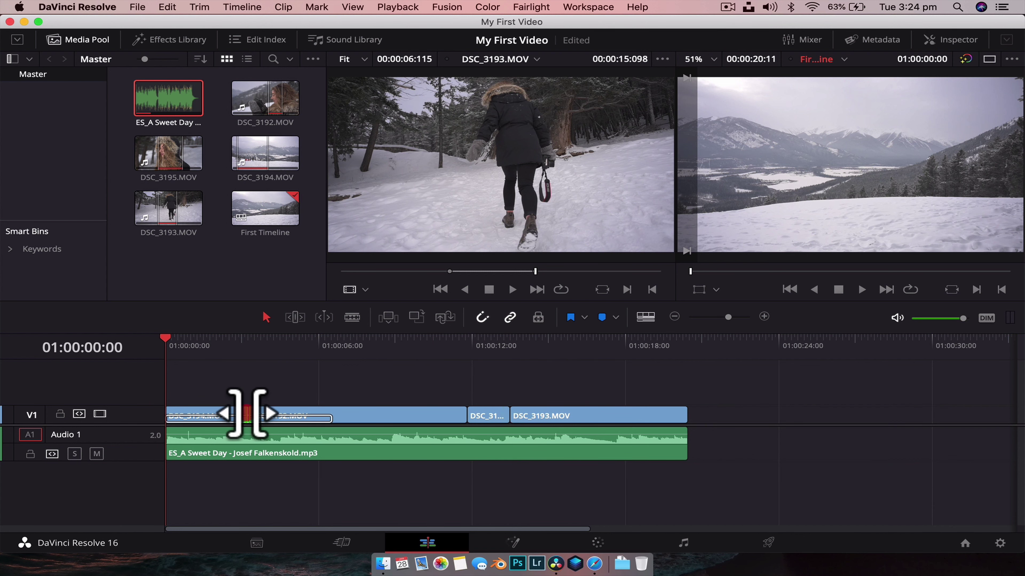
left_click(265, 375)
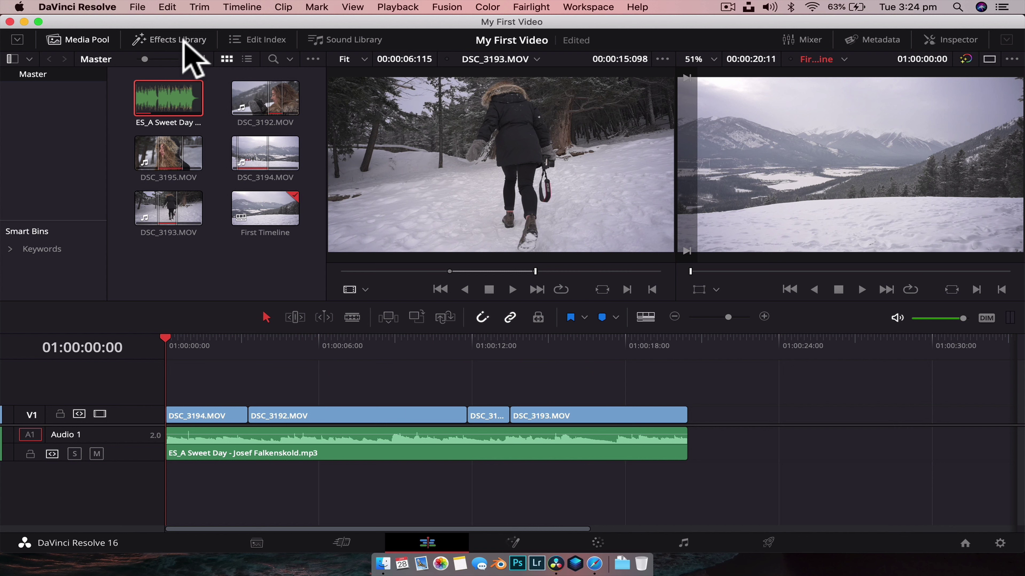
- Show the video transitions in the Effects Library and look through the available types
left_click(175, 42)
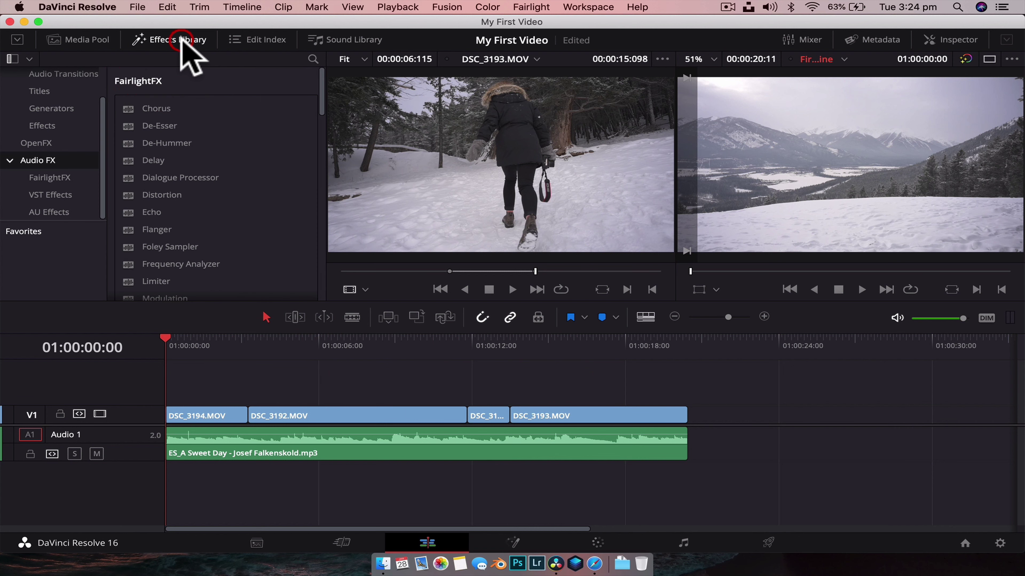
scroll(56, 130, "up", 3)
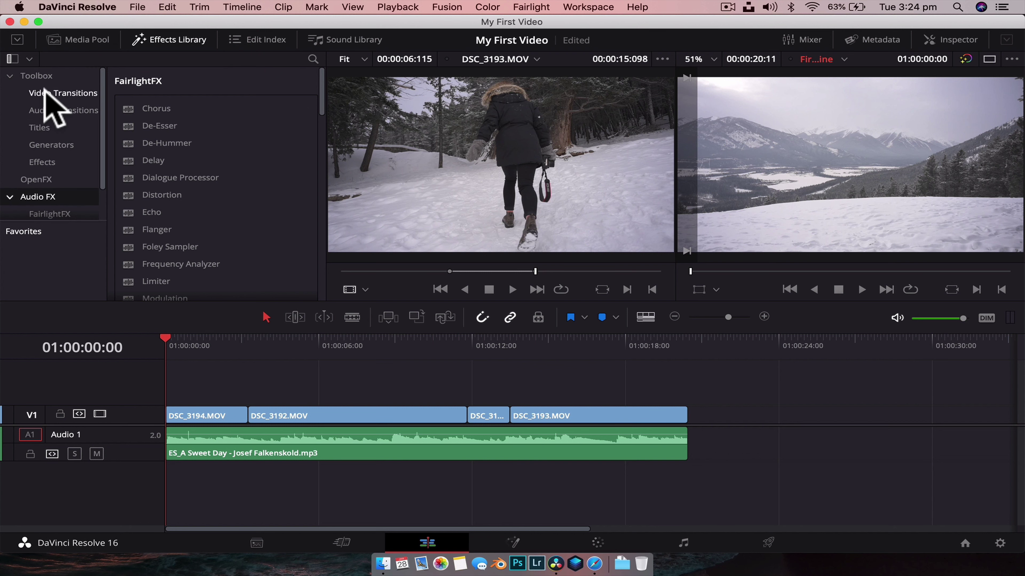
left_click(52, 94)
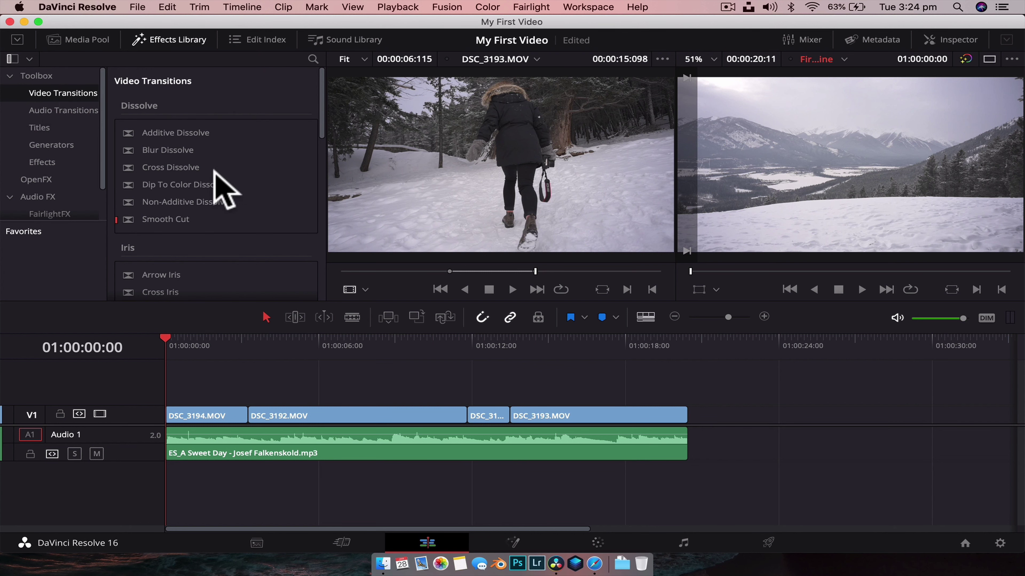
scroll(186, 185, "down", 5)
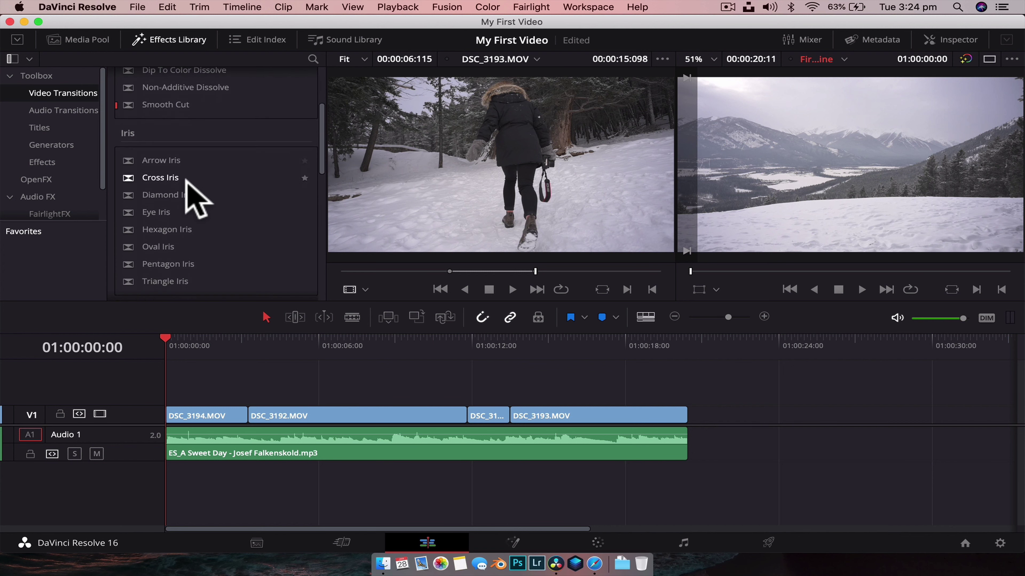
scroll(186, 180, "down", 12)
scroll(189, 193, "up", 15)
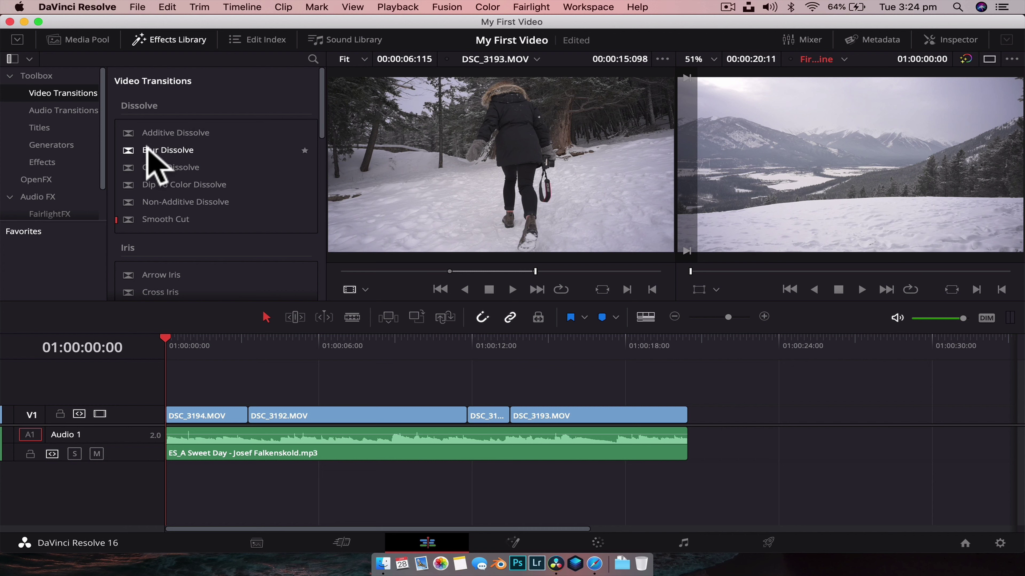
mouse_move(146, 148)
left_mouse_down()
mouse_move(338, 242)
mouse_move(245, 389)
mouse_move(244, 412)
mouse_move(183, 124)
mouse_move(174, 129)
left_mouse_up()
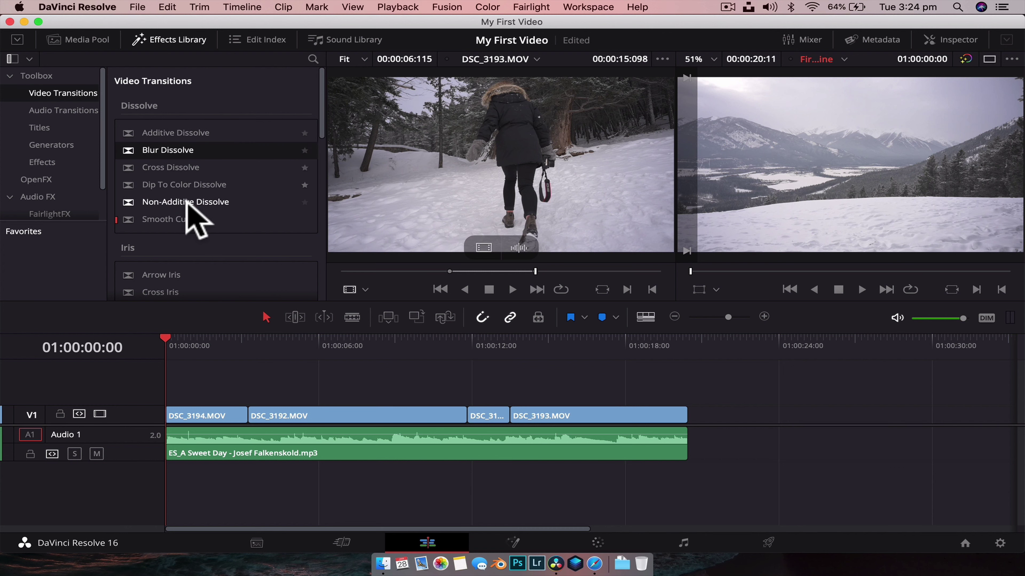
left_click_drag(160, 201, 466, 410)
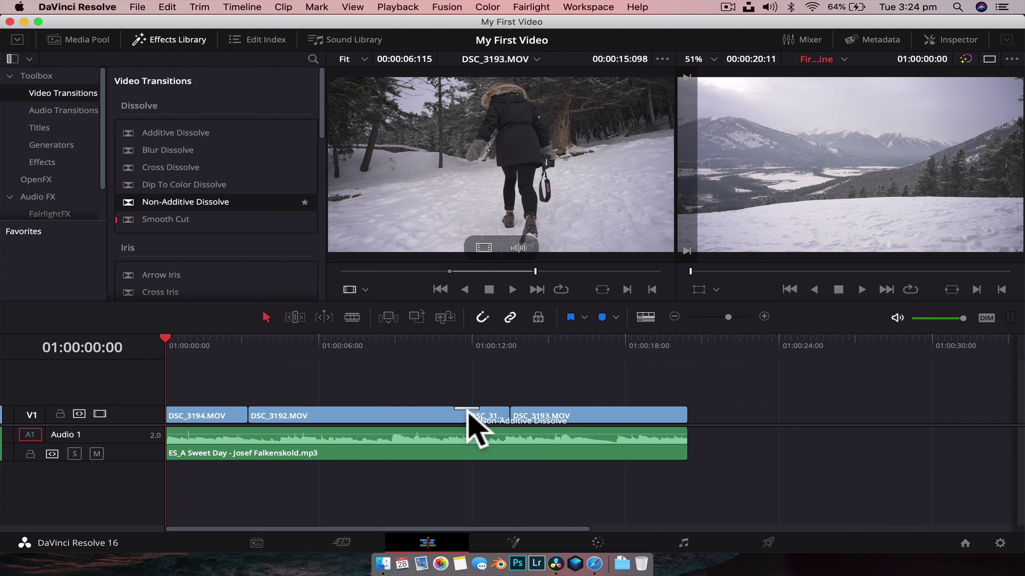
left_click_drag(468, 420, 250, 214)
- Add an Additive Dissolve transition at the cut between DSC_3194.MOV and DSC_3192.MOV and play it back
scroll(247, 208, "down", 3)
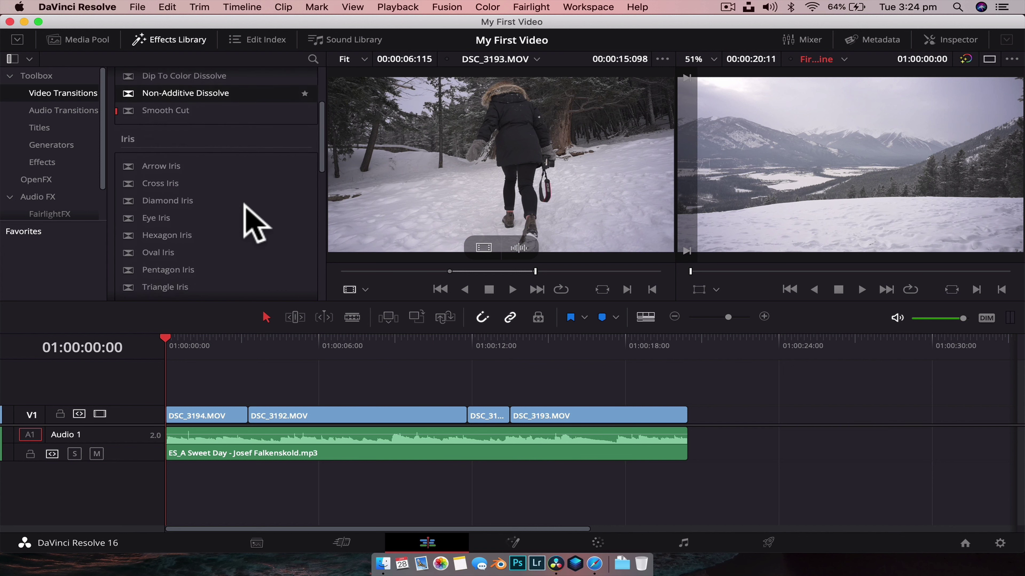
scroll(254, 222, "down", 4)
scroll(243, 204, "up", 10)
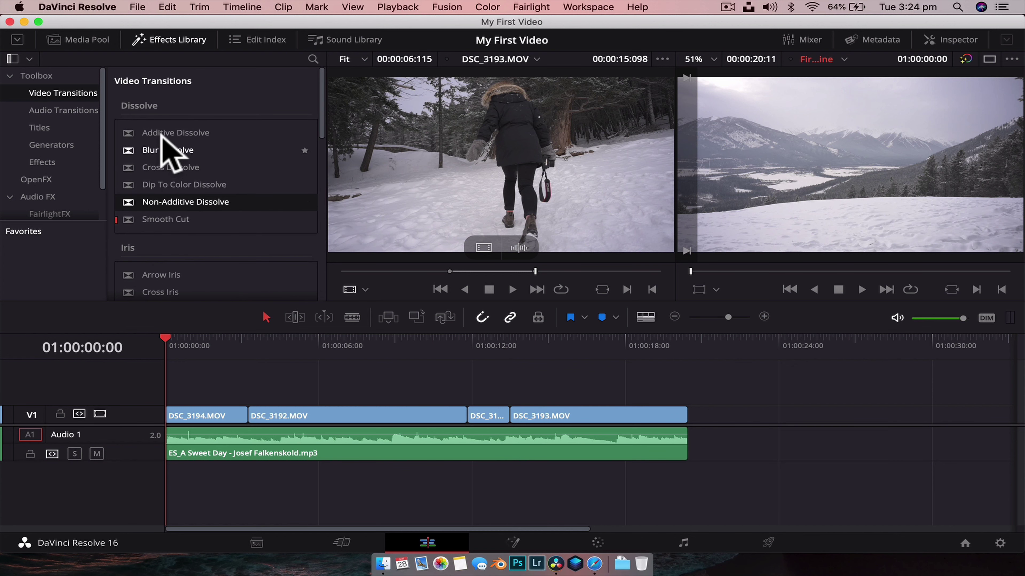
left_click_drag(141, 134, 252, 413)
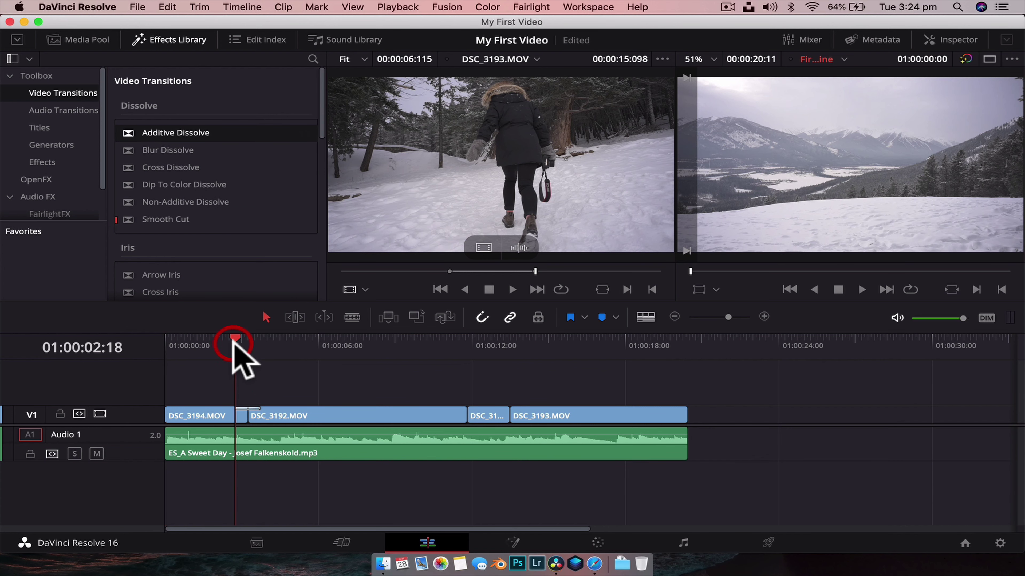
key("space")
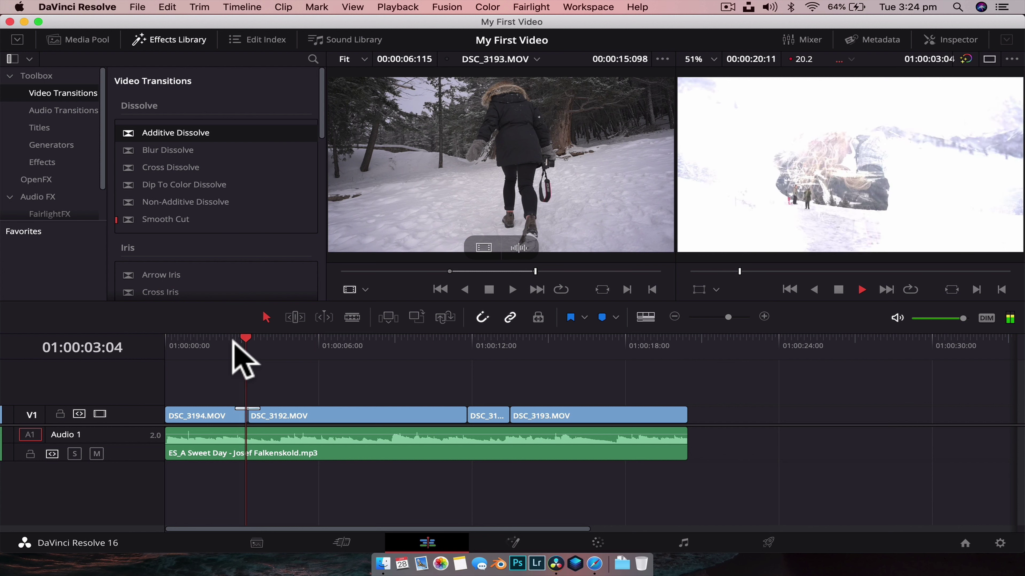
left_click(235, 342)
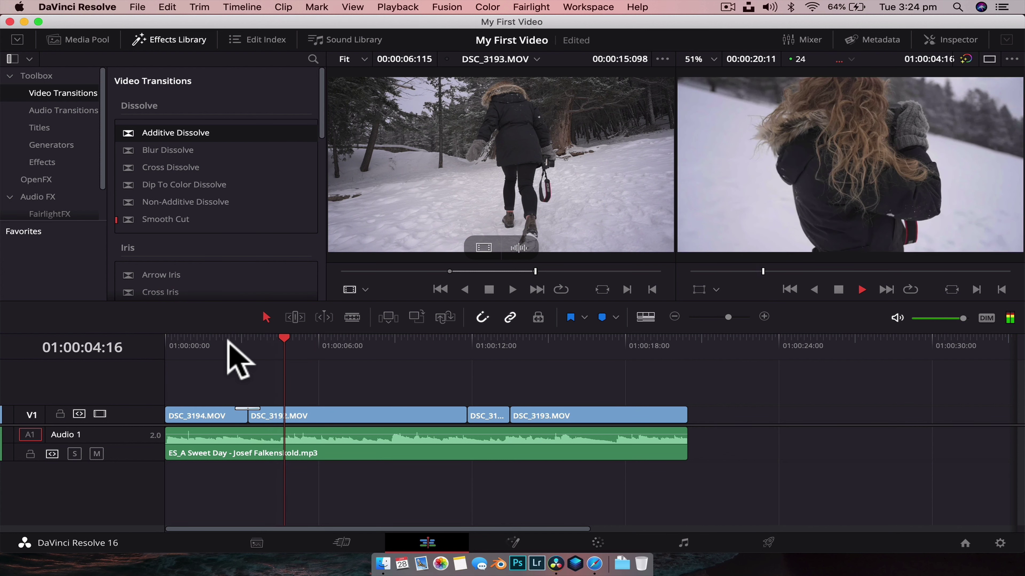
key("space")
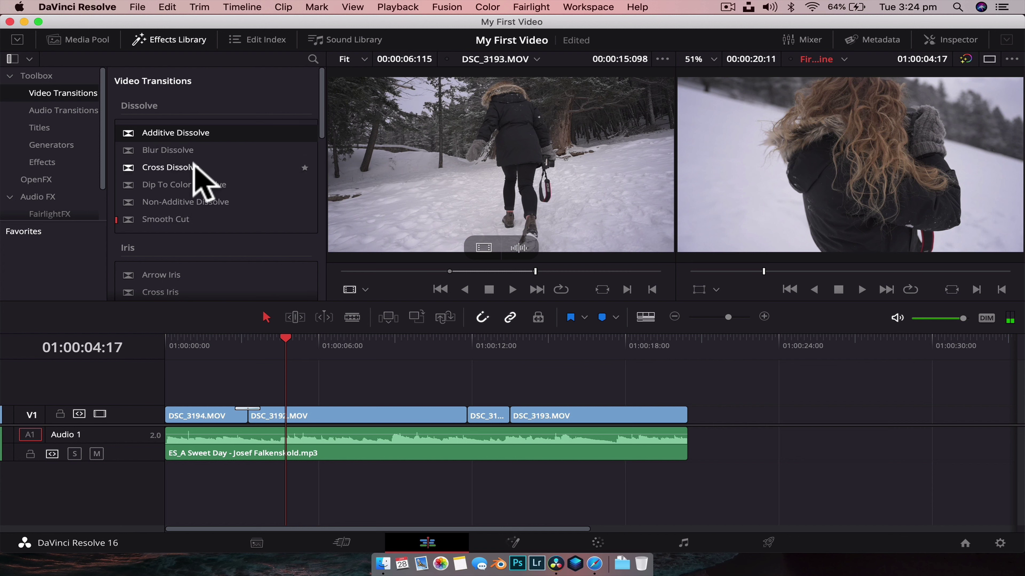
- Add a Cross Dissolve transition at the cut between DSC_3192.MOV and DSC_3195.MOV and play it back
left_click_drag(150, 166, 466, 411)
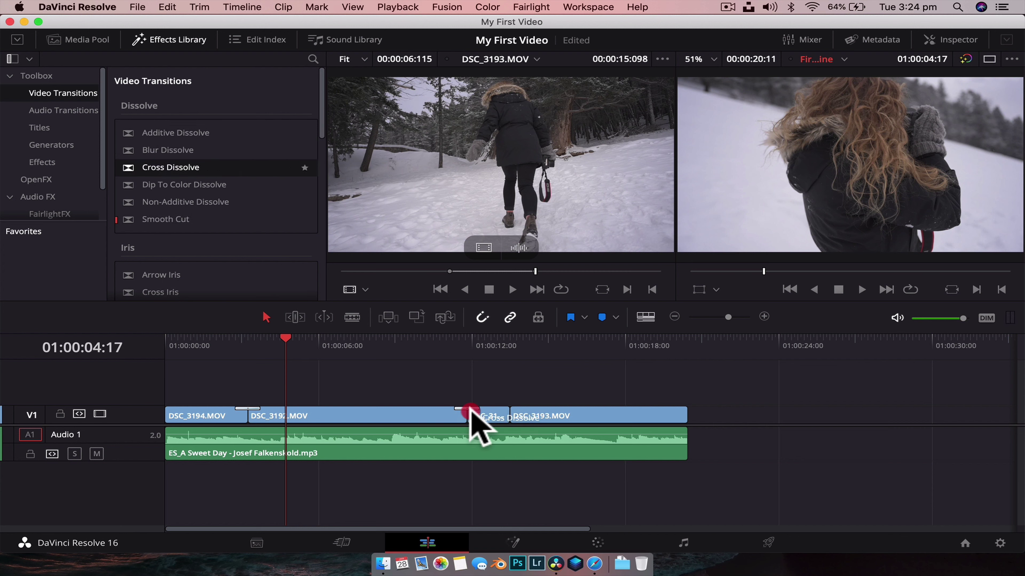
left_click(453, 351)
left_click(435, 351)
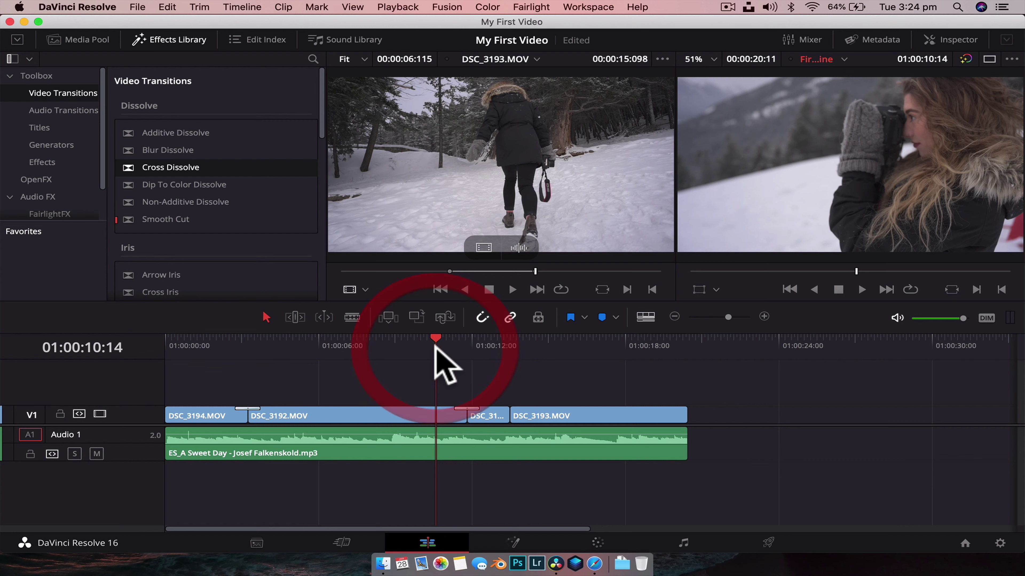
key("space")
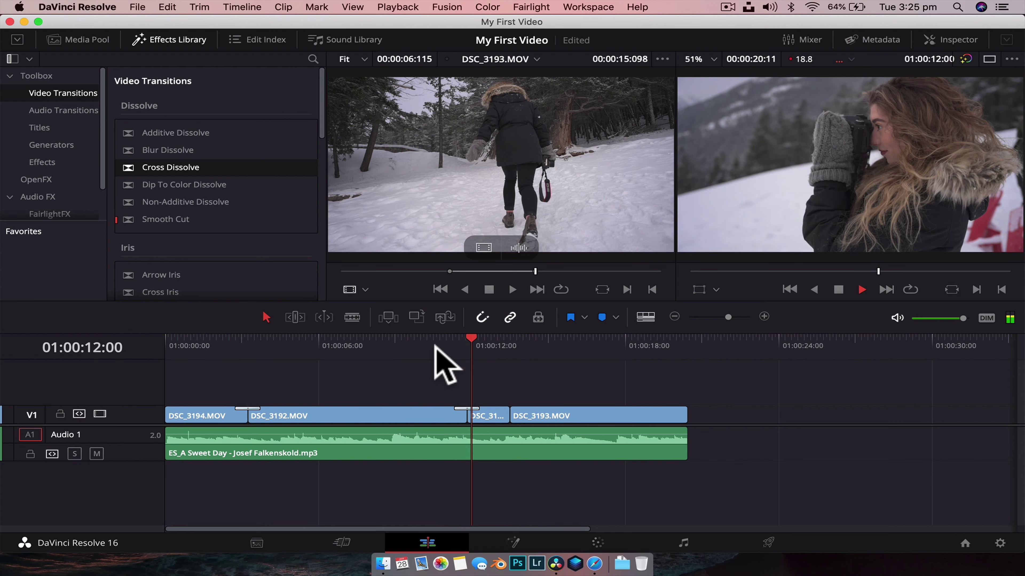
left_click(453, 346)
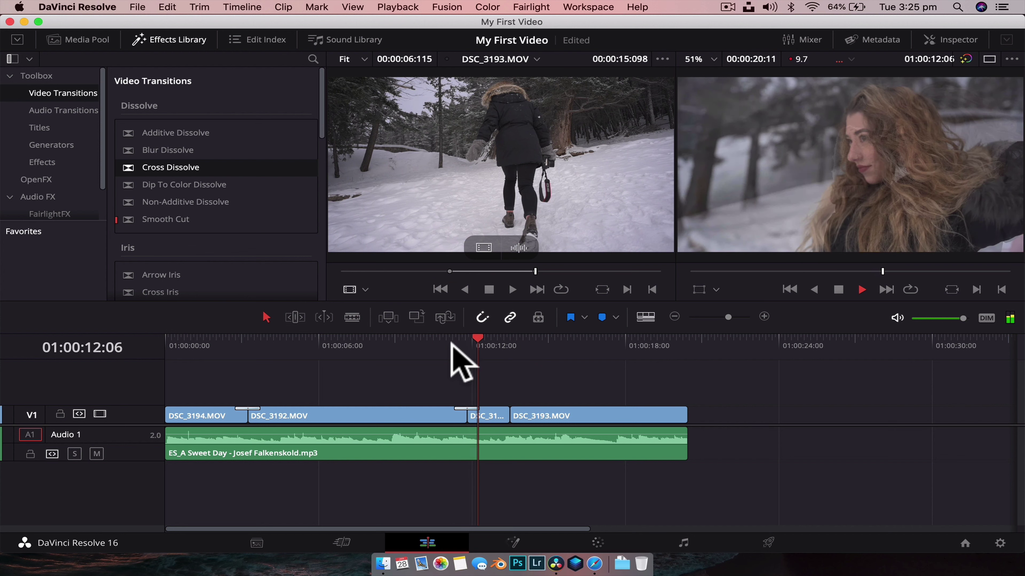
mouse_move(451, 344)
left_mouse_down()
mouse_move(478, 344)
mouse_move(434, 343)
mouse_move(446, 344)
left_mouse_up()
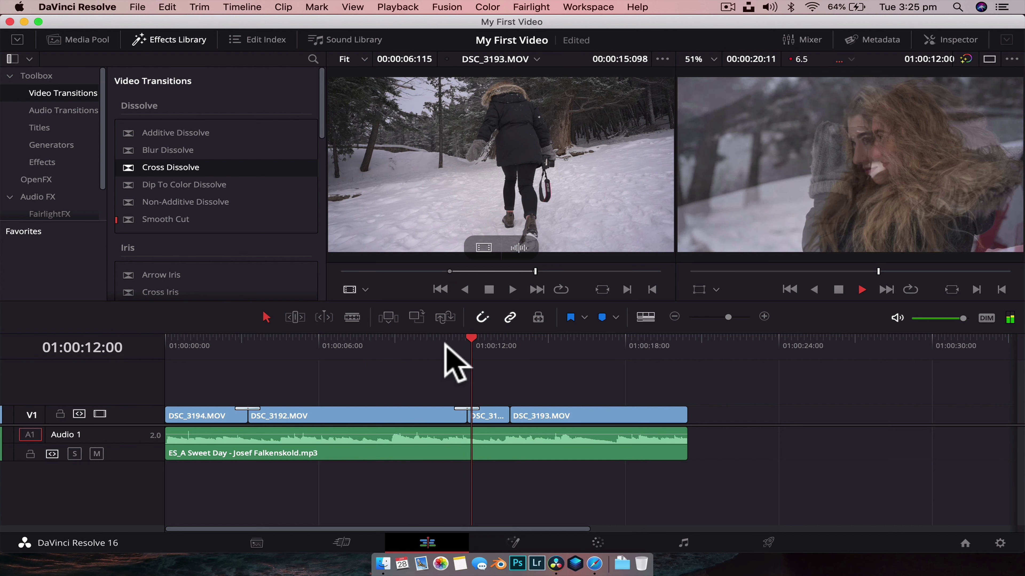
left_click(480, 347)
- Add an Eye Iris transition at the cut between DSC_3195.MOV and DSC_3193.MOV and start playback
scroll(196, 194, "down", 2)
scroll(194, 193, "down", 2)
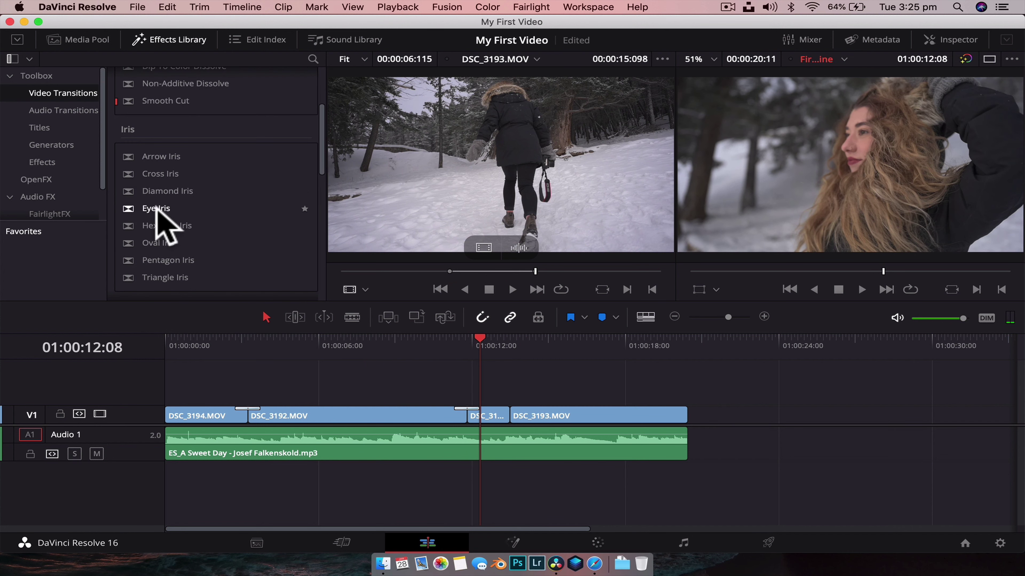
mouse_move(156, 208)
left_mouse_down()
mouse_move(186, 212)
mouse_move(522, 411)
mouse_move(509, 411)
left_mouse_up()
key("space")
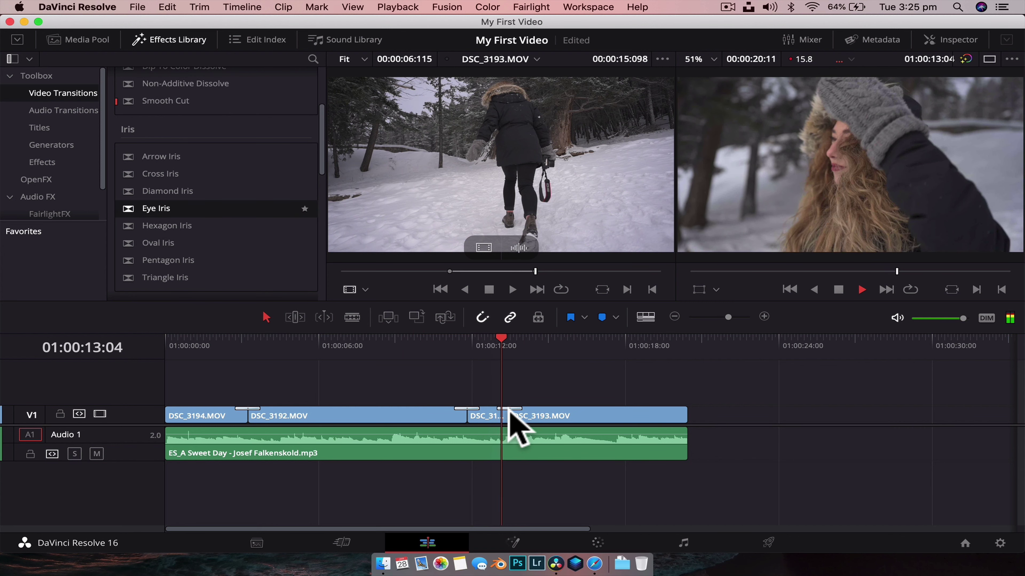
- Examine the Eye Iris transition frame by frame from its start to past its end
left_click_drag(524, 341, 499, 341)
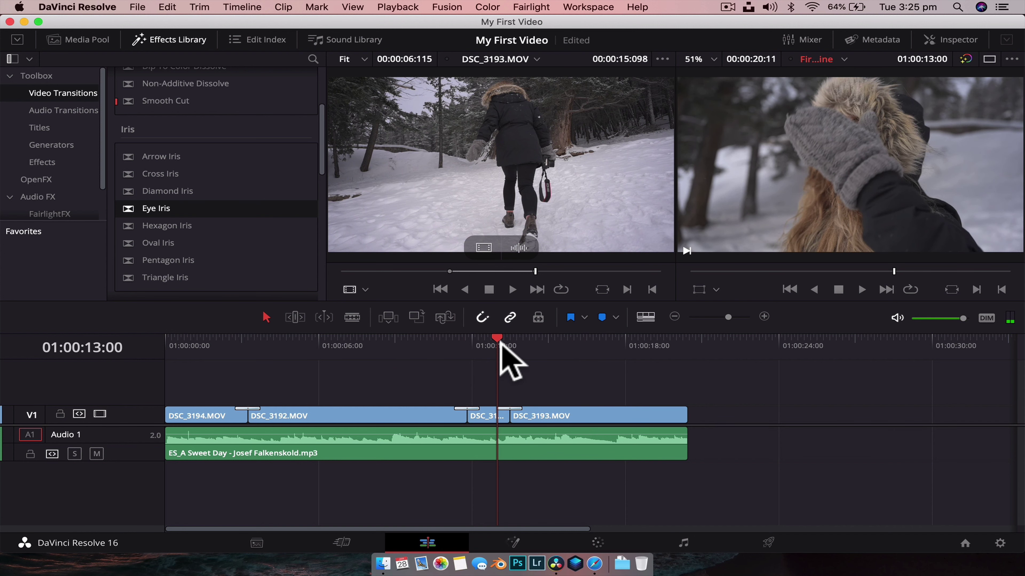
key("Right")
key("Right")
key("Right")
key("Right")
key("Right")
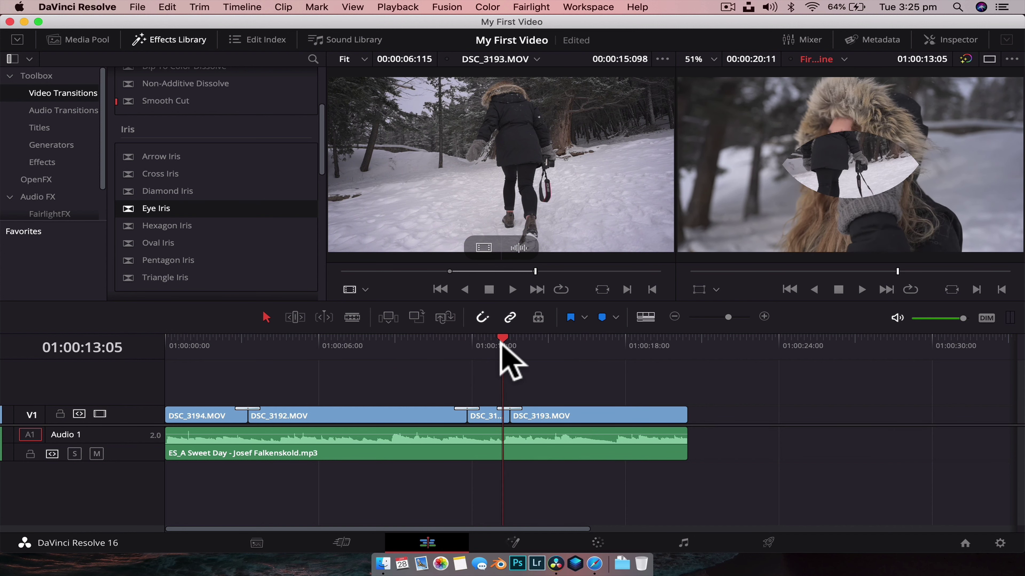
key("Right")
key("Right")
key("Right")
key("Right")
key("Right")
key("Right")
key("Right")
key("Right")
key("Right")
key("Right")
key("Right")
key("Right")
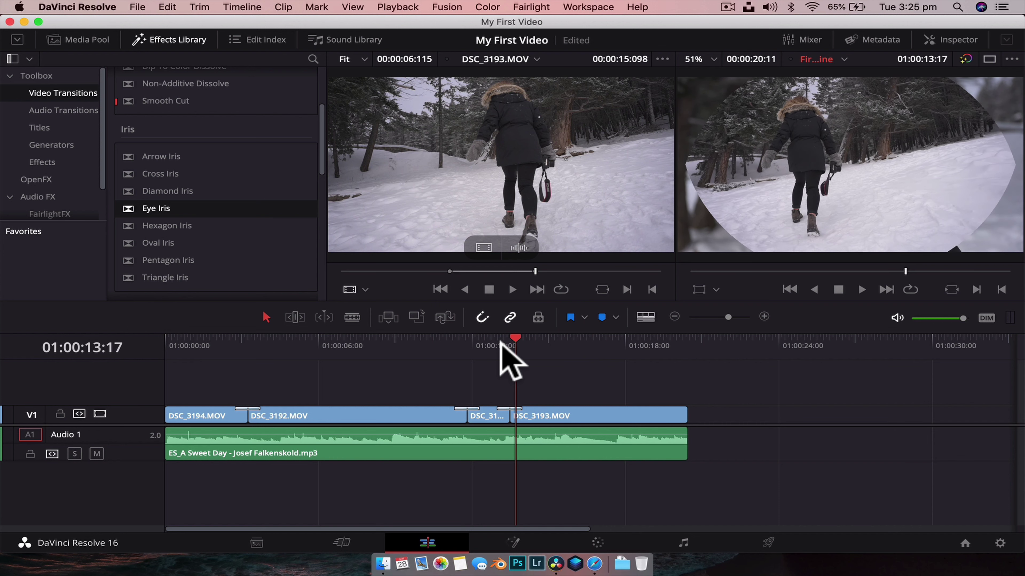
key("Right")
key("Right")
key("Right")
key("Right")
key("Right")
key("Right")
key("Right")
key("Right")
key("Right")
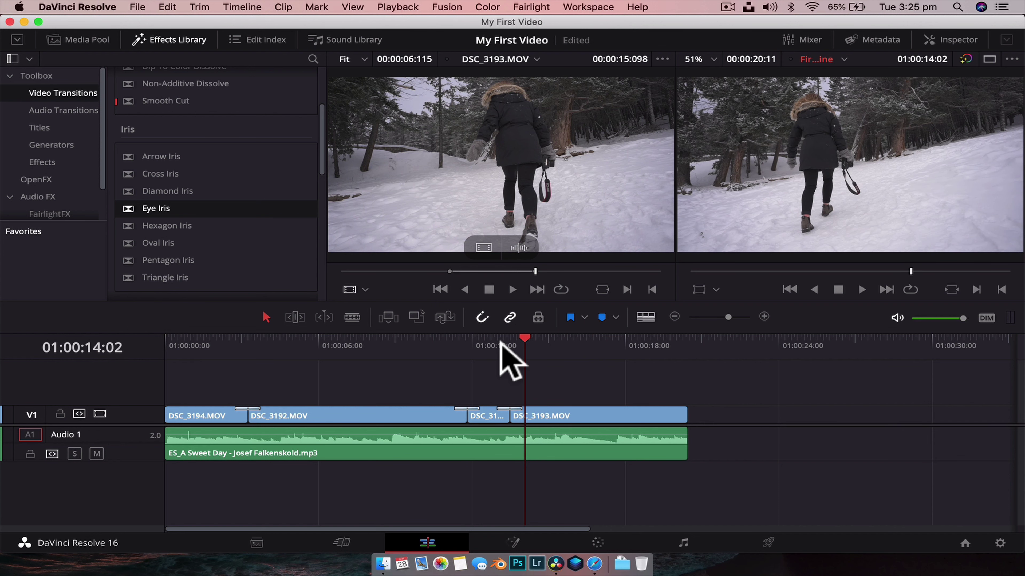
- Shorten the Additive Dissolve transition between DSC_3194.MOV and DSC_3192.MOV to about 0.3 seconds
left_click(247, 353)
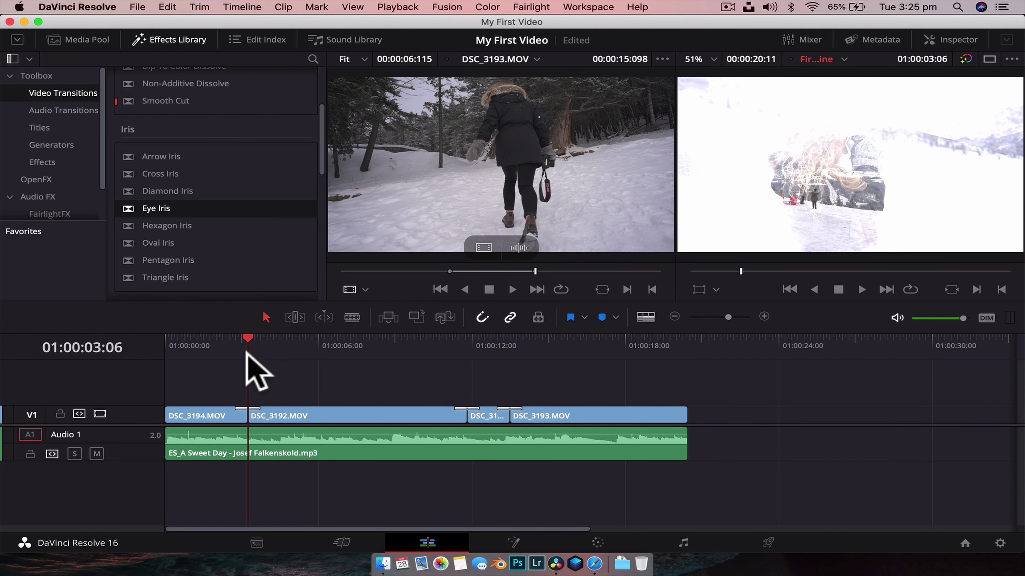
left_click(763, 316)
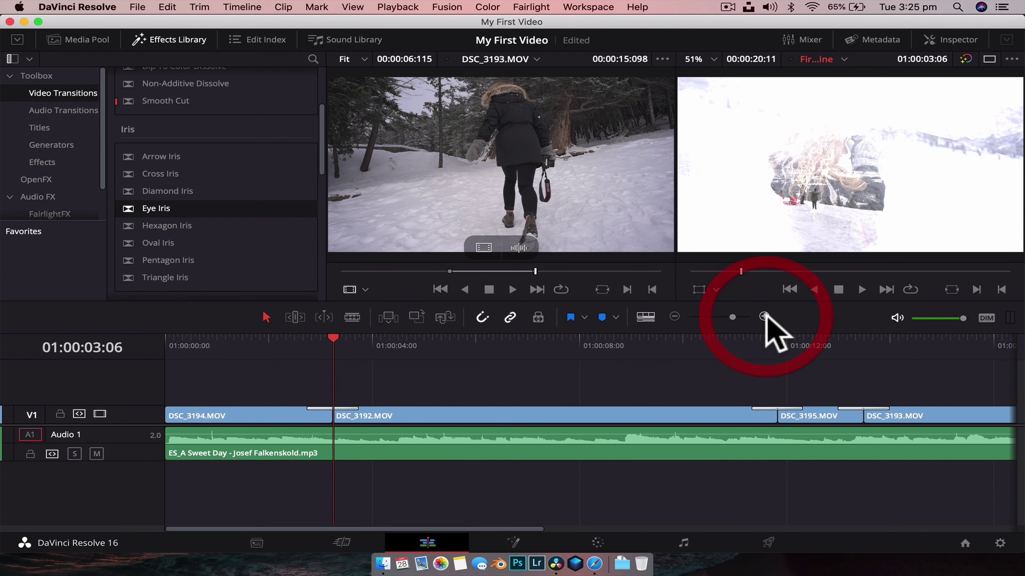
left_click(764, 316)
left_click(674, 316)
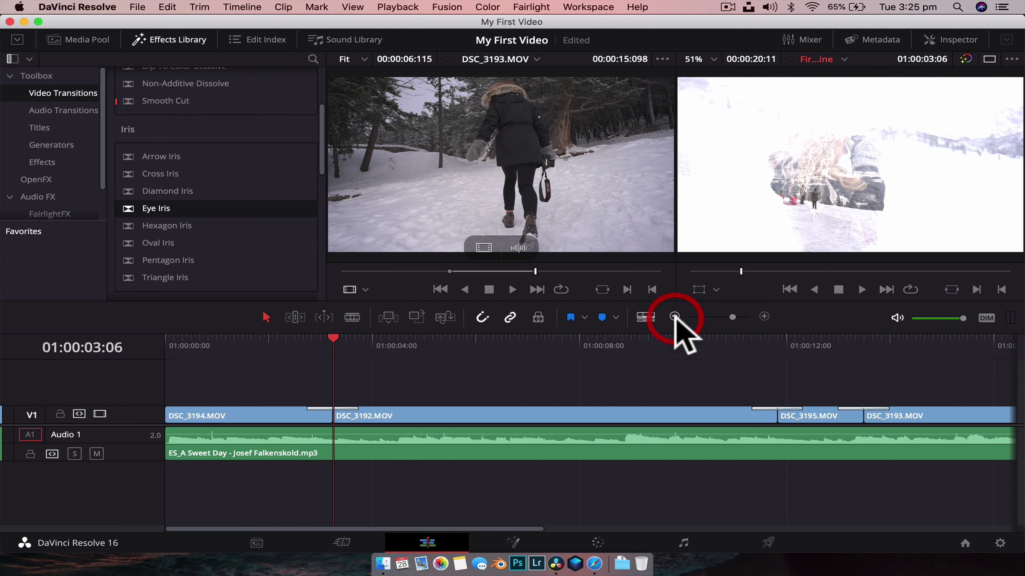
left_click(674, 317)
left_click_drag(204, 346, 212, 350)
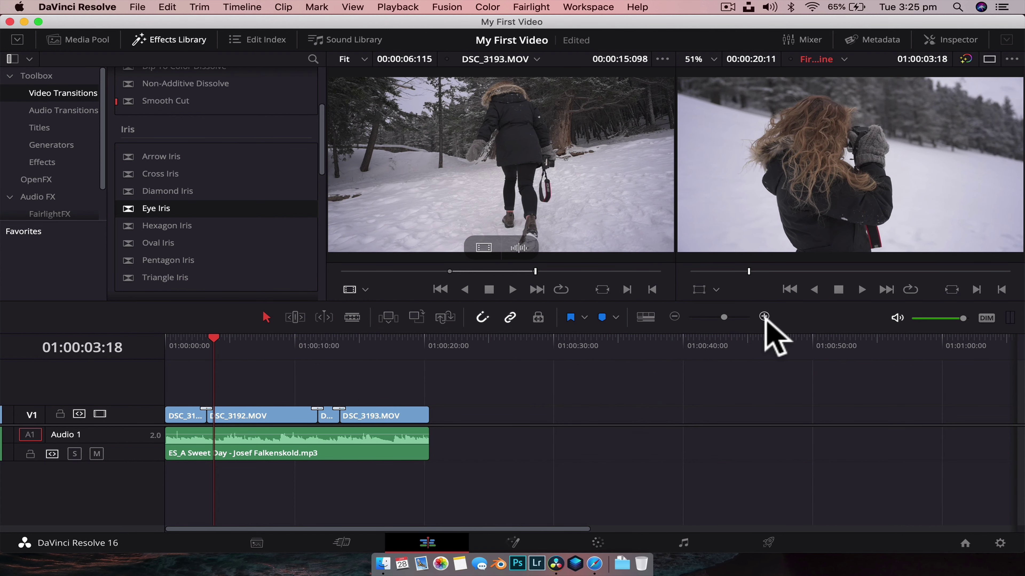
left_click(764, 316)
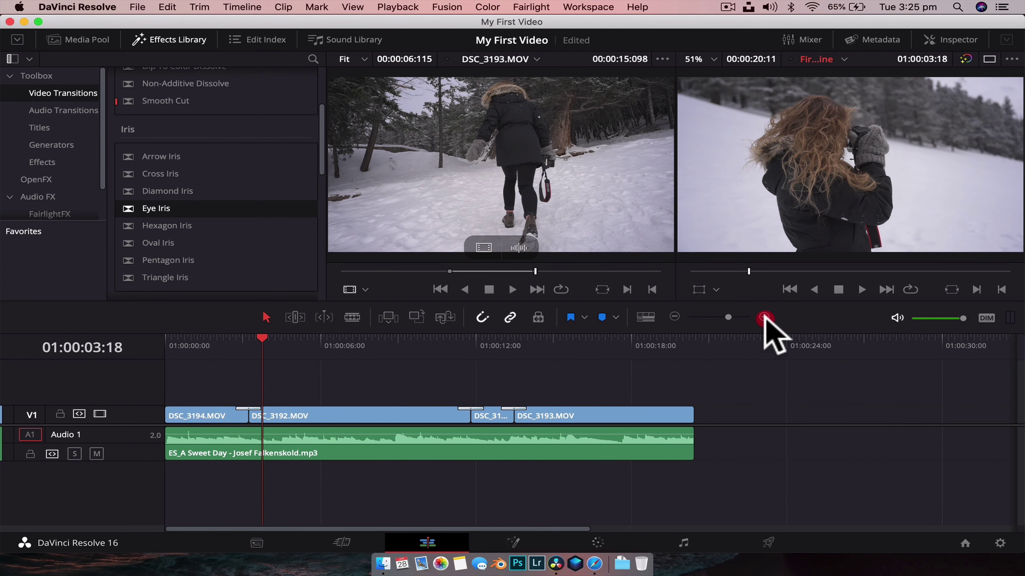
left_click(763, 317)
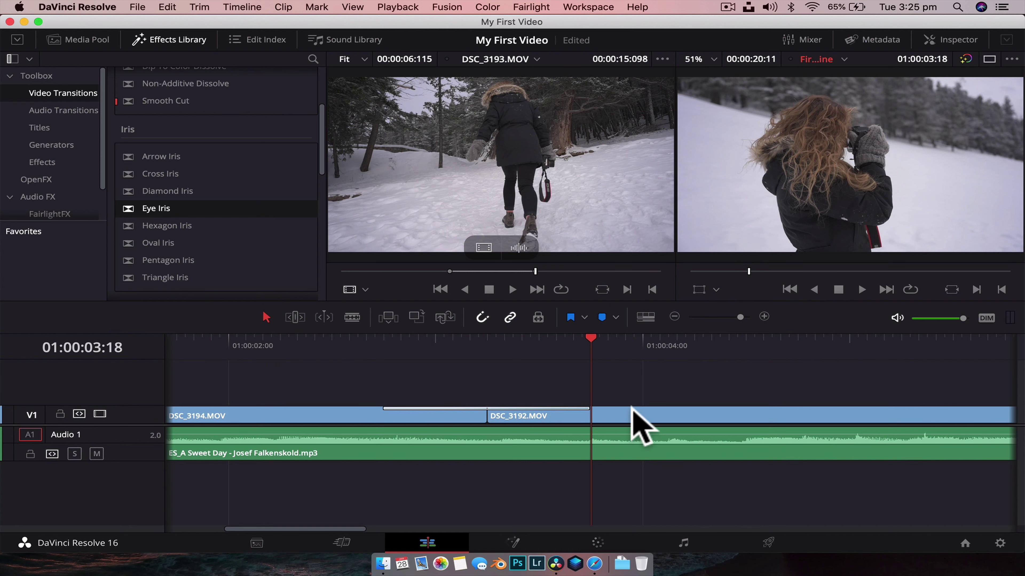
left_click_drag(585, 408, 565, 416)
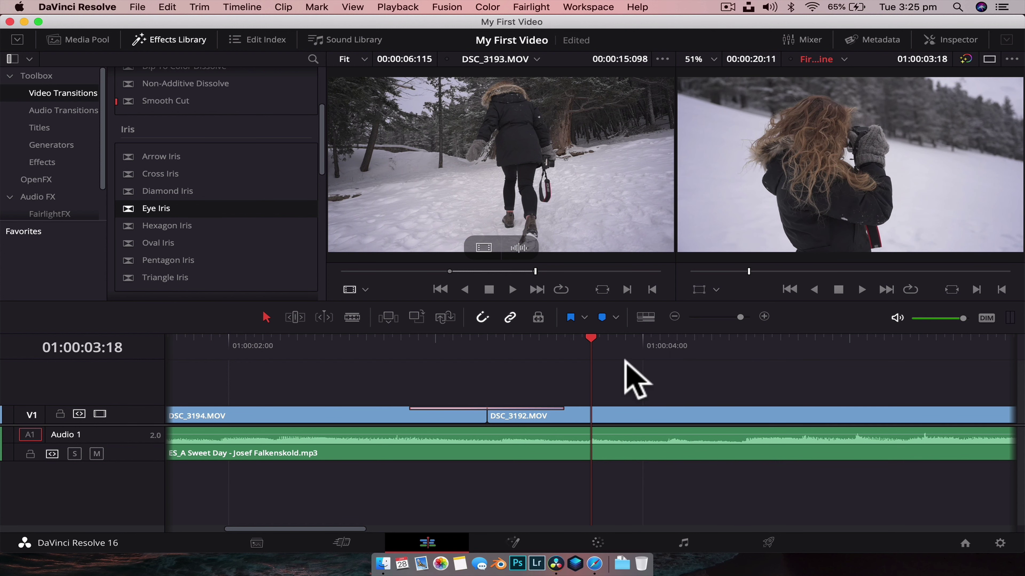
left_click_drag(560, 408, 526, 417)
left_click(674, 316)
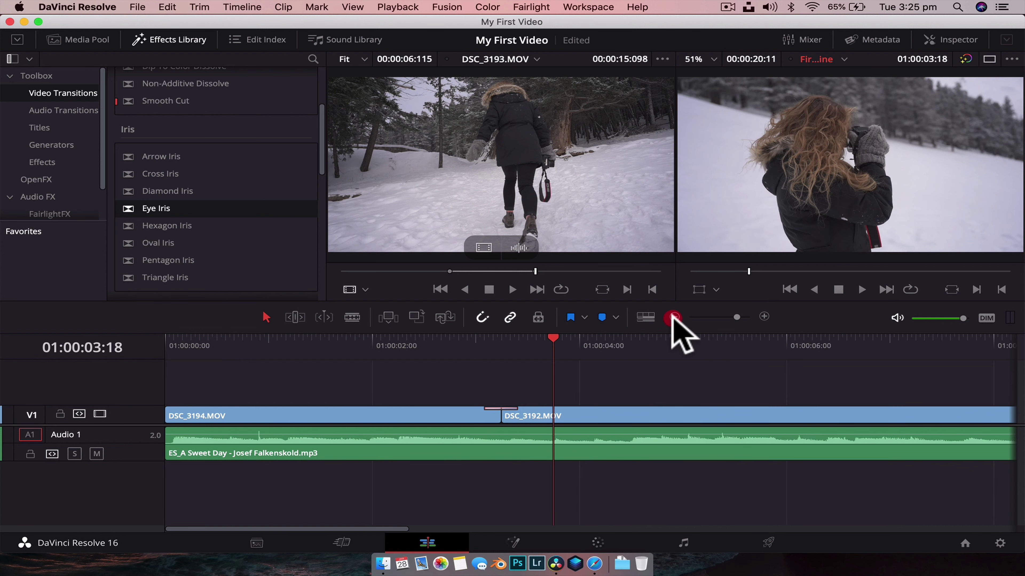
left_click(674, 316)
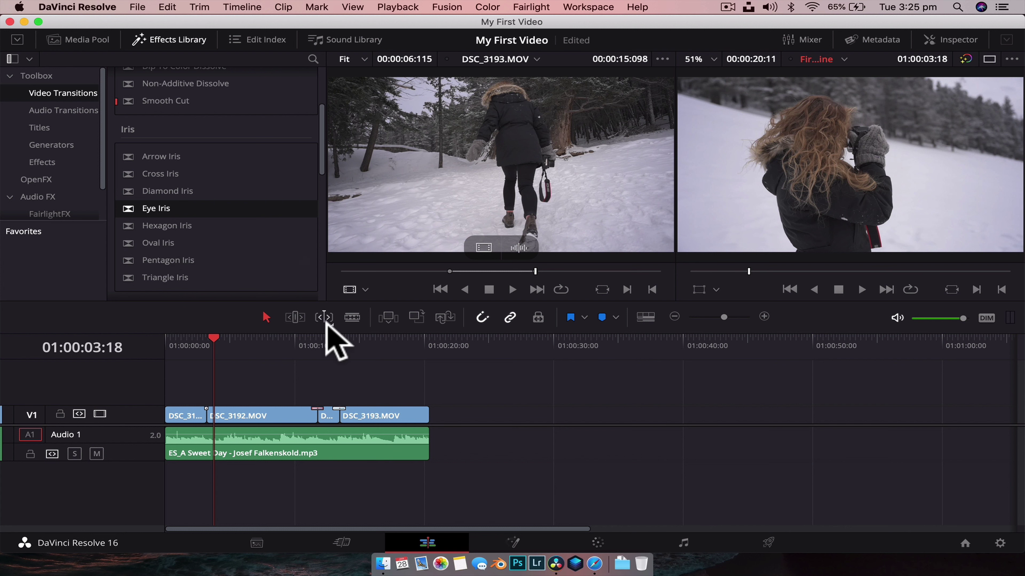
- Replace the Eye Iris transition between DSC_3195.MOV and DSC_3193.MOV with a Band Wipe
left_click(332, 411)
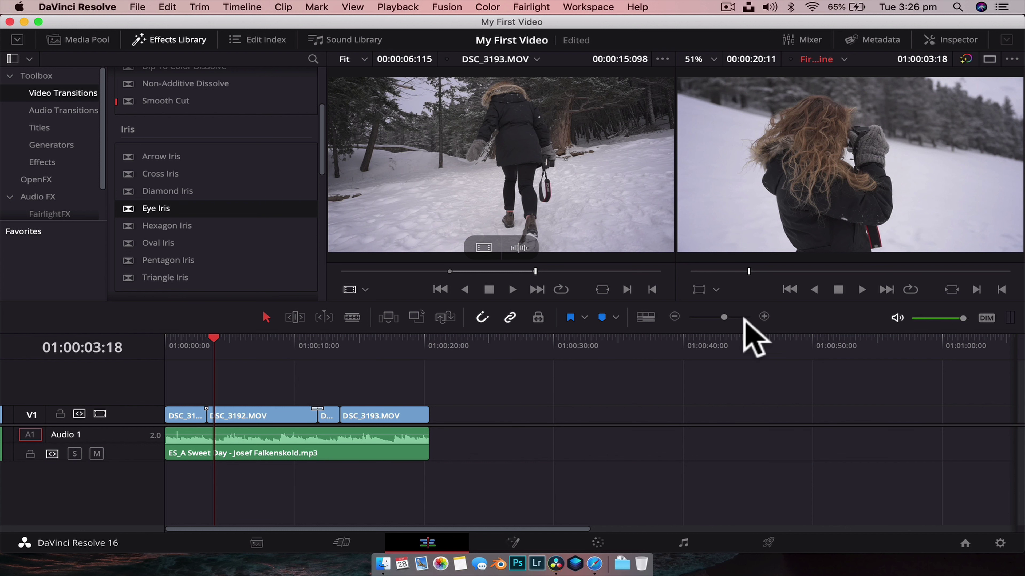
left_click_drag(724, 316, 727, 318)
scroll(121, 230, "down", 5)
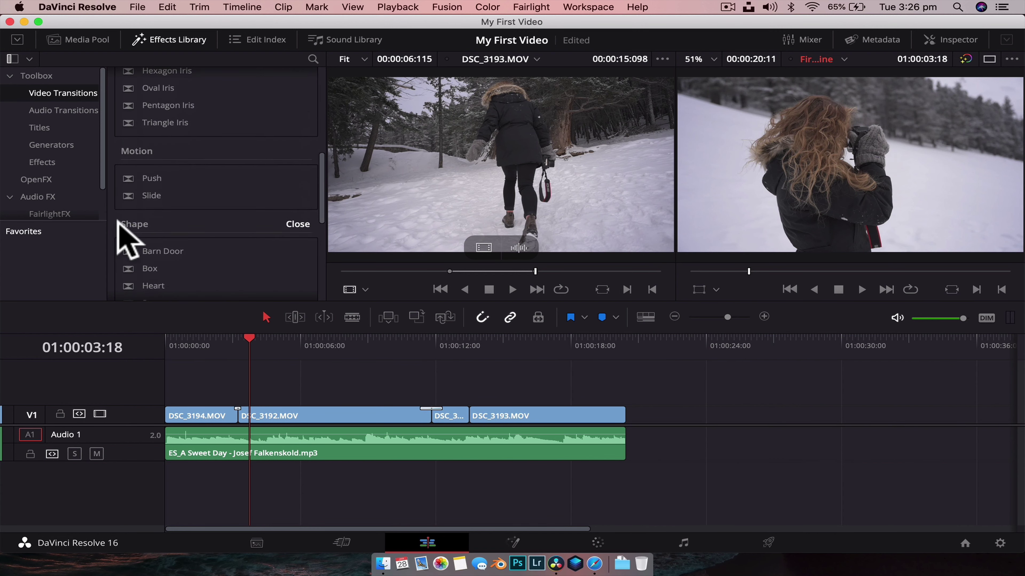
scroll(121, 232, "down", 4)
mouse_move(145, 231)
left_mouse_down()
mouse_move(485, 400)
mouse_move(474, 414)
mouse_move(460, 407)
left_mouse_up()
- Examine the Band Wipe transition by stepping backwards frame by frame from the cut to before its start
left_click_drag(464, 342, 468, 345)
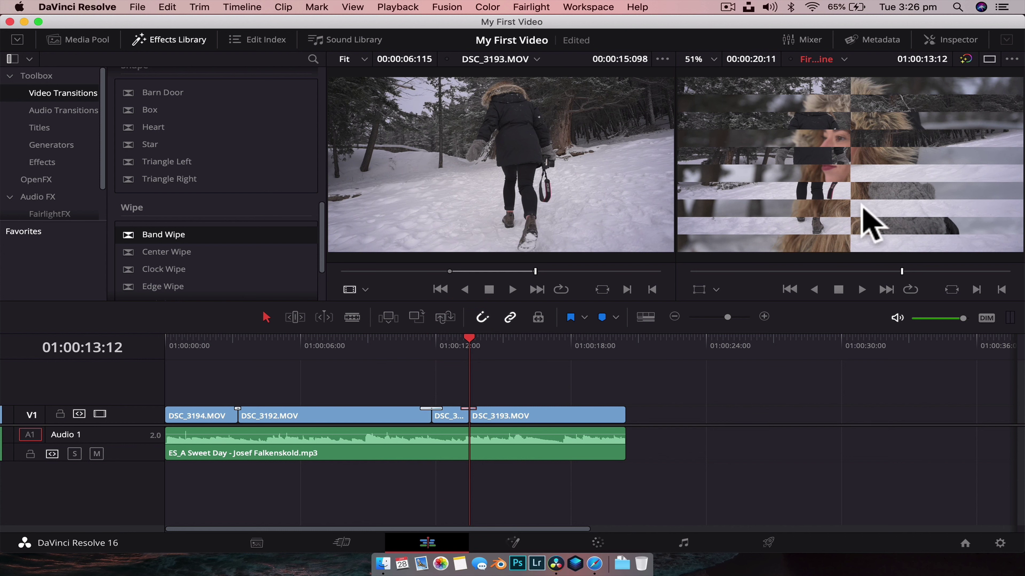
key("Left")
key("Left")
key("Left")
key("Left")
key("Left")
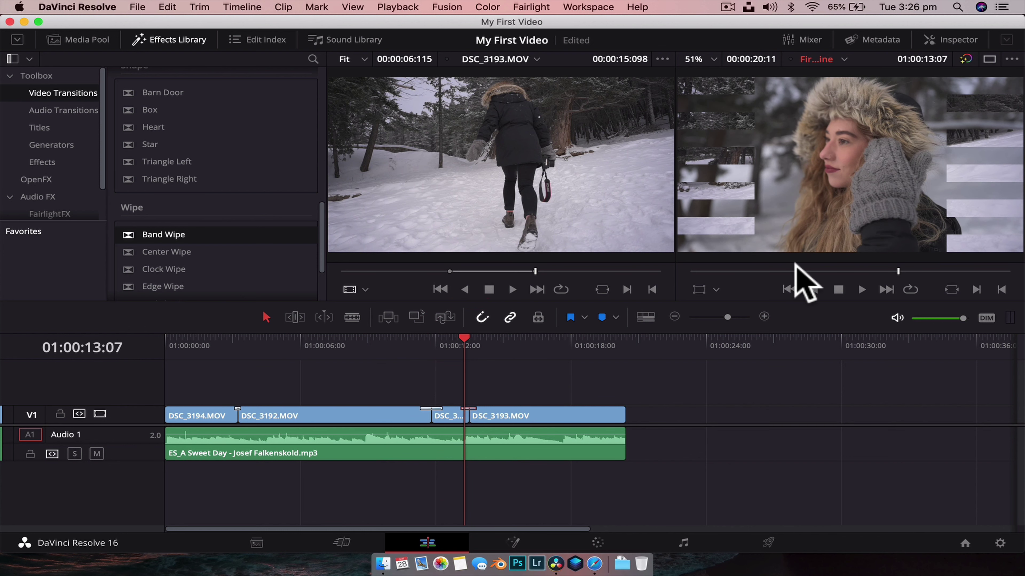
key("Left")
key("Left")
key("Left")
key("Left")
key("Left")
left_click_drag(604, 421, 603, 428)
scroll(190, 195, "up", 2)
scroll(190, 196, "up", 5)
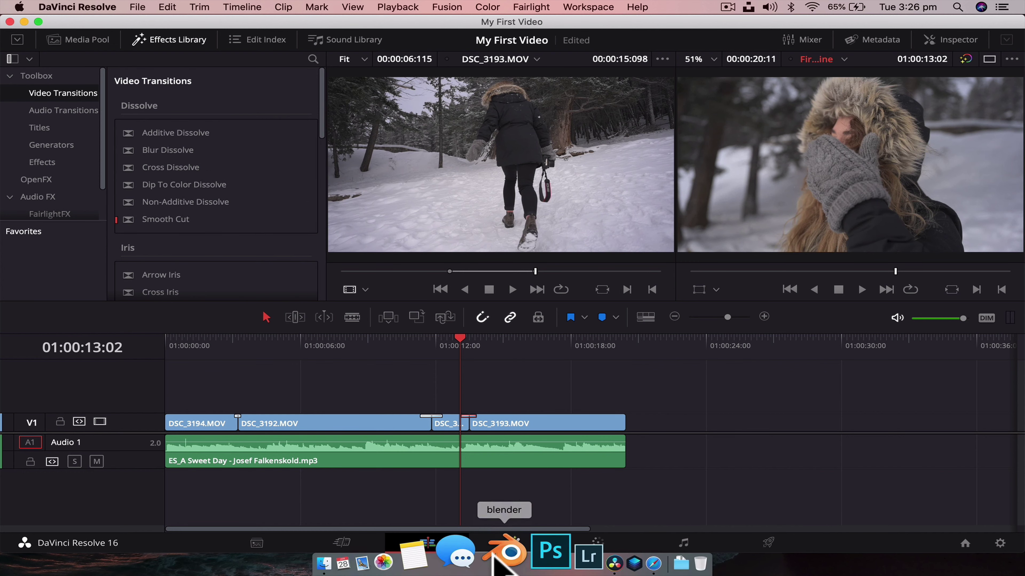
- Play back the edited sequence from its beginning and review the transitions between the clips
left_click_drag(310, 346, 161, 347)
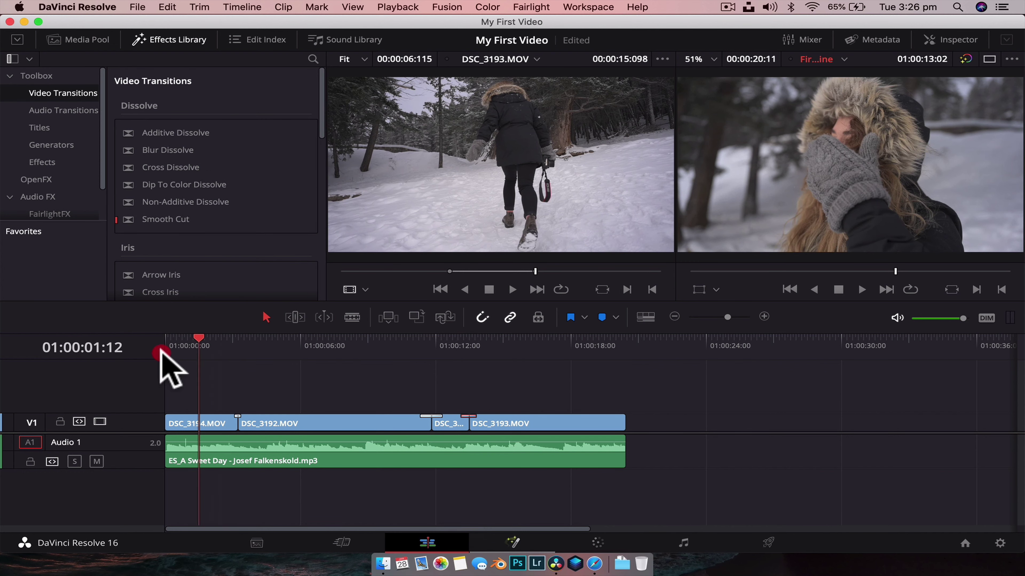
key("space")
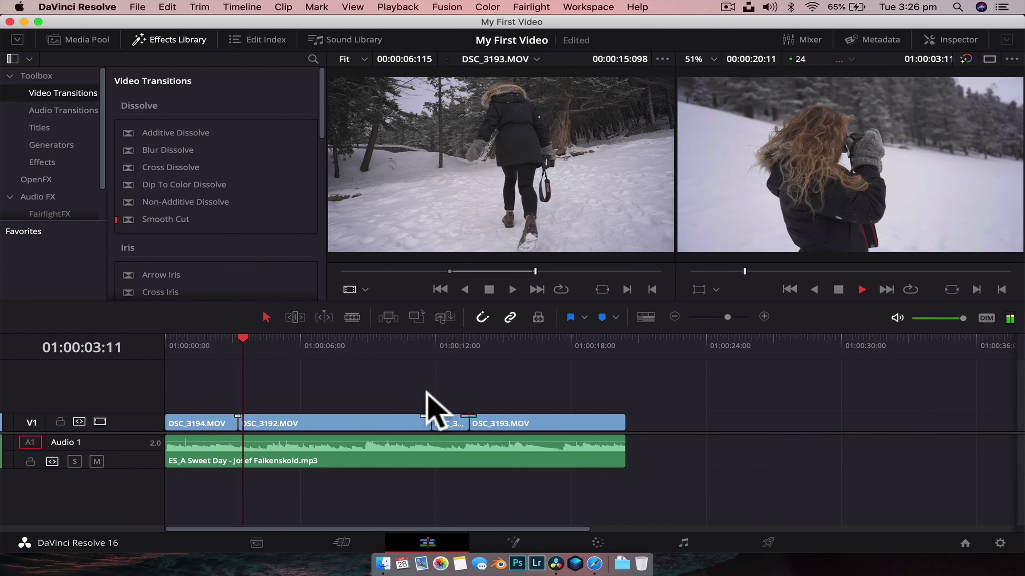
left_click_drag(390, 349, 455, 343)
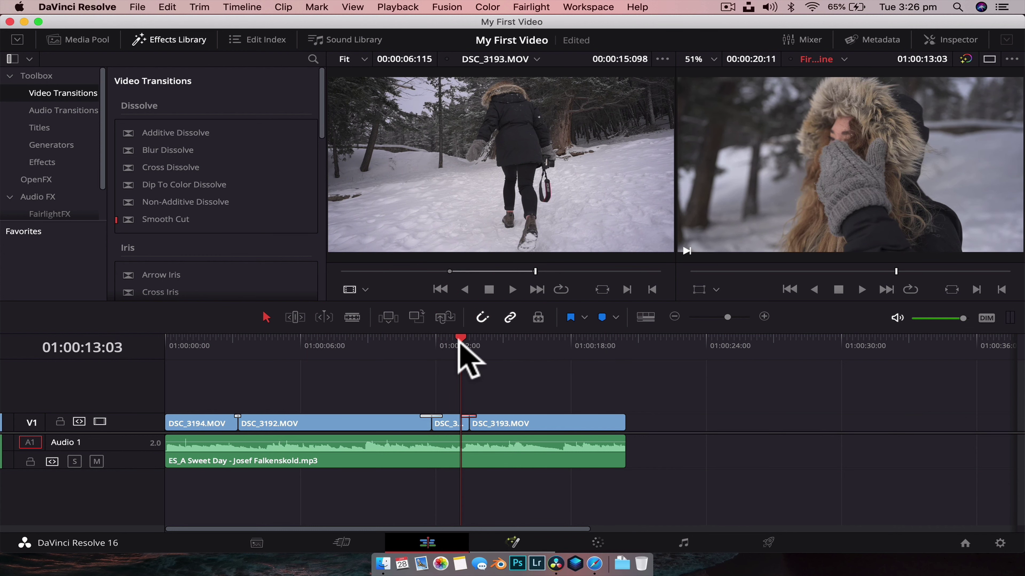
key("Home")
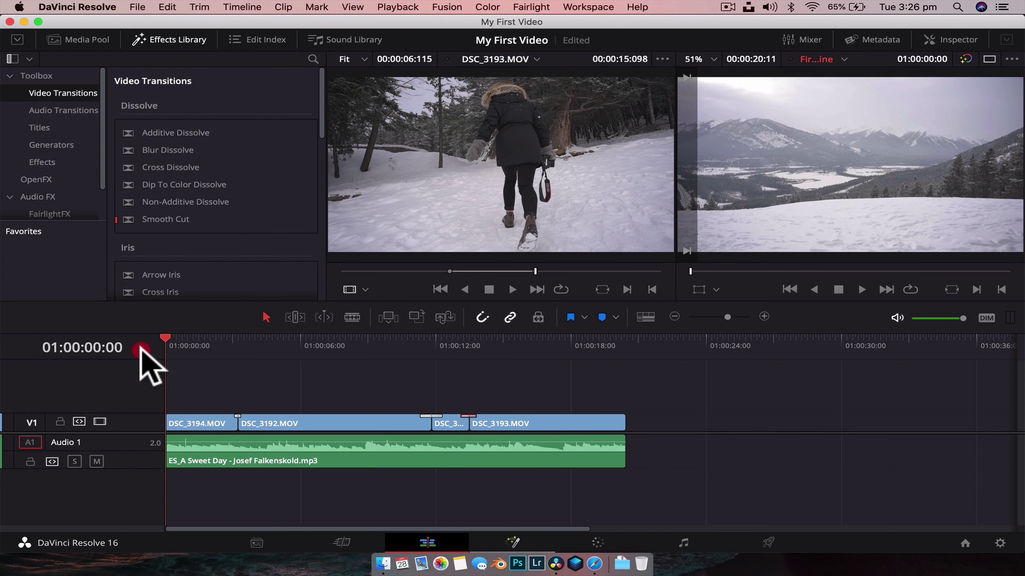
left_click(140, 349)
key("space")
key("space")
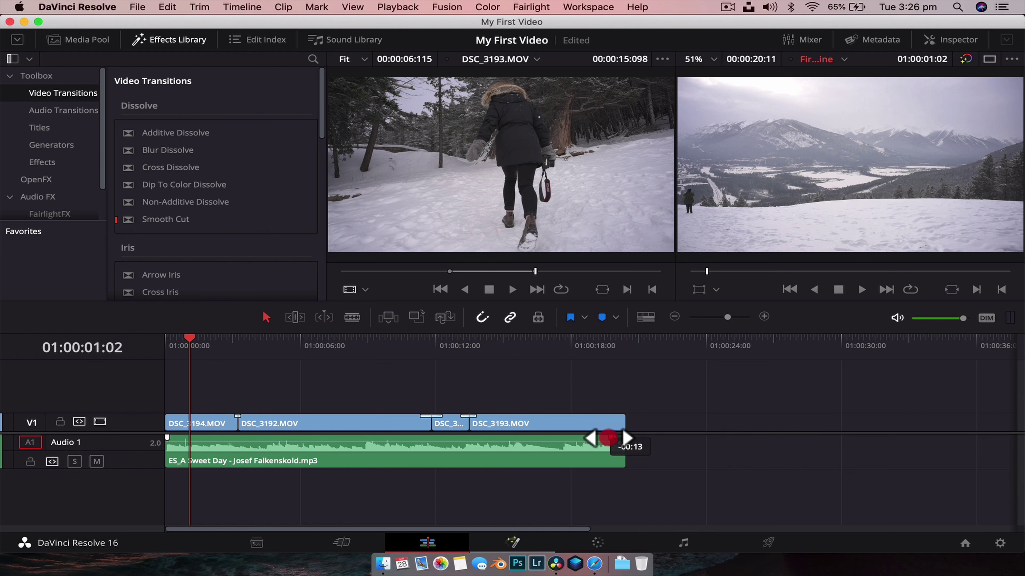
- Fade out the music clip over about its last 5 seconds and play back the ending
mouse_move(570, 437)
left_mouse_down()
mouse_move(377, 441)
mouse_move(549, 430)
mouse_move(531, 442)
mouse_move(579, 438)
left_mouse_up()
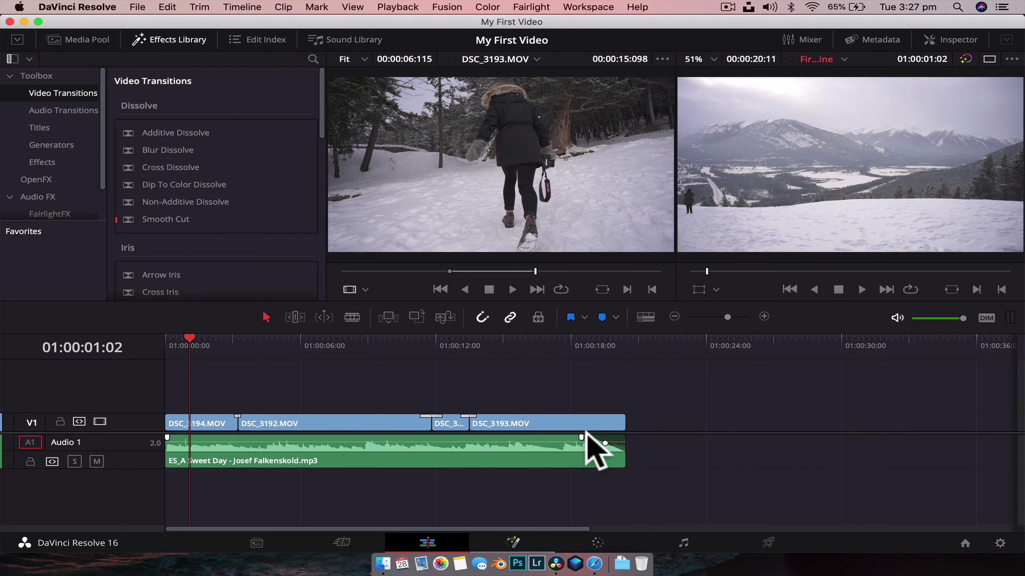
left_click_drag(611, 452, 625, 451)
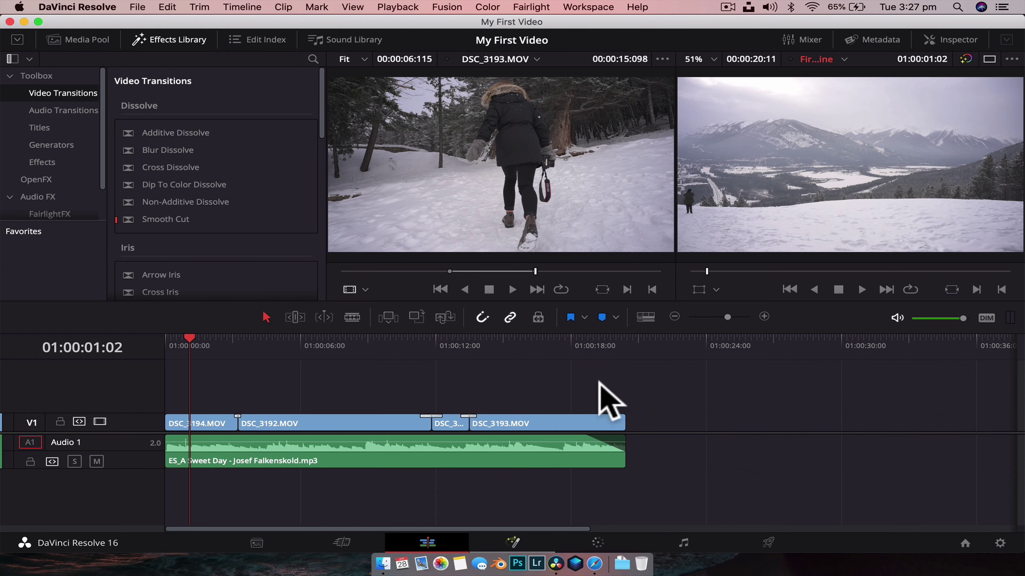
left_click_drag(579, 345, 562, 346)
key("space")
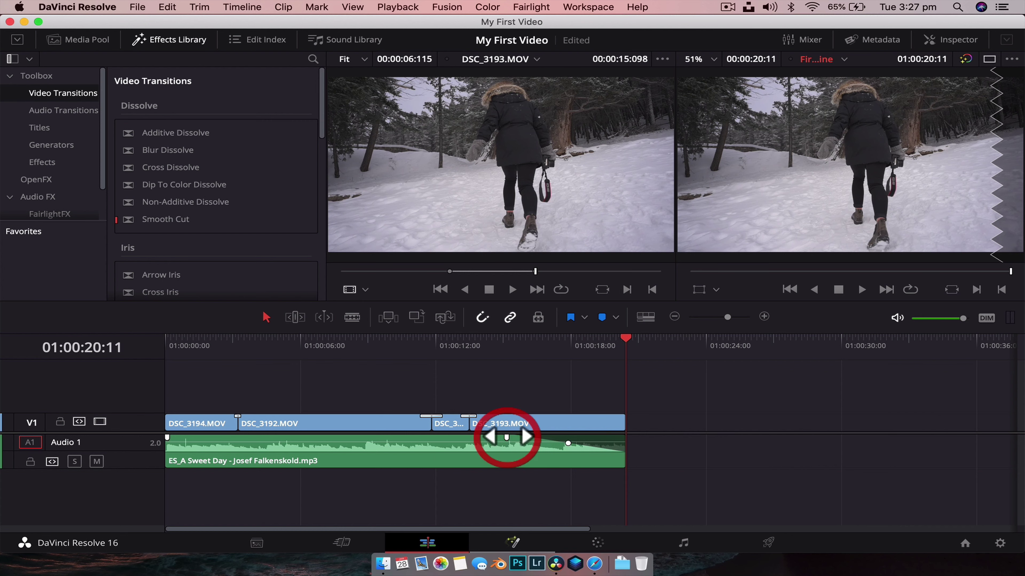
left_click(498, 343)
key("space")
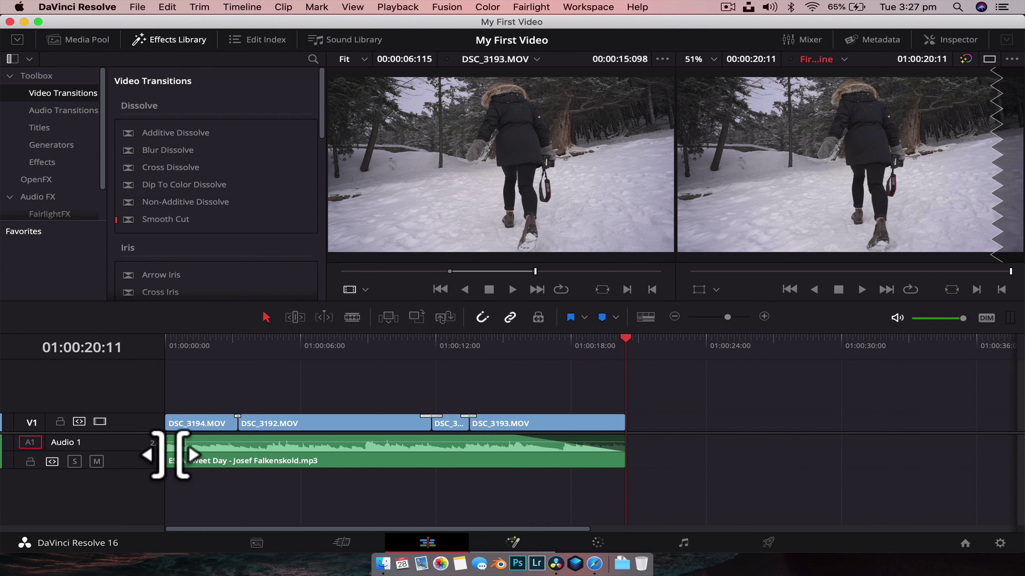
- Fade in the music clip over about its first second and play it back from the start
left_click_drag(167, 439, 179, 439)
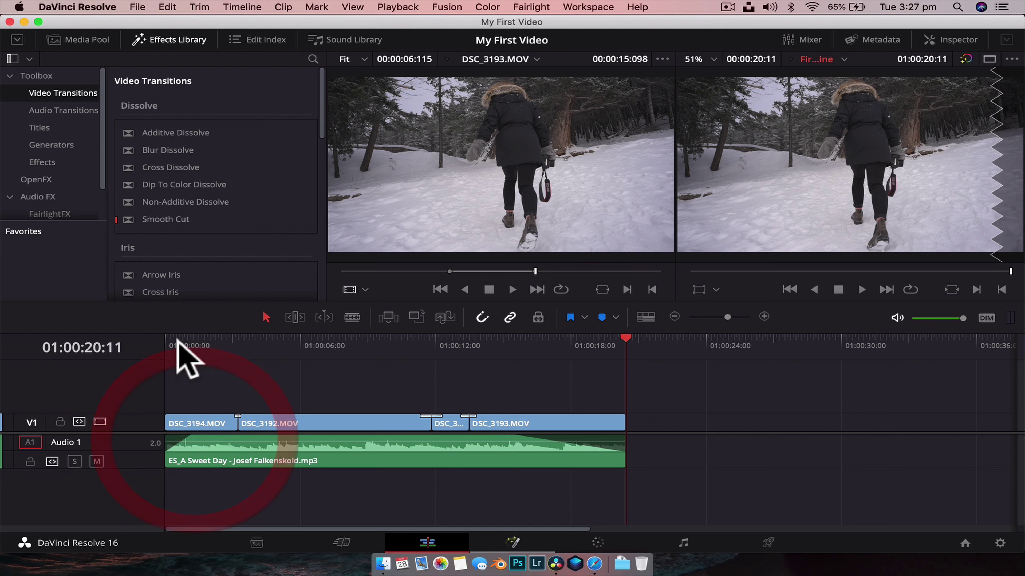
key("Home")
key("space")
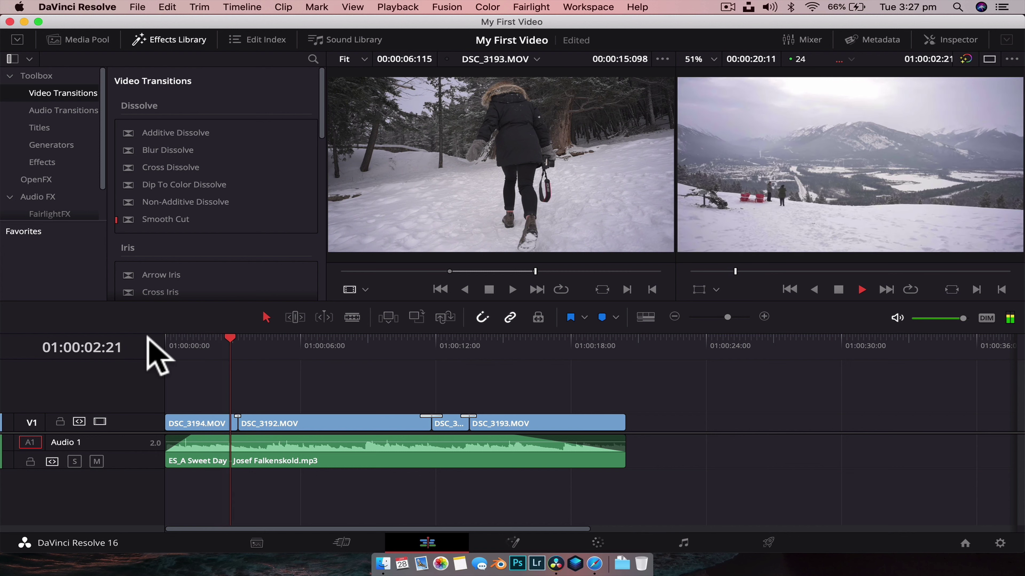
key("space")
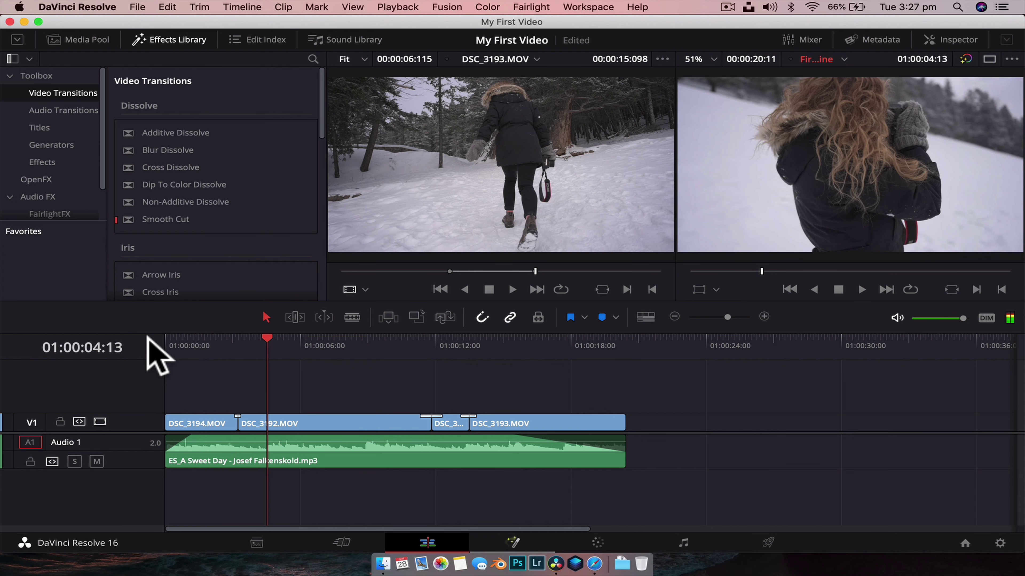
left_click(312, 351)
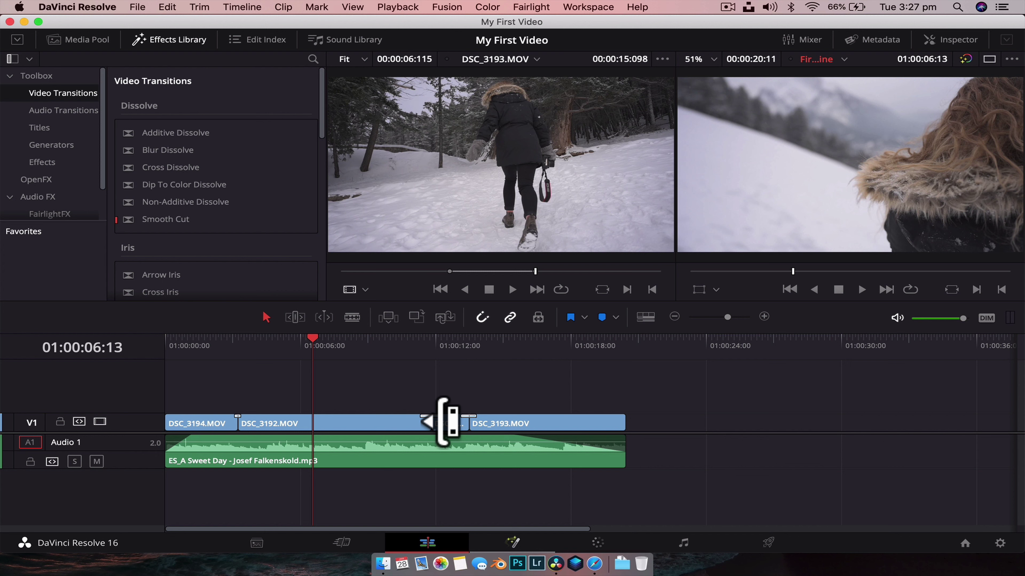
left_click_drag(444, 422, 442, 416)
left_click(458, 389)
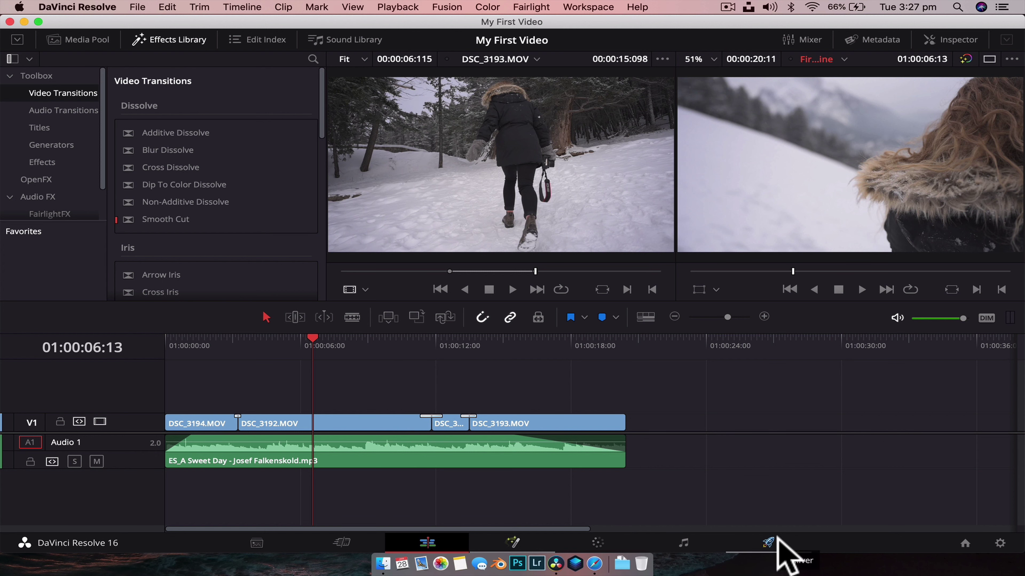
- Switch to the Deliver page to set up the video export
left_click(794, 538)
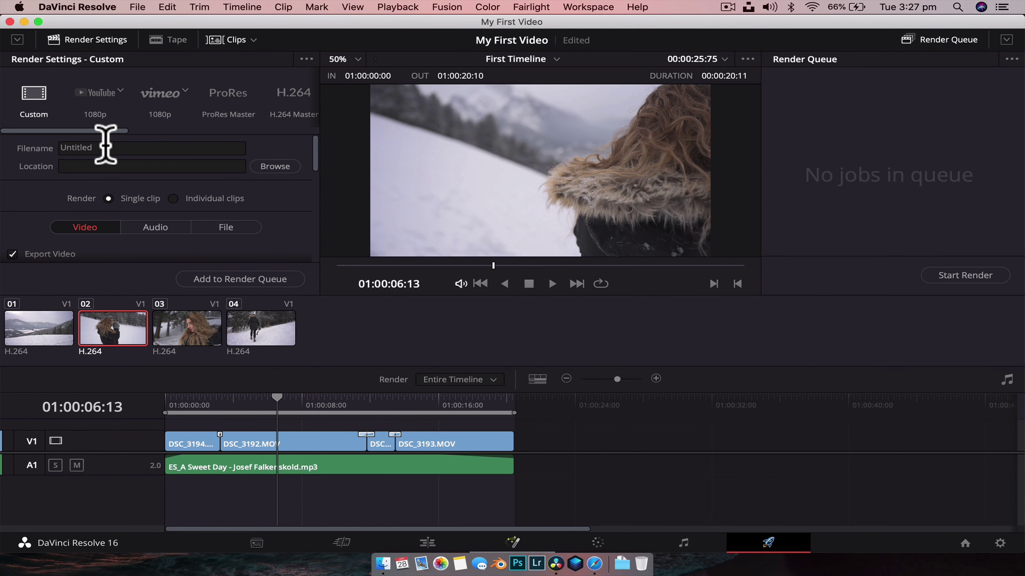
left_click(17, 40)
left_click(17, 39)
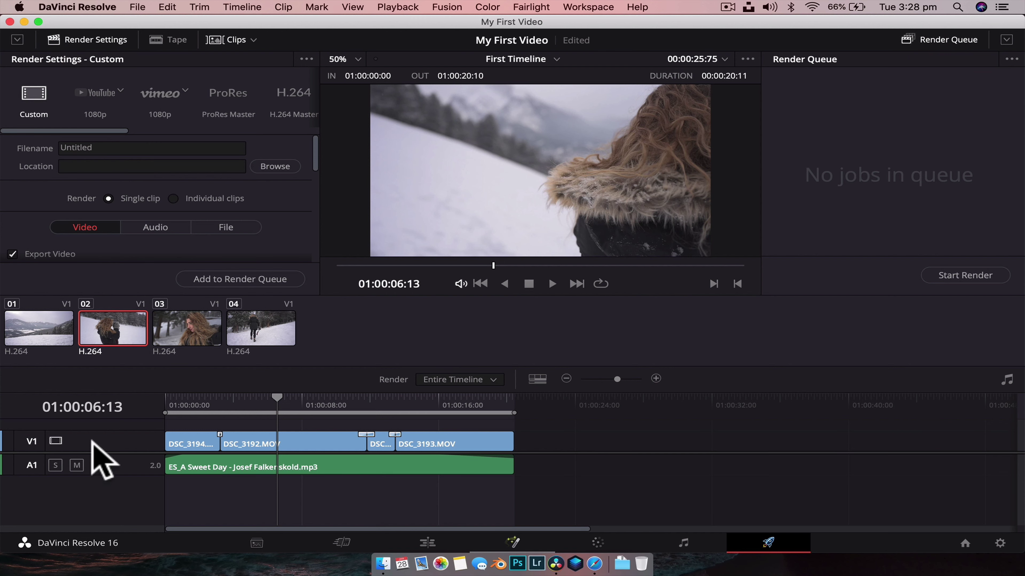
- Play the first clip into its transition and scrub ahead to the Band Wipe near 13 seconds
mouse_move(218, 398)
left_mouse_down()
mouse_move(176, 394)
mouse_move(201, 395)
left_mouse_up()
left_click(201, 395)
key("space")
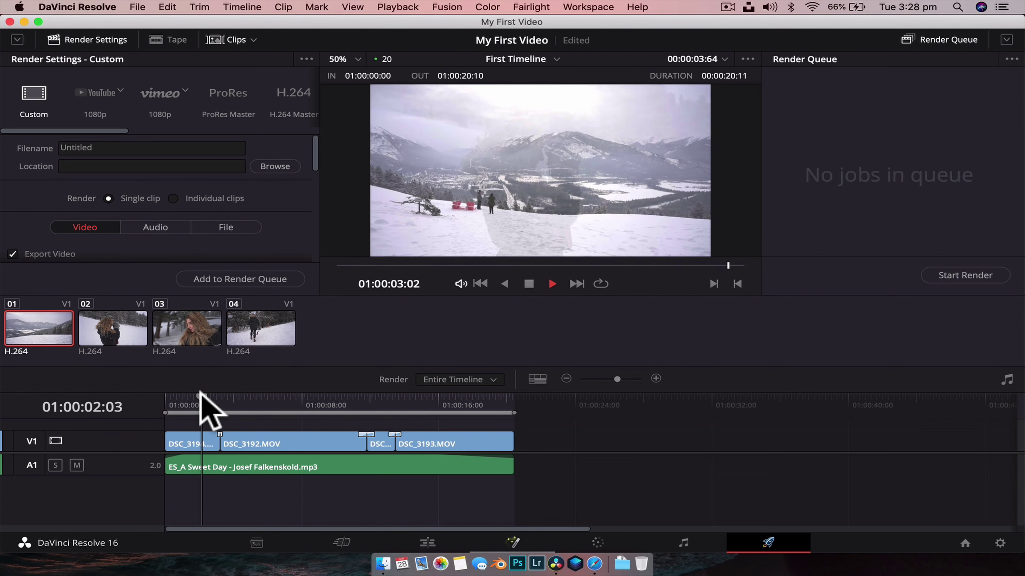
key("space")
left_click_drag(214, 396, 388, 395)
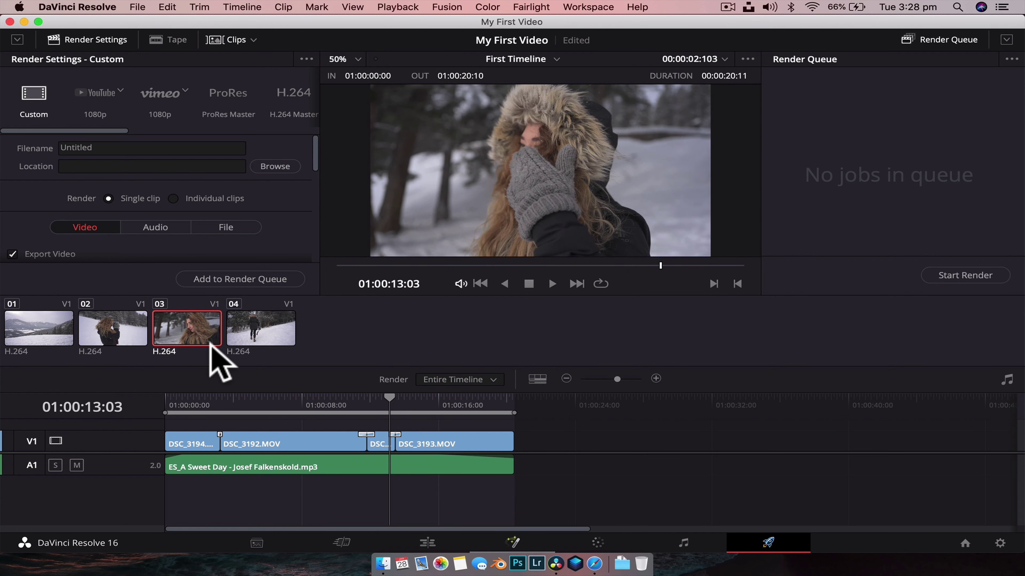
- Review the timeline's four clips one by one through their thumbnails, returning to clip 02
left_click(101, 329)
left_click(40, 329)
left_click(122, 326)
left_click(182, 327)
left_click(242, 327)
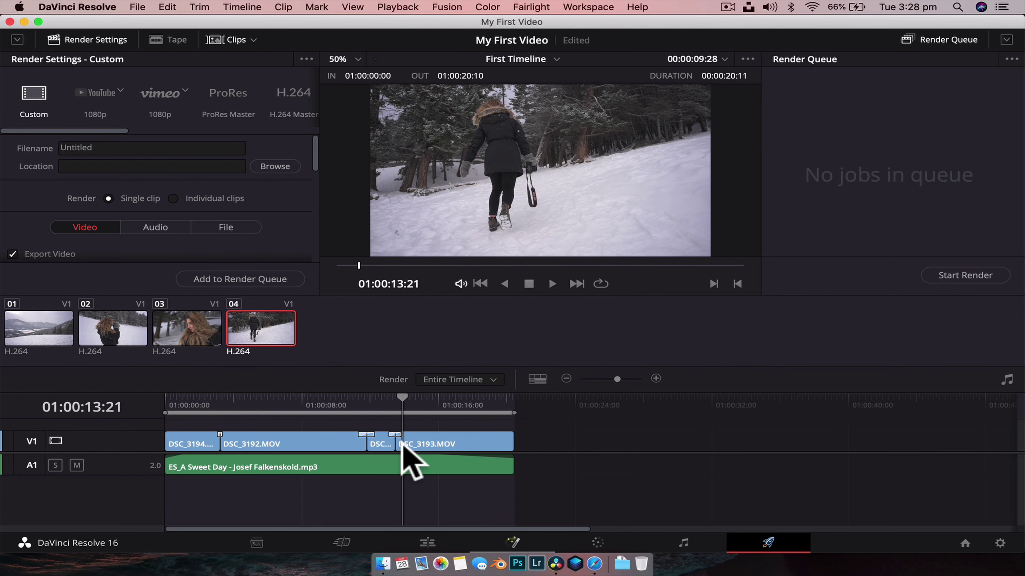
left_click(210, 339)
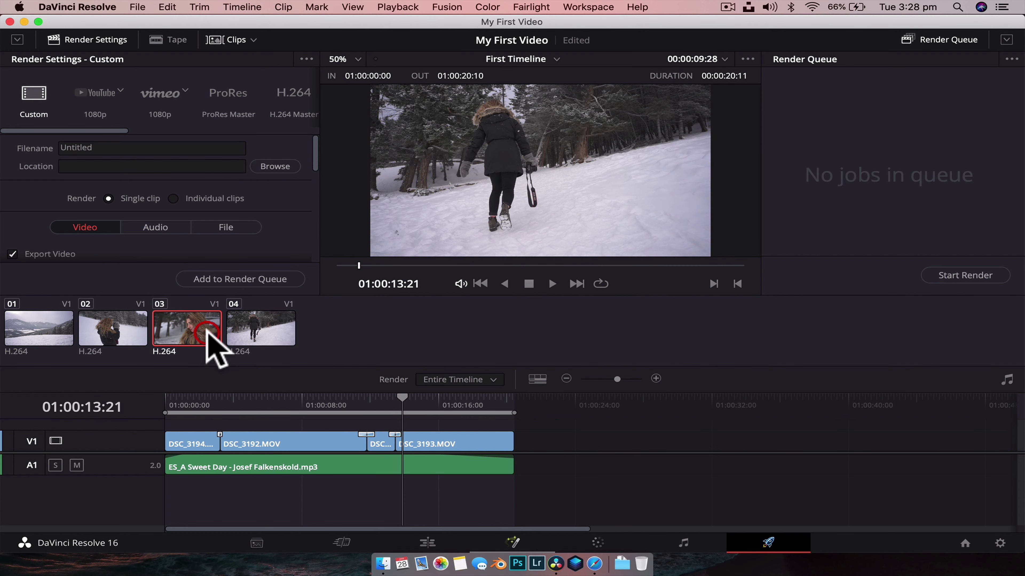
left_click(117, 333)
key("space")
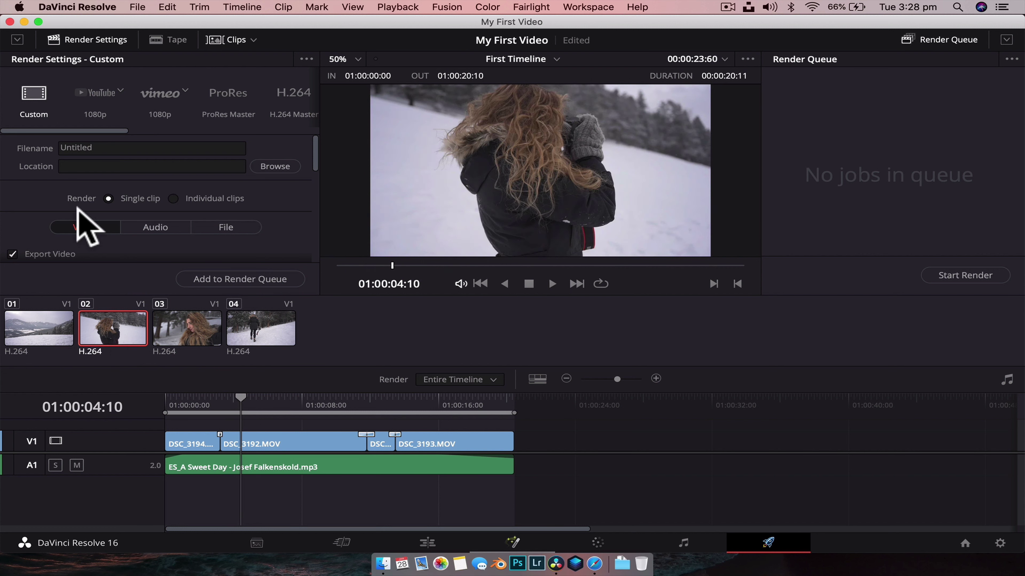
- Name the render My First Video and save it to a new FINAL folder inside My Video on the Desktop
left_click_drag(130, 147, 45, 145)
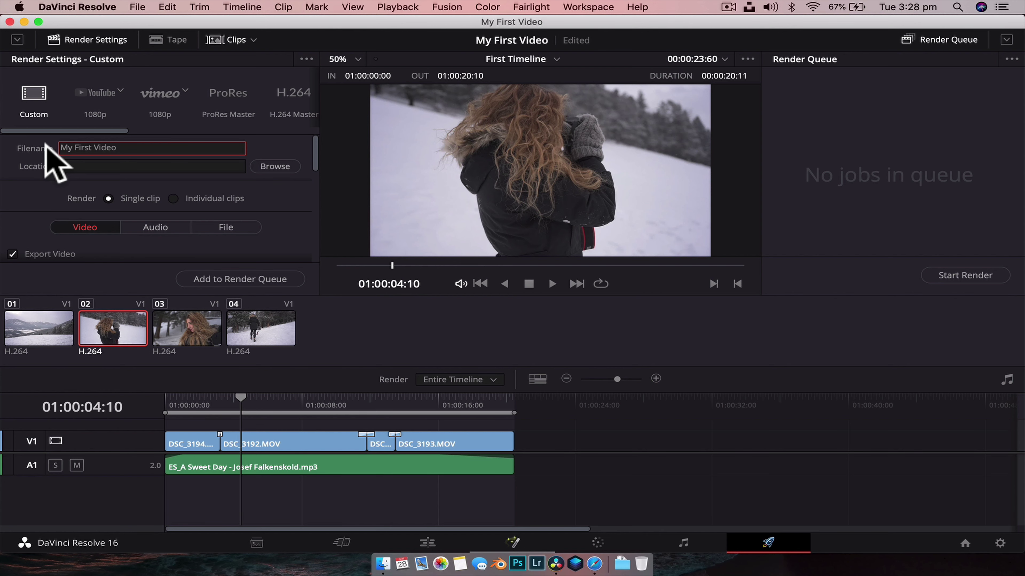
left_click(276, 169)
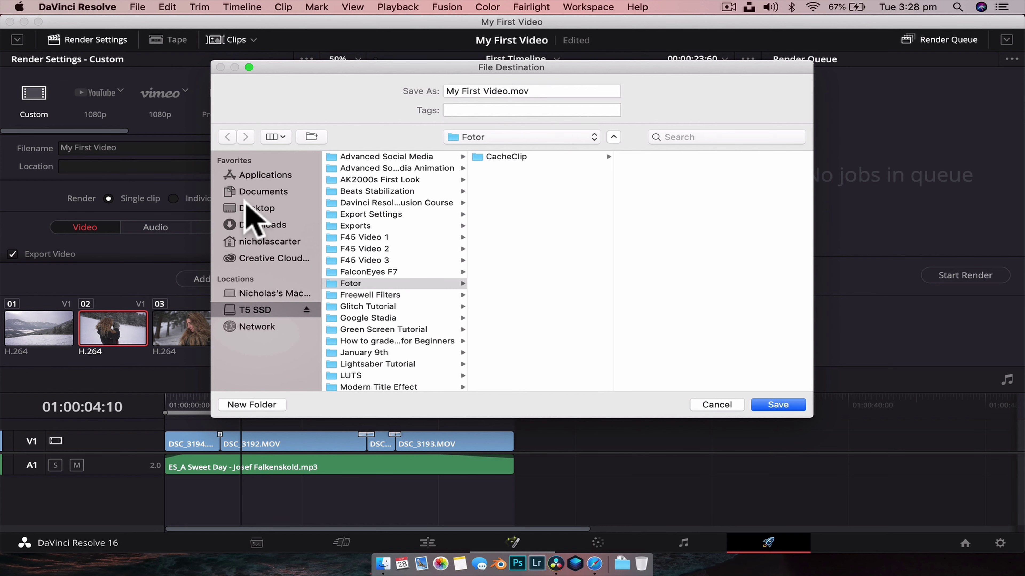
left_click(250, 208)
left_click(381, 161)
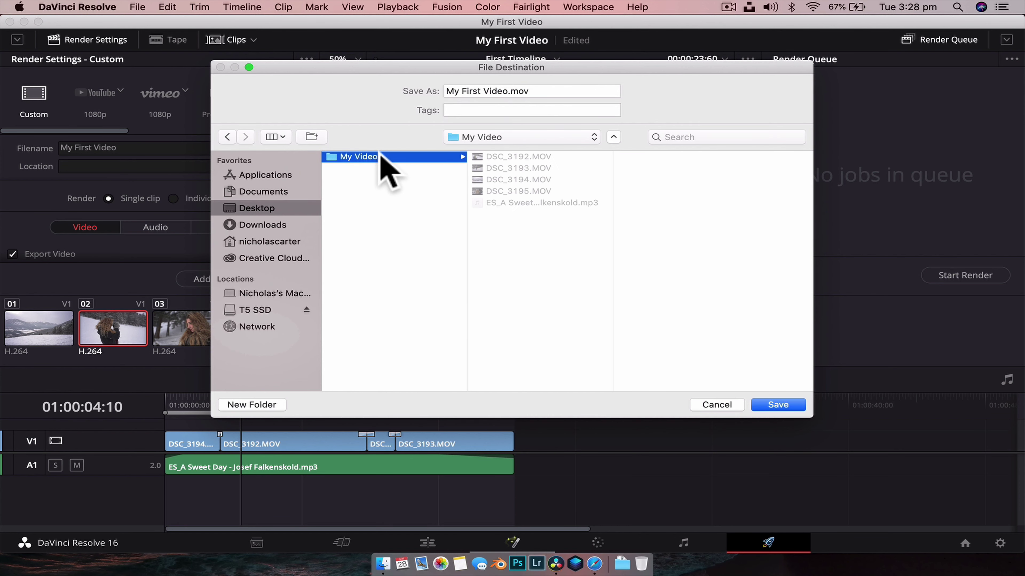
left_click(266, 404)
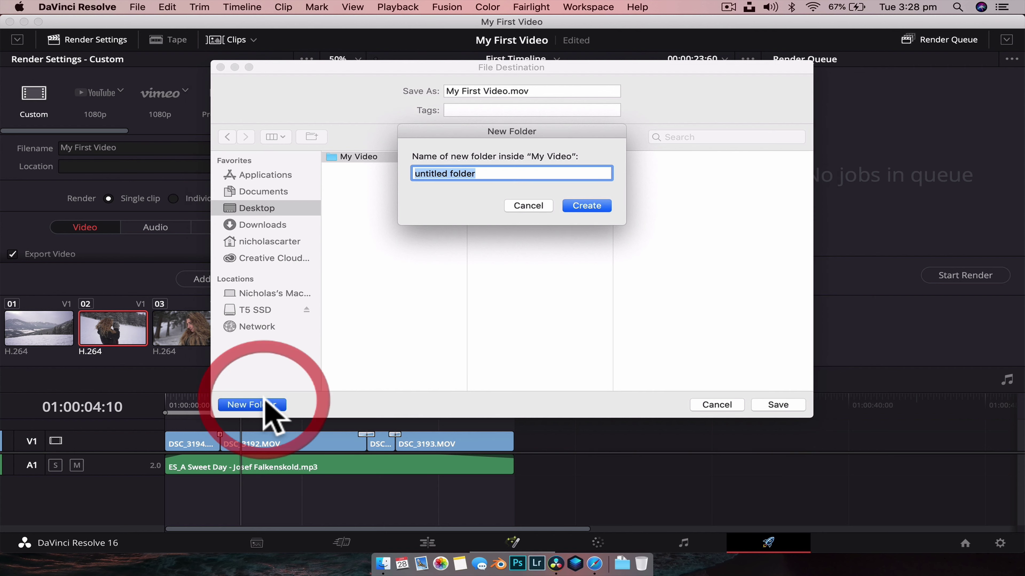
type("E")
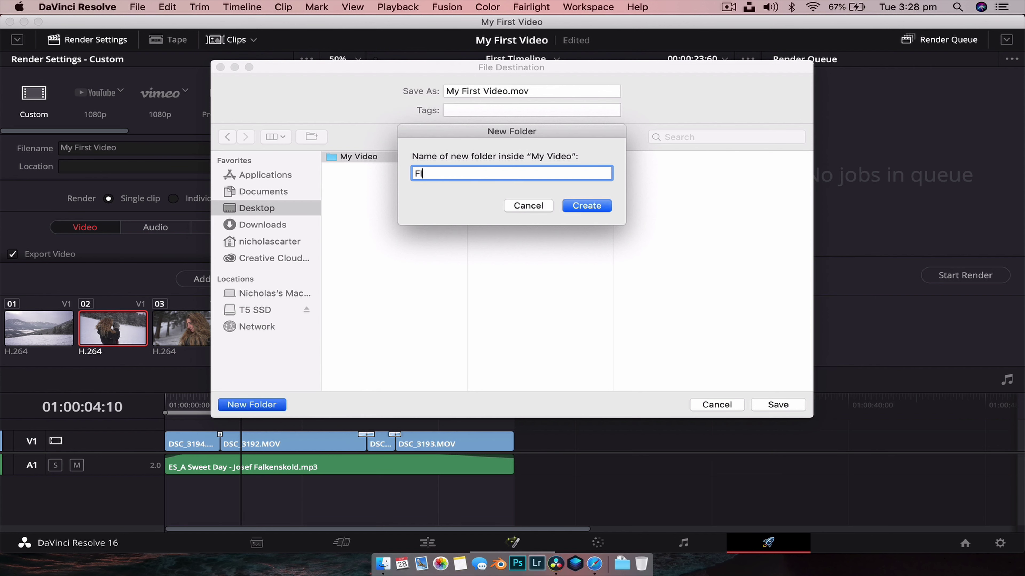
left_click(586, 206)
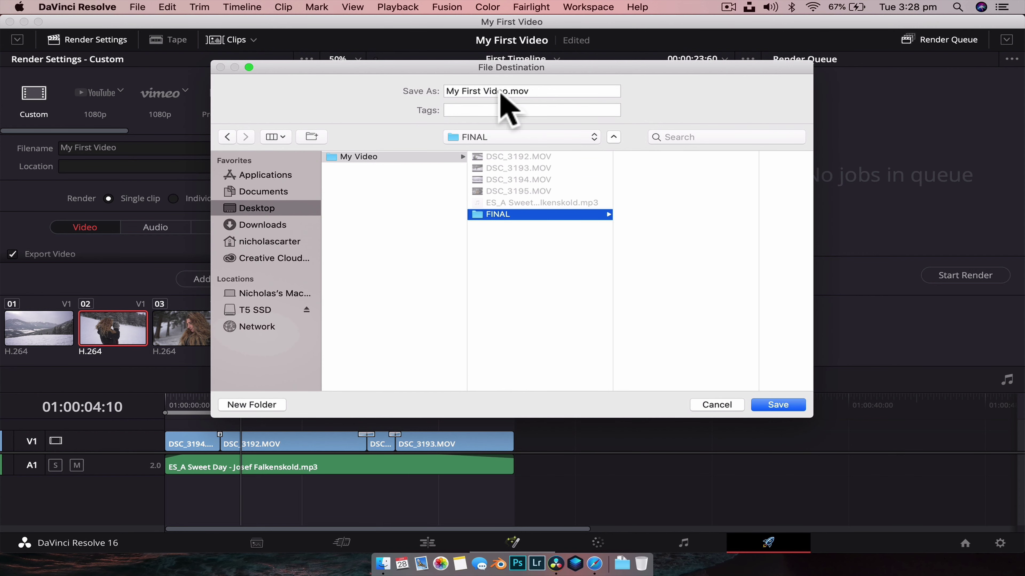
left_click(776, 405)
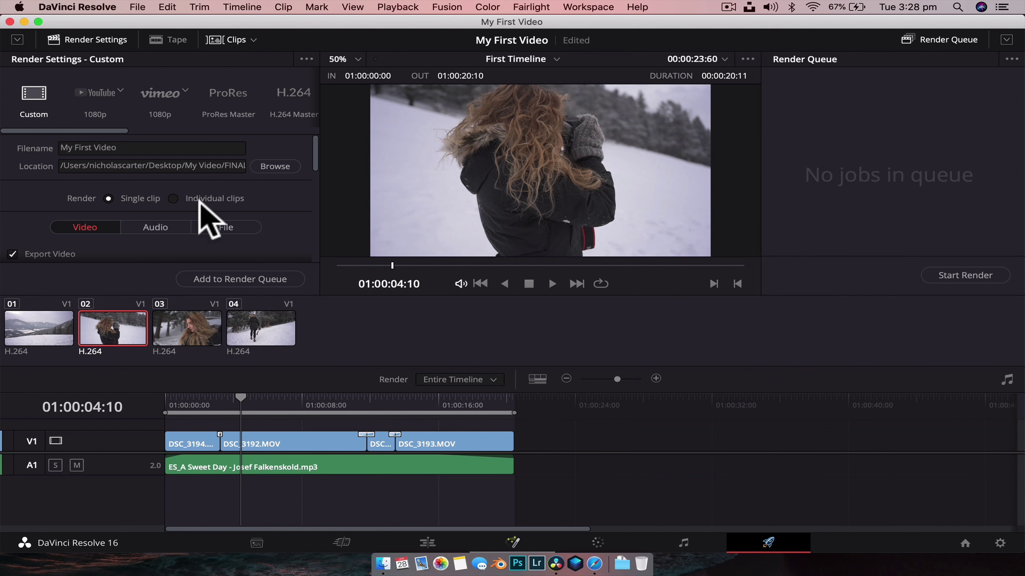
- Check the render location and look over the video format, codec and resolution settings
left_click_drag(167, 167, 275, 201)
scroll(107, 207, "down", 10)
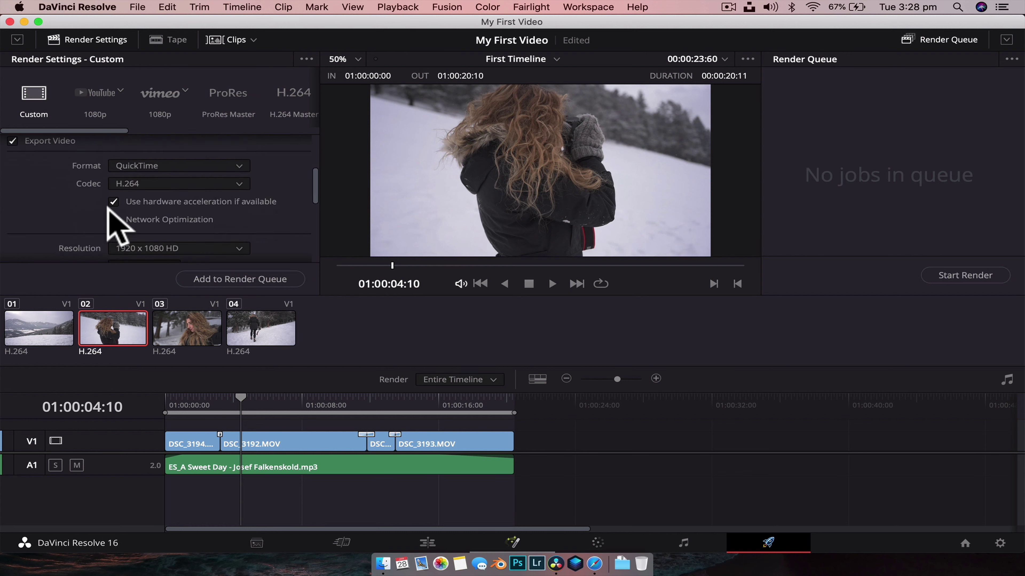
scroll(111, 218, "up", 10)
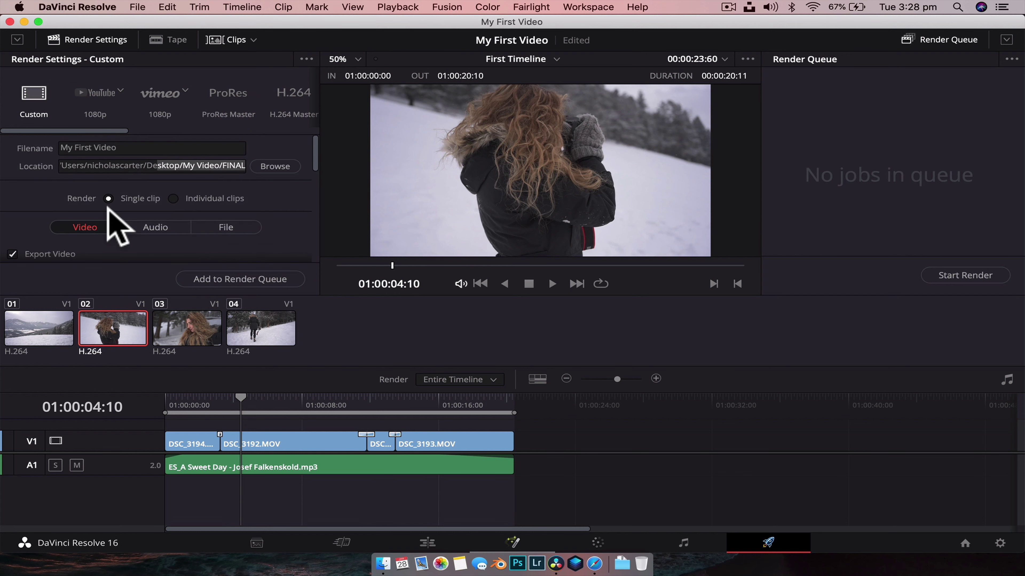
- Add the My First Video single-clip export to the render queue and start rendering it
left_click(289, 198)
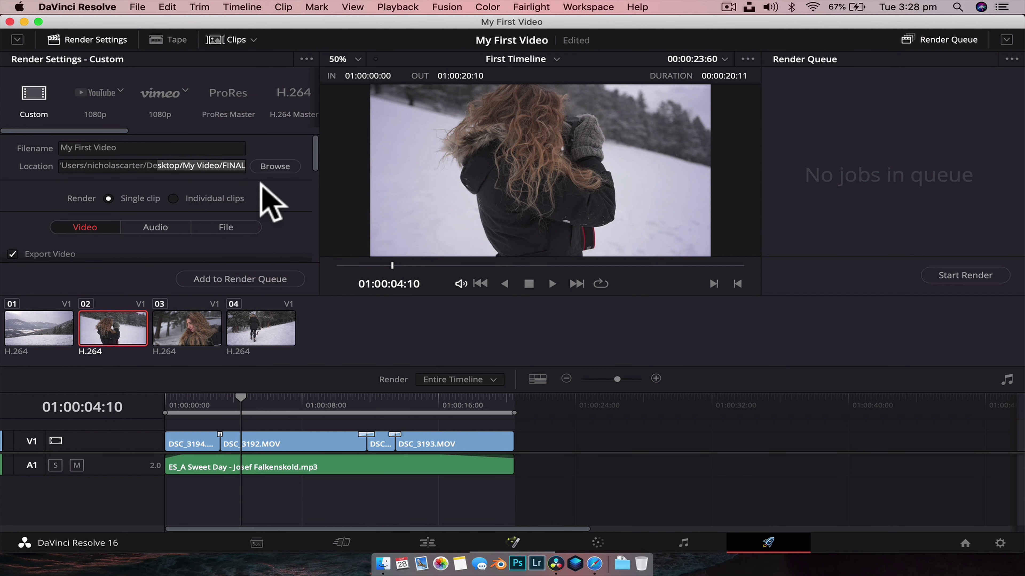
left_click(125, 165)
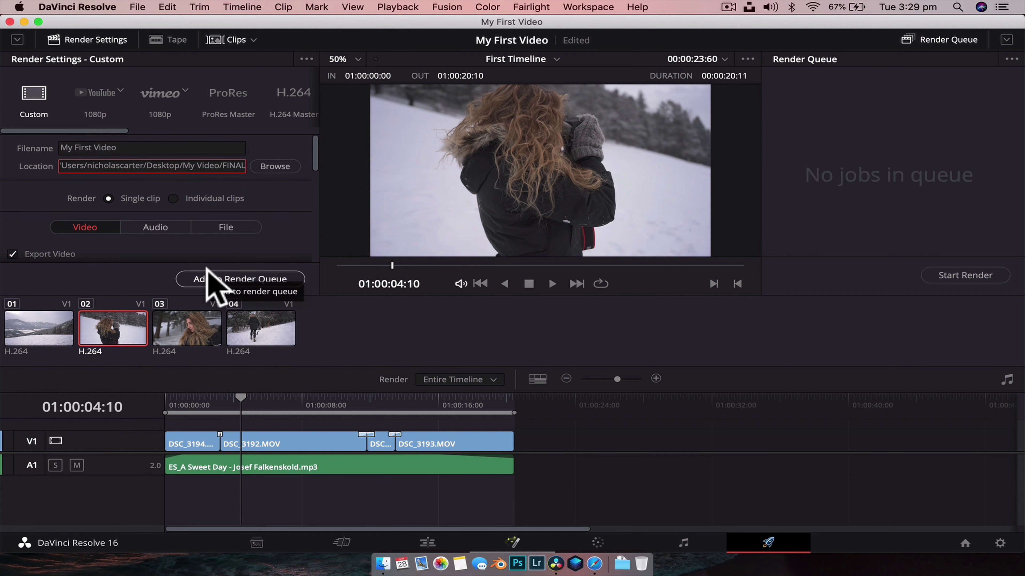
left_click(207, 277)
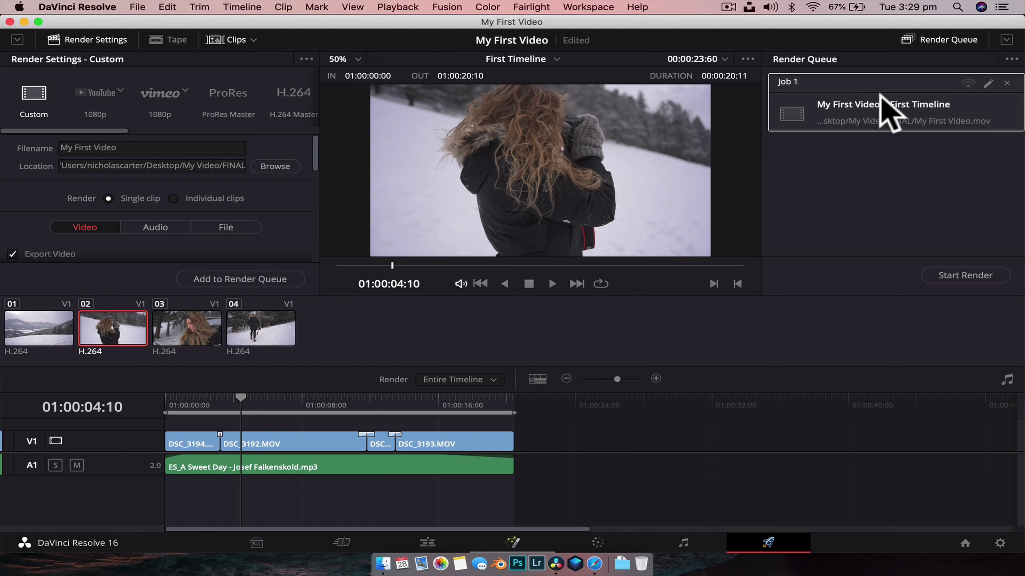
left_click(979, 277)
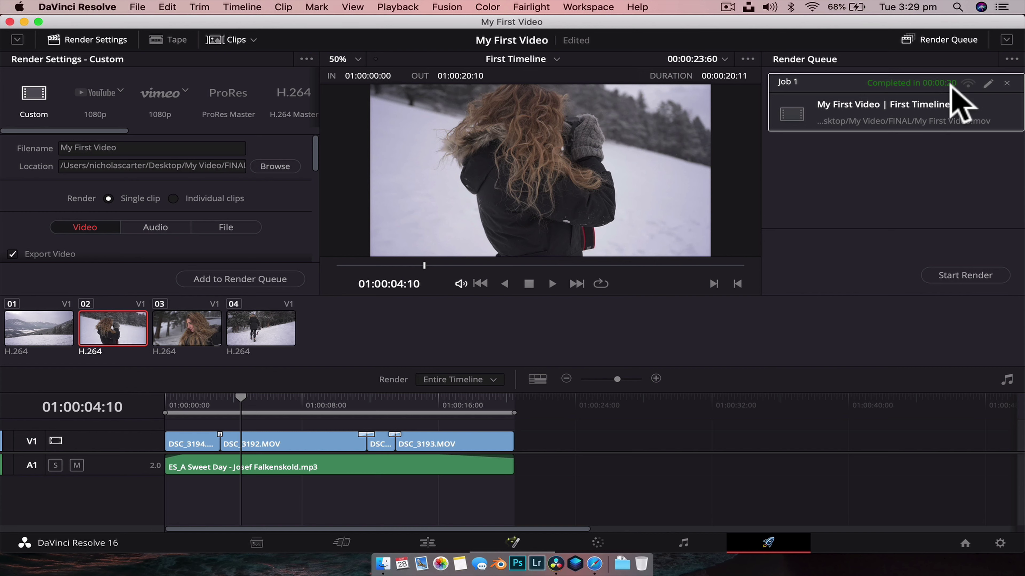
- Switch to Finder, open the FINAL folder inside My Video on the desktop, preview the exported My First Video, and close the preview
left_click(23, 21)
left_click(816, 134)
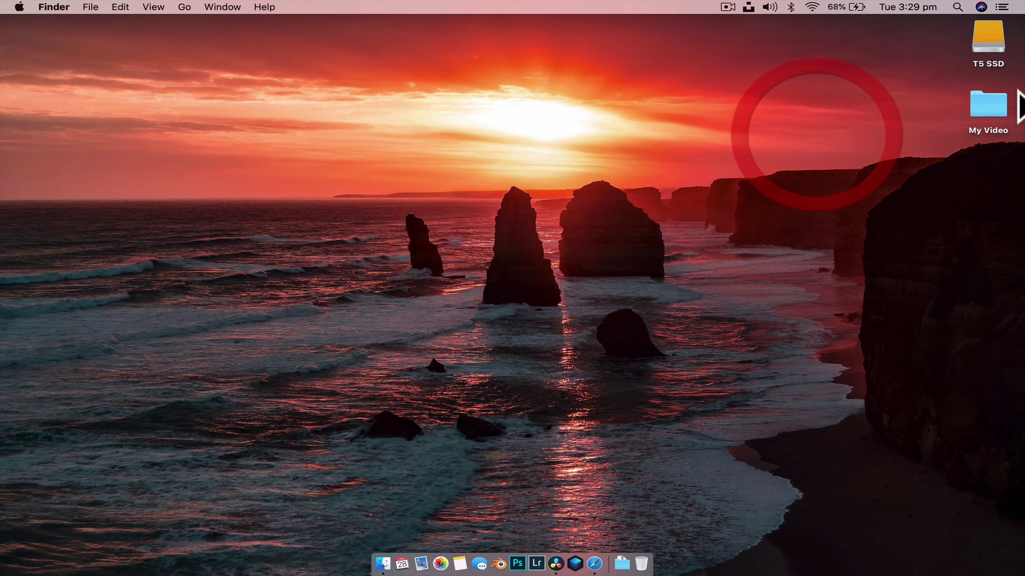
double_click(996, 117)
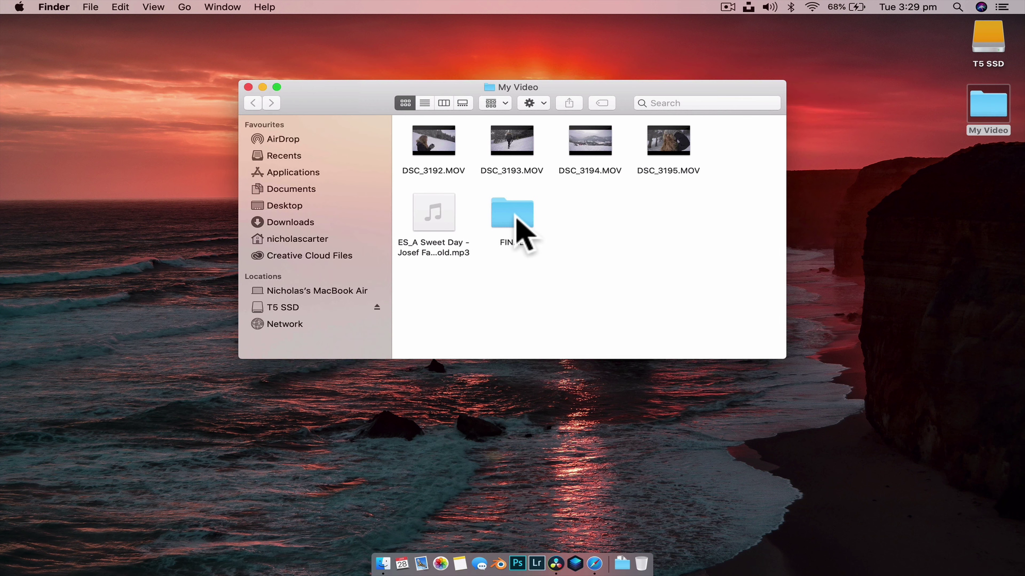
double_click(516, 219)
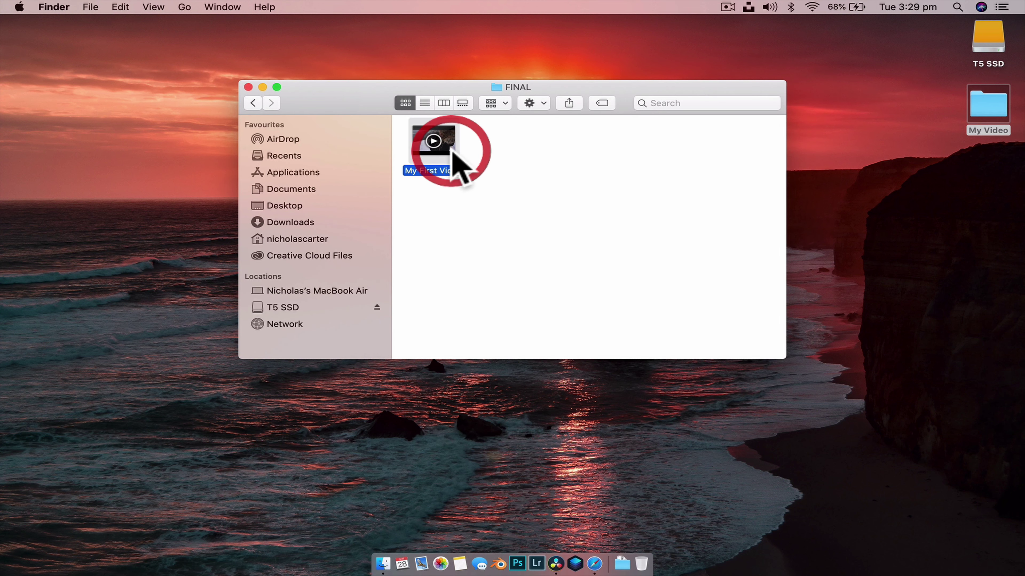
key("space")
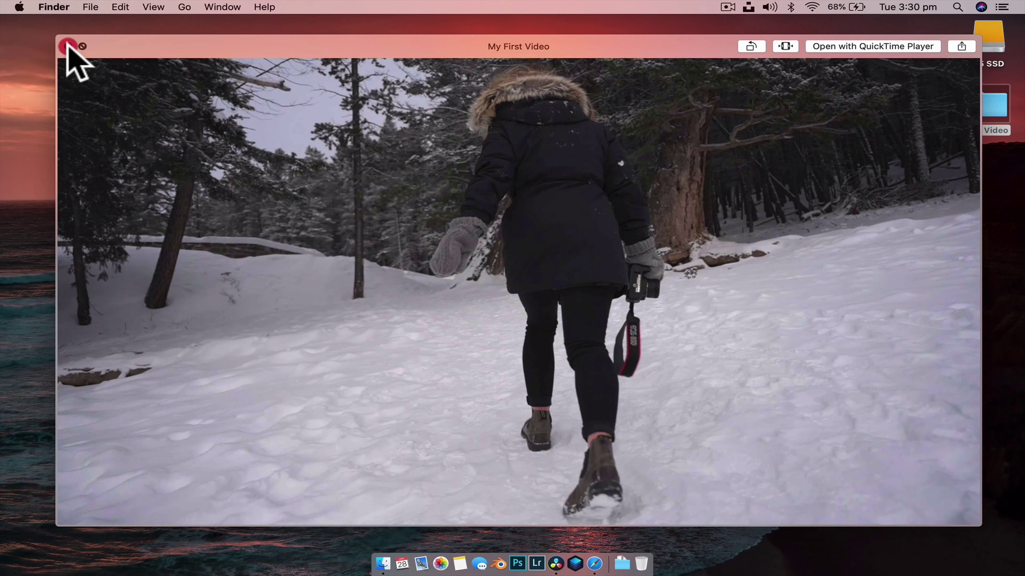
left_click(67, 45)
left_click(518, 199)
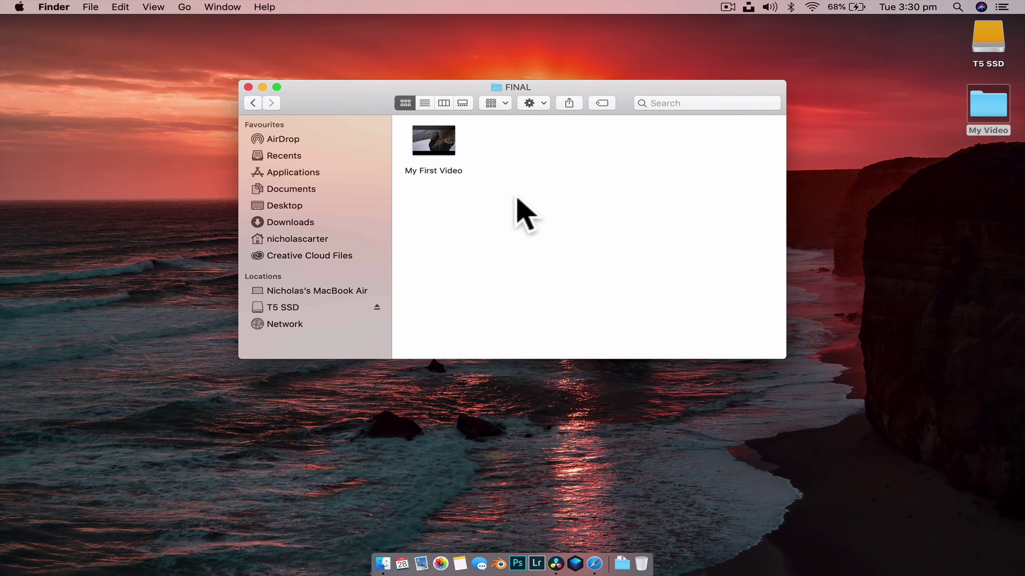